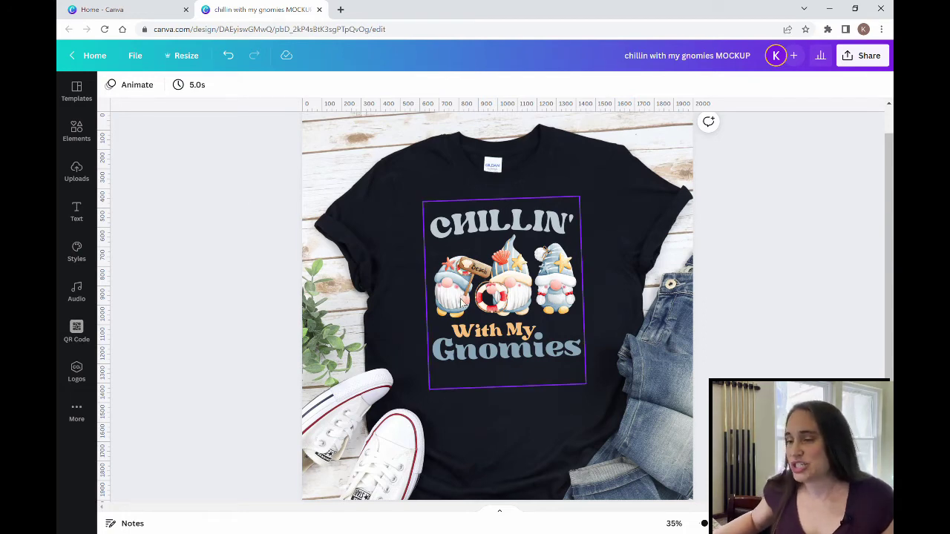
Nudge the "Chillin' With My Gnomies" artwork slightly sideways on the black T-shirt mockup and deselect it.
{"action": "left_click_drag", "start_coordinate": [462, 303], "coordinate": [499, 300]}
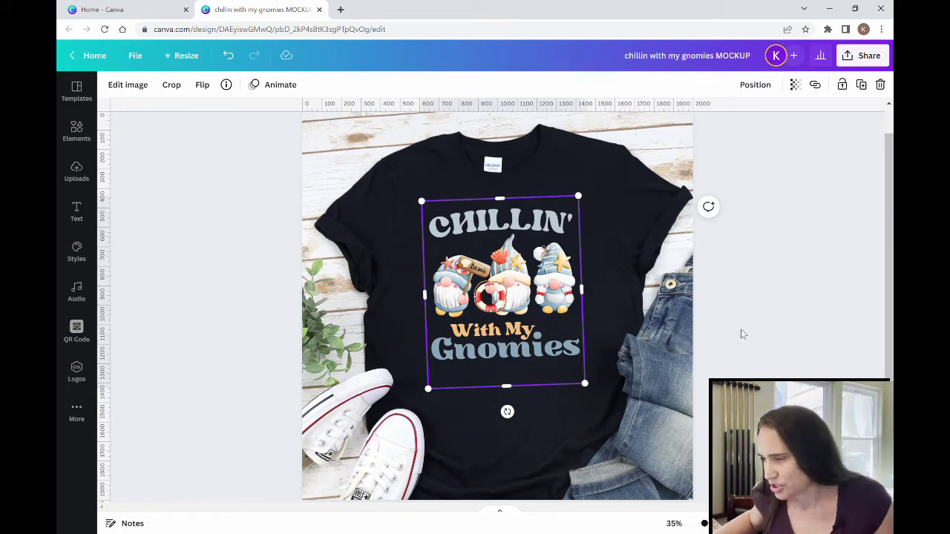
{"action": "left_click", "coordinate": [840, 315]}
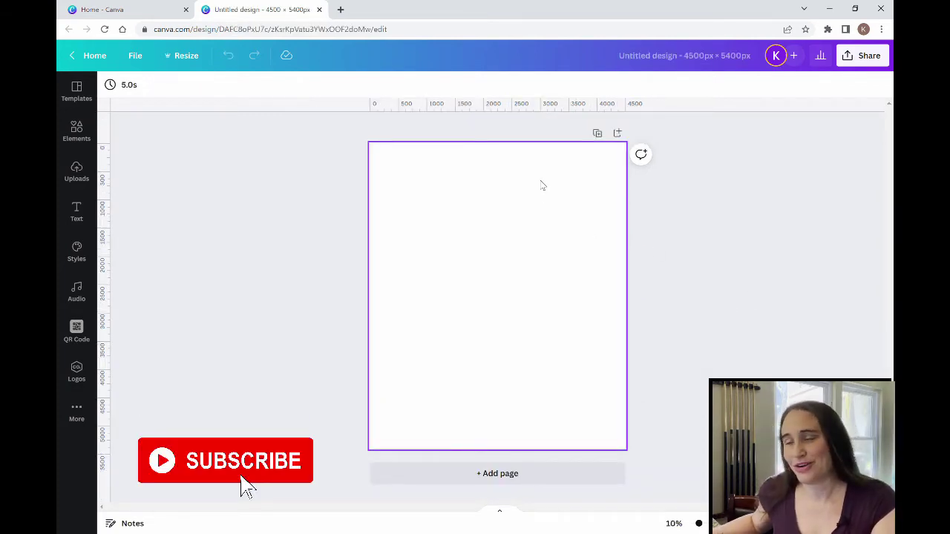
Change the background of the blank 4500 × 5400 px page to black.
{"action": "left_click", "coordinate": [499, 187]}
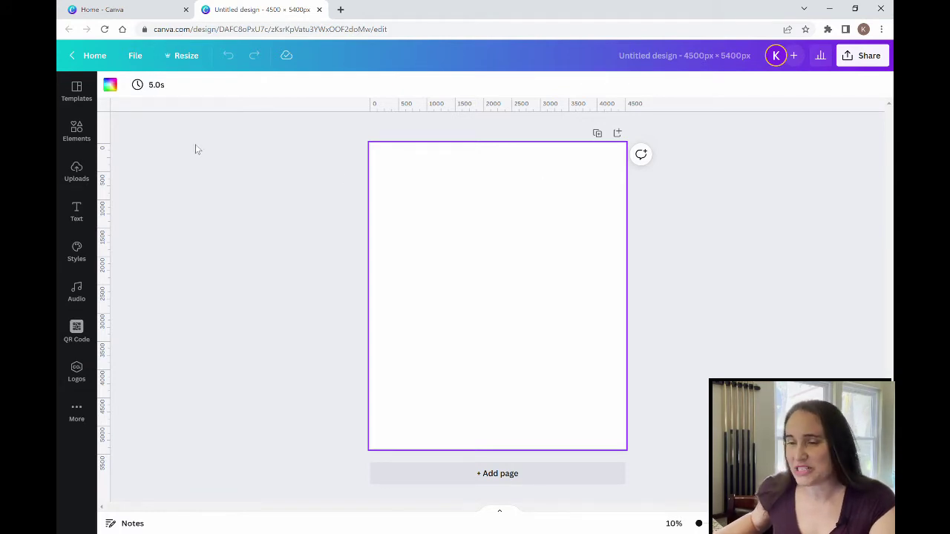
{"action": "left_click", "coordinate": [112, 86]}
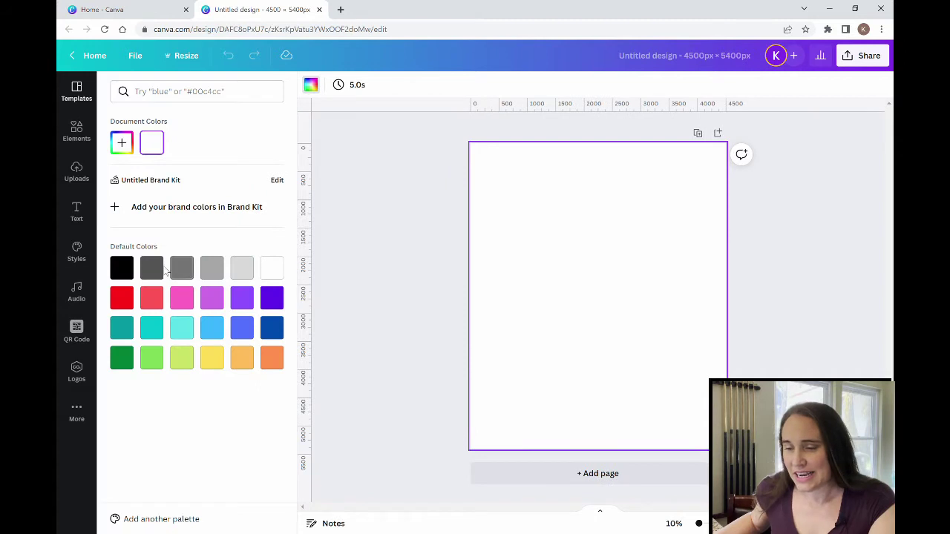
{"action": "left_click", "coordinate": [128, 271]}
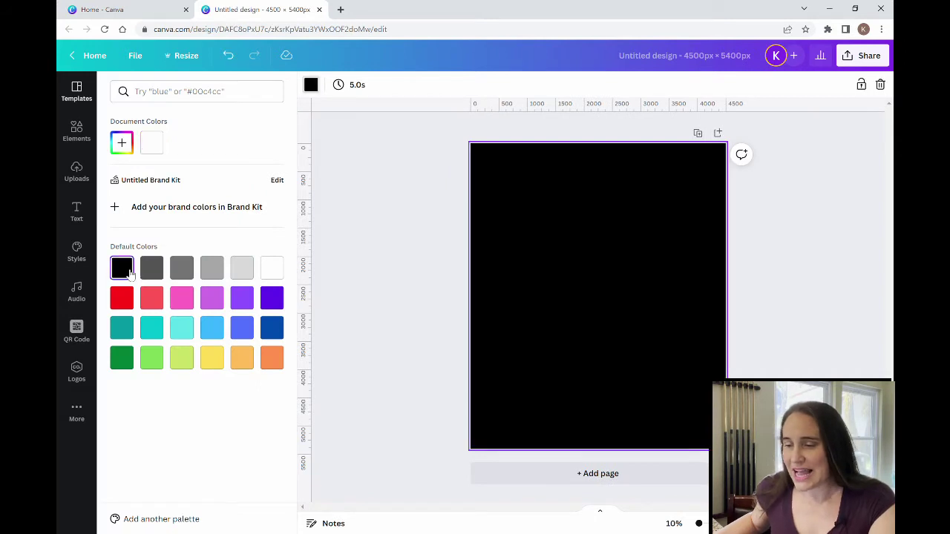
{"action": "left_click", "coordinate": [363, 258]}
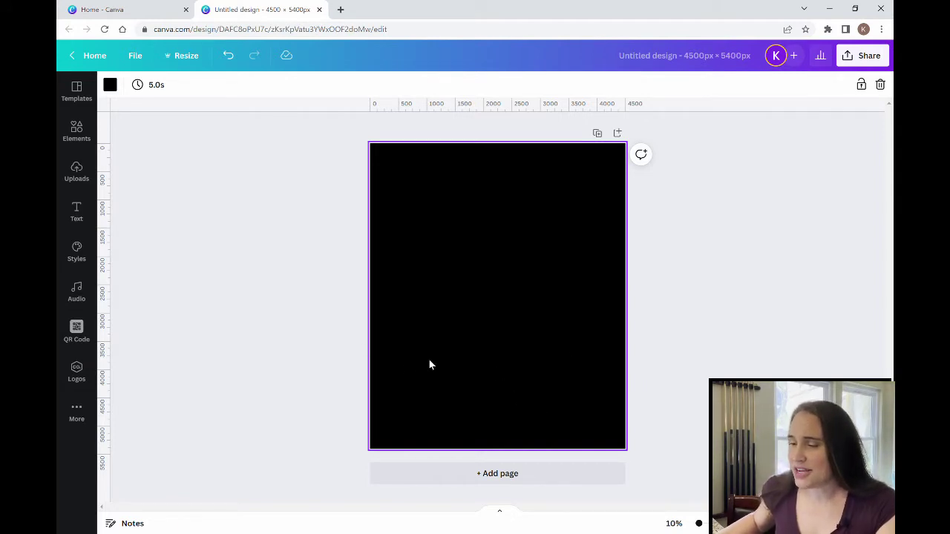
Search the design elements for "garden gnome" and restrict the results to graphics.
{"action": "left_click", "coordinate": [80, 129]}
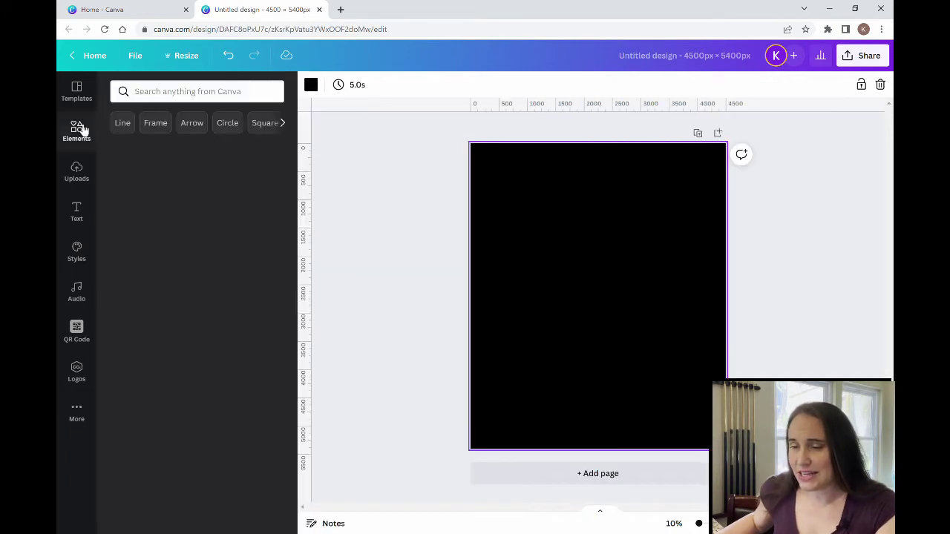
{"action": "left_click", "coordinate": [169, 92]}
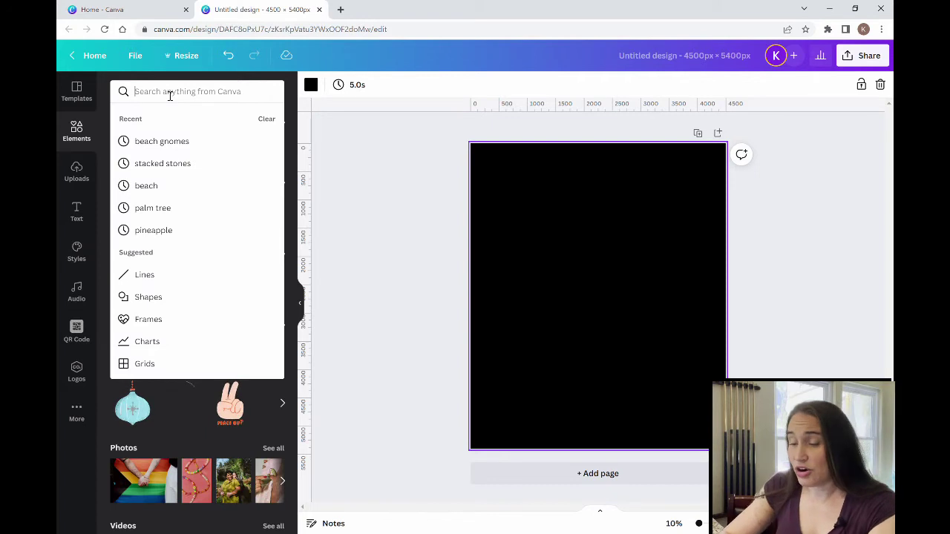
{"action": "type", "text": "gard"}
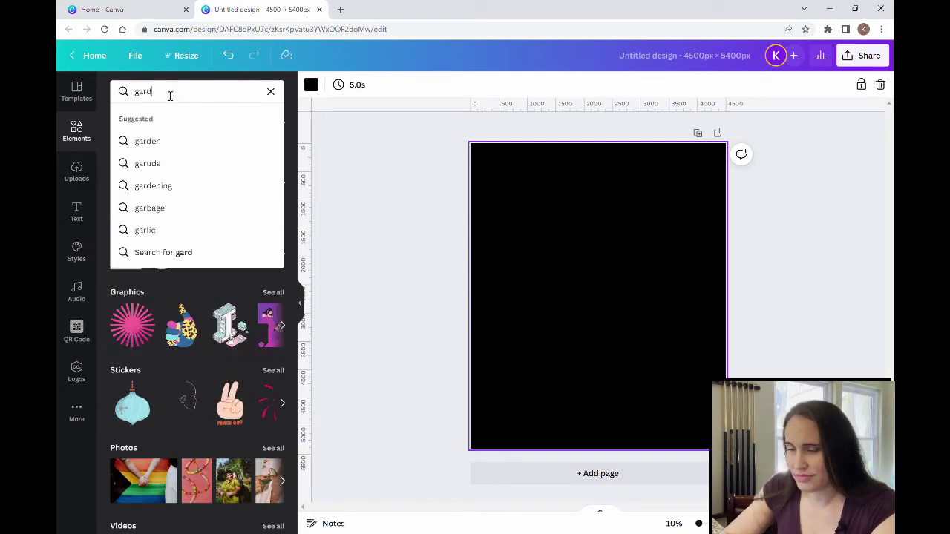
{"action": "type", "text": "en gnome"}
{"action": "key", "text": "Return"}
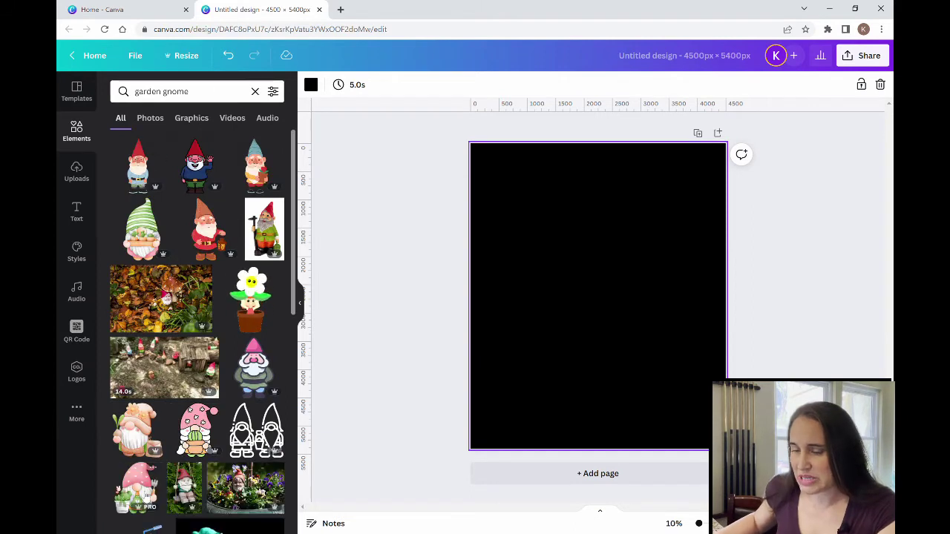
{"action": "left_click", "coordinate": [190, 120]}
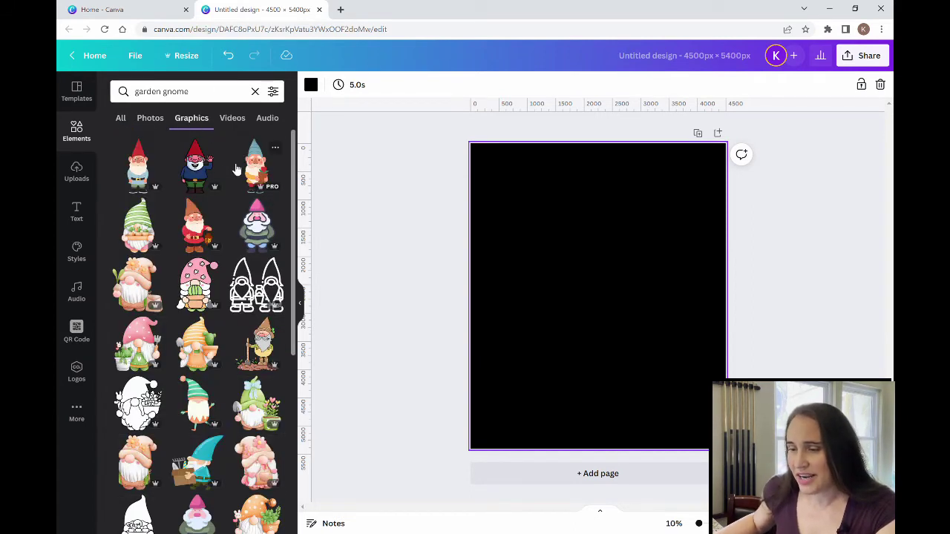
Browse the garden gnome graphics for illustrations that suit the T-shirt design.
{"action": "scroll", "coordinate": [236, 170], "scroll_direction": "down", "scroll_amount": 5}
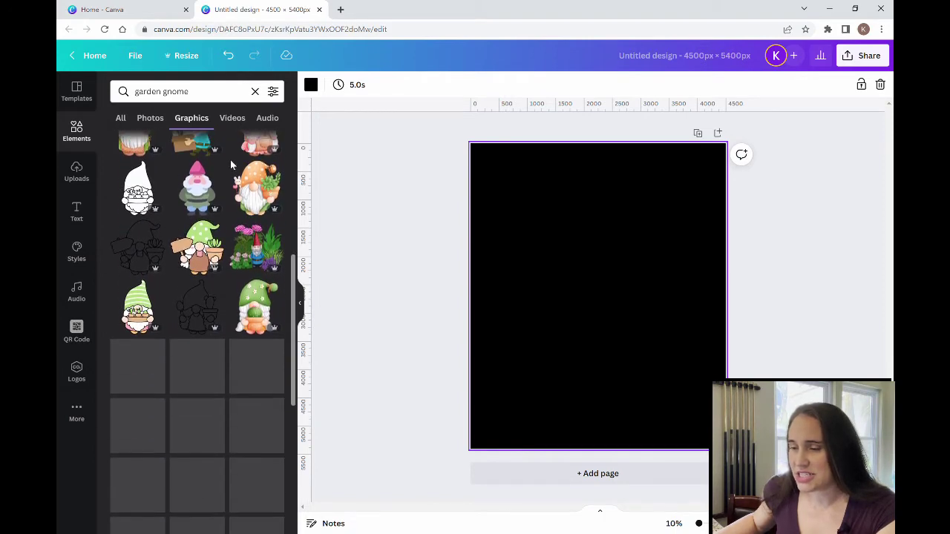
{"action": "scroll", "coordinate": [227, 208], "scroll_direction": "down", "scroll_amount": 10}
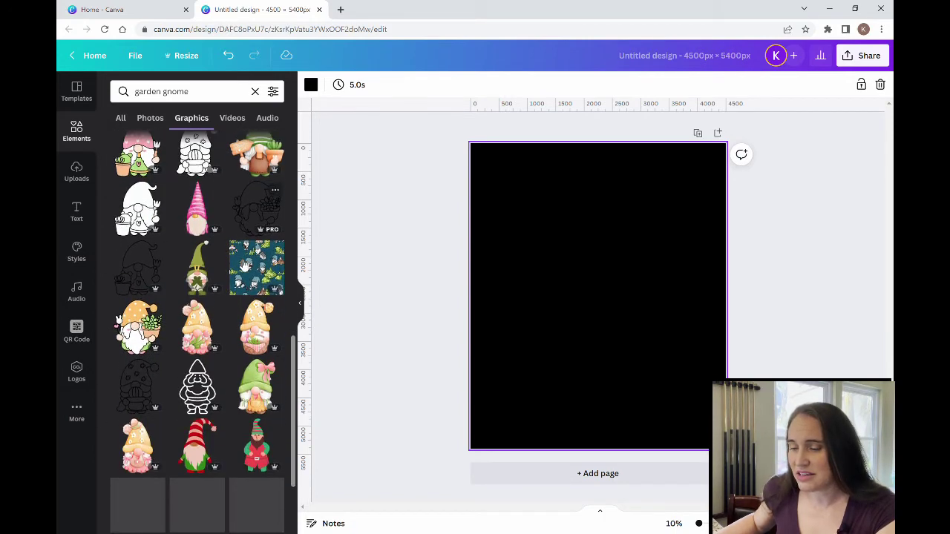
{"action": "scroll", "coordinate": [244, 265], "scroll_direction": "down", "scroll_amount": 10}
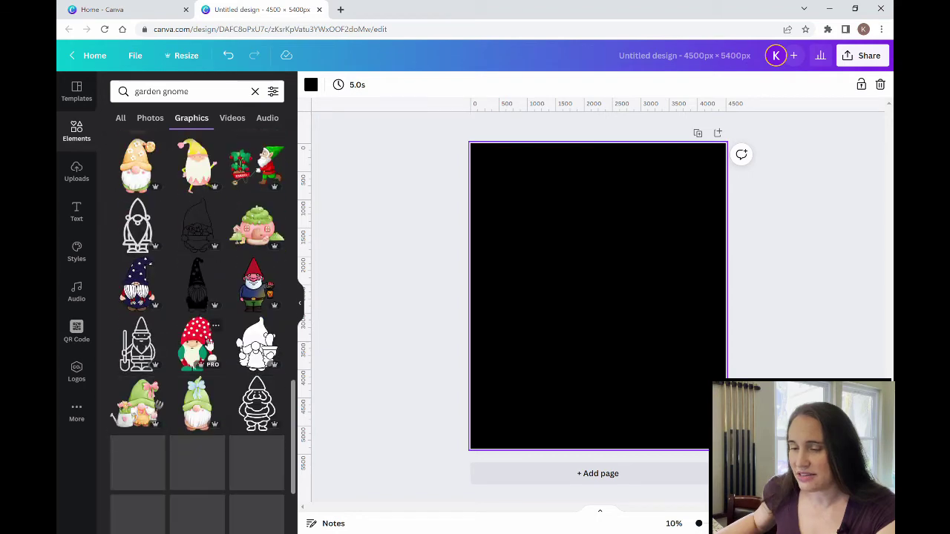
{"action": "scroll", "coordinate": [234, 349], "scroll_direction": "down", "scroll_amount": 3}
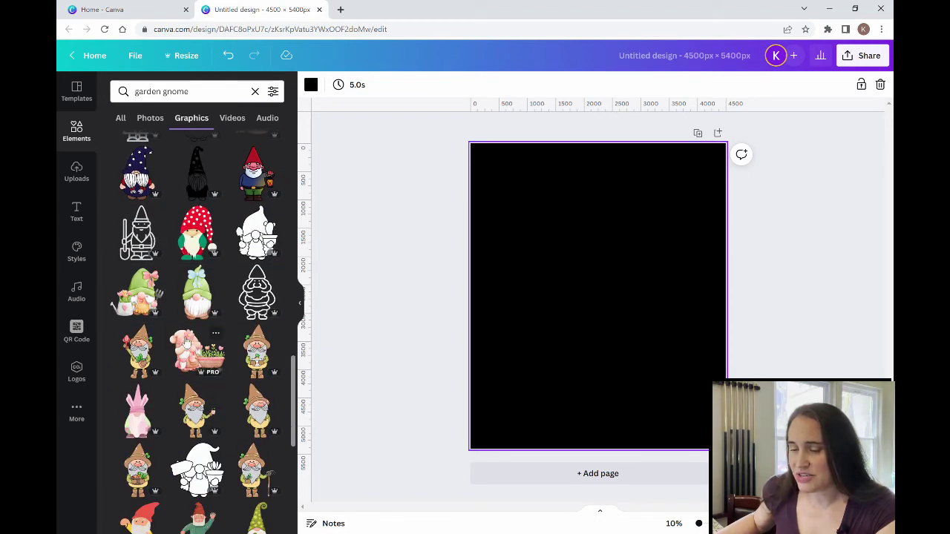
{"action": "scroll", "coordinate": [208, 401], "scroll_direction": "down", "scroll_amount": 4}
{"action": "scroll", "coordinate": [208, 400], "scroll_direction": "down", "scroll_amount": 5}
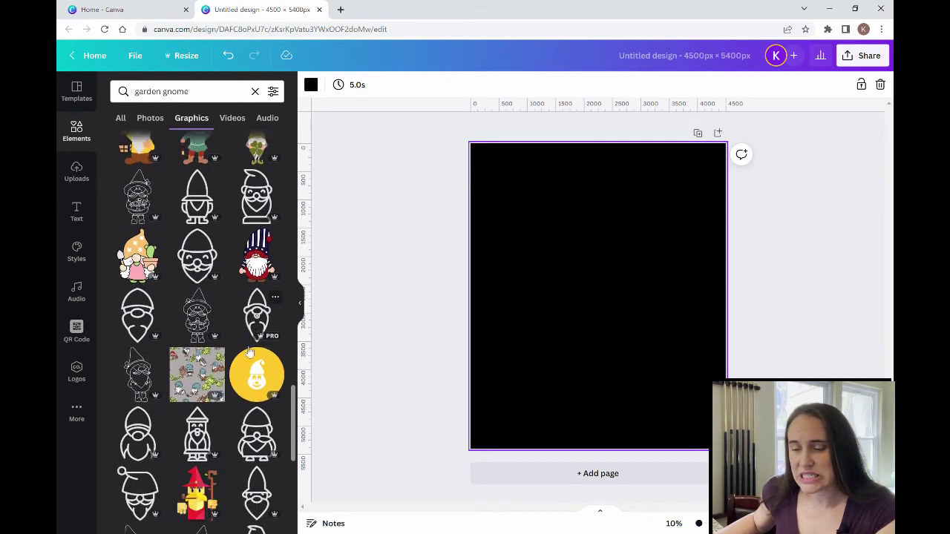
{"action": "scroll", "coordinate": [194, 355], "scroll_direction": "down", "scroll_amount": 3}
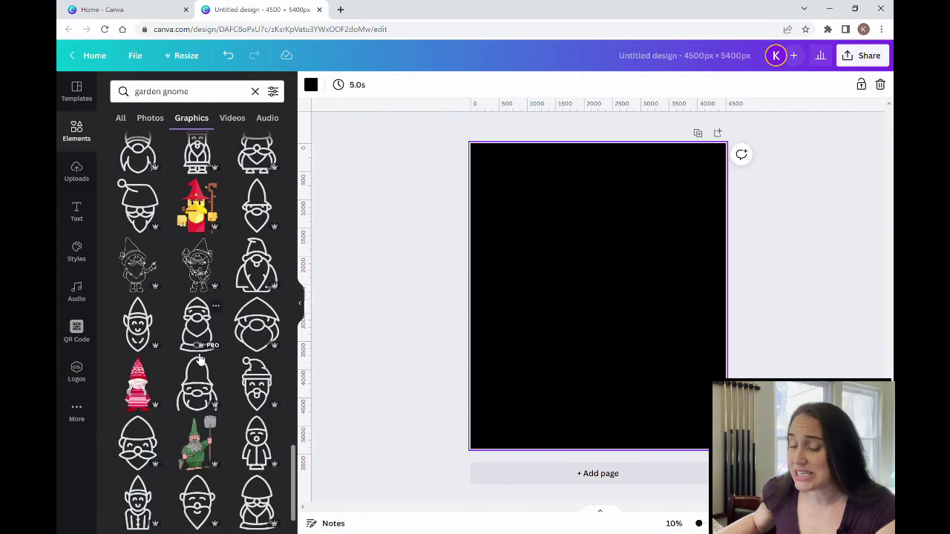
{"action": "scroll", "coordinate": [199, 360], "scroll_direction": "down", "scroll_amount": 1}
{"action": "scroll", "coordinate": [200, 358], "scroll_direction": "down", "scroll_amount": 3}
{"action": "scroll", "coordinate": [213, 356], "scroll_direction": "down", "scroll_amount": 5}
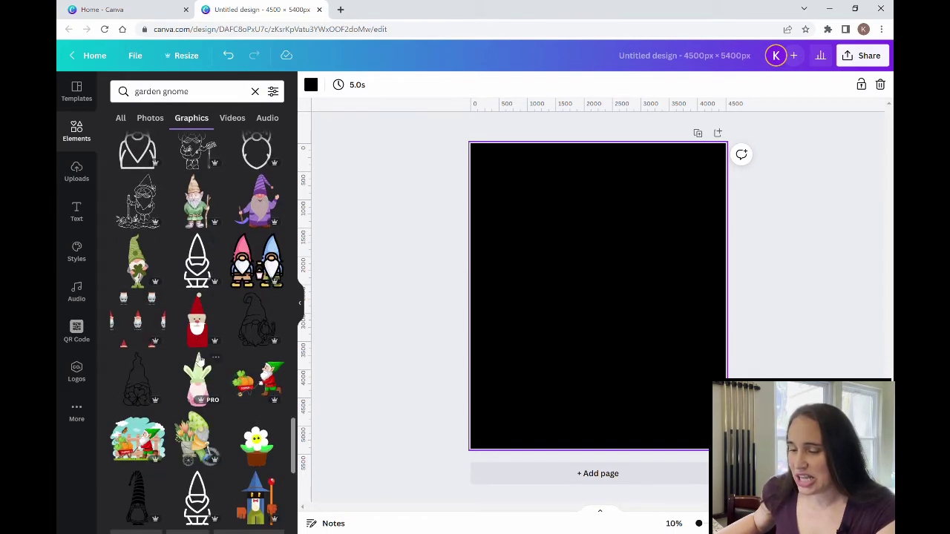
{"action": "scroll", "coordinate": [199, 343], "scroll_direction": "down", "scroll_amount": 3}
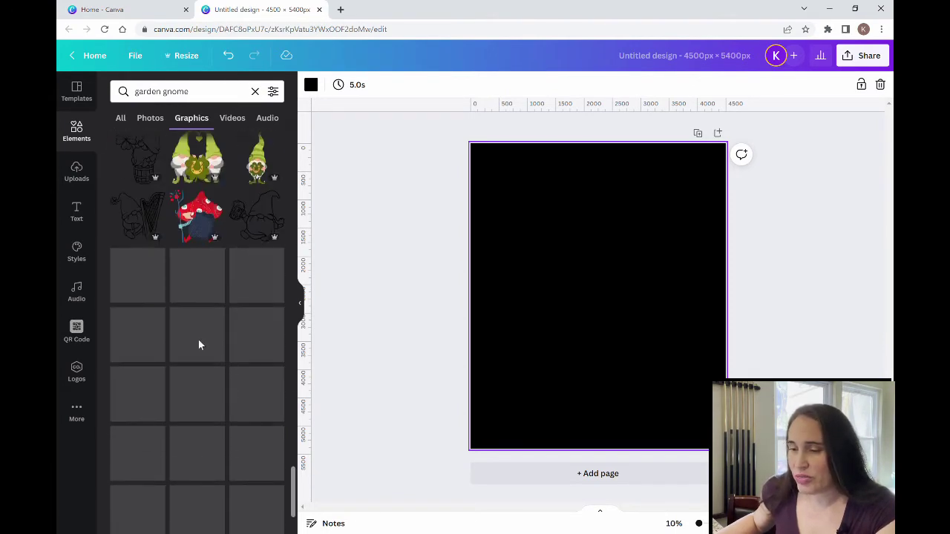
{"action": "scroll", "coordinate": [196, 318], "scroll_direction": "down", "scroll_amount": 5}
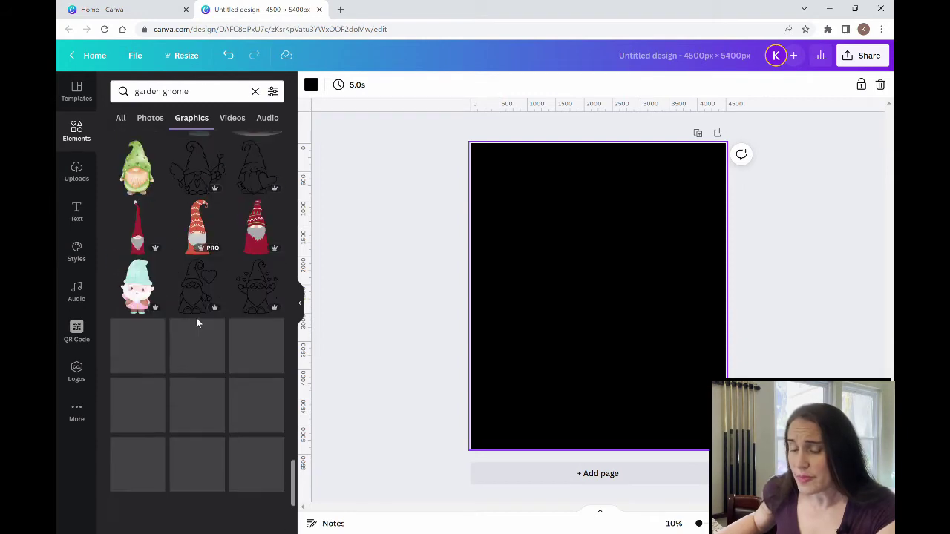
{"action": "scroll", "coordinate": [178, 297], "scroll_direction": "down", "scroll_amount": 2}
{"action": "scroll", "coordinate": [197, 356], "scroll_direction": "down", "scroll_amount": 3}
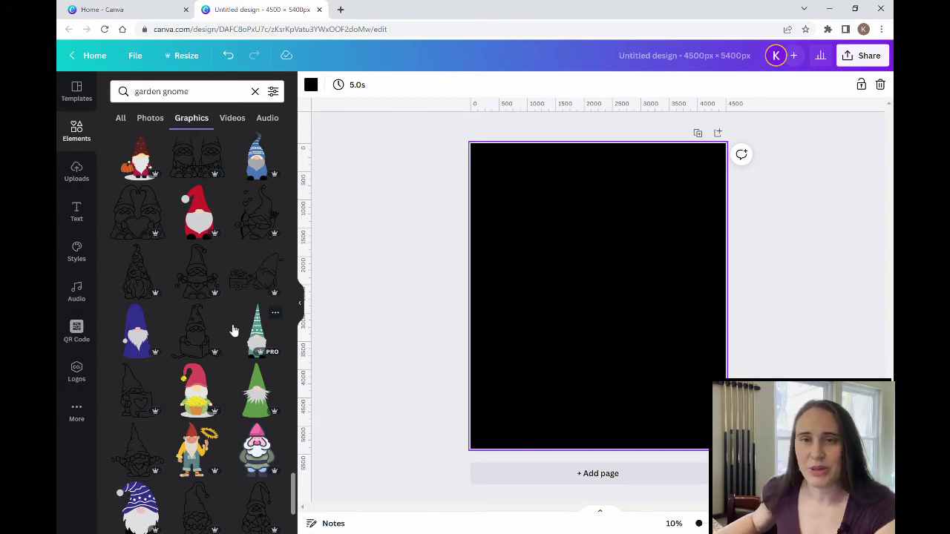
{"action": "scroll", "coordinate": [221, 311], "scroll_direction": "down", "scroll_amount": 2}
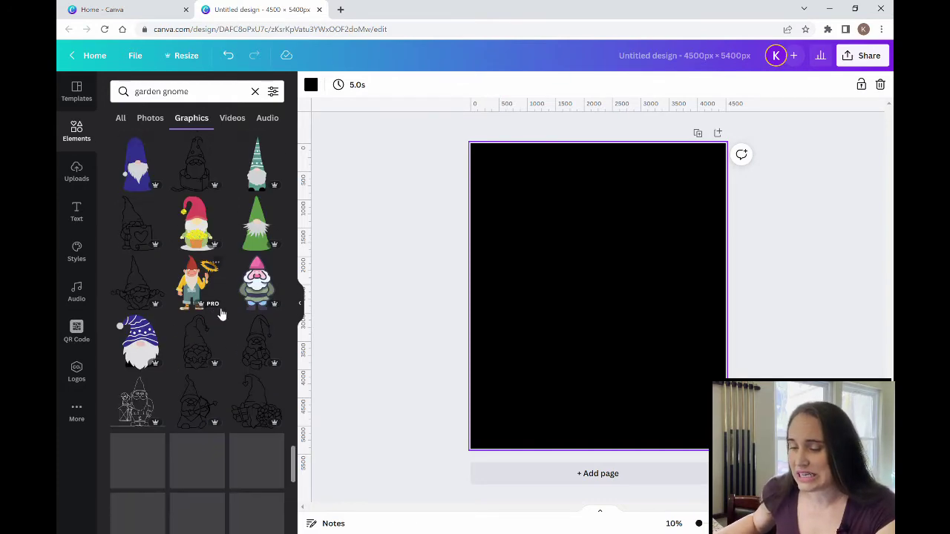
{"action": "scroll", "coordinate": [269, 347], "scroll_direction": "down", "scroll_amount": 3}
{"action": "scroll", "coordinate": [230, 360], "scroll_direction": "down", "scroll_amount": 2}
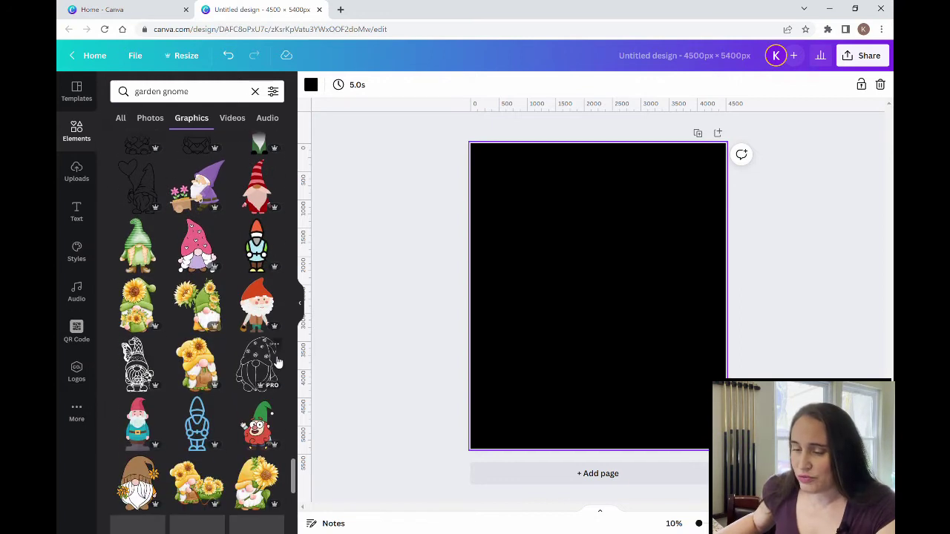
{"action": "scroll", "coordinate": [206, 414], "scroll_direction": "down", "scroll_amount": 2}
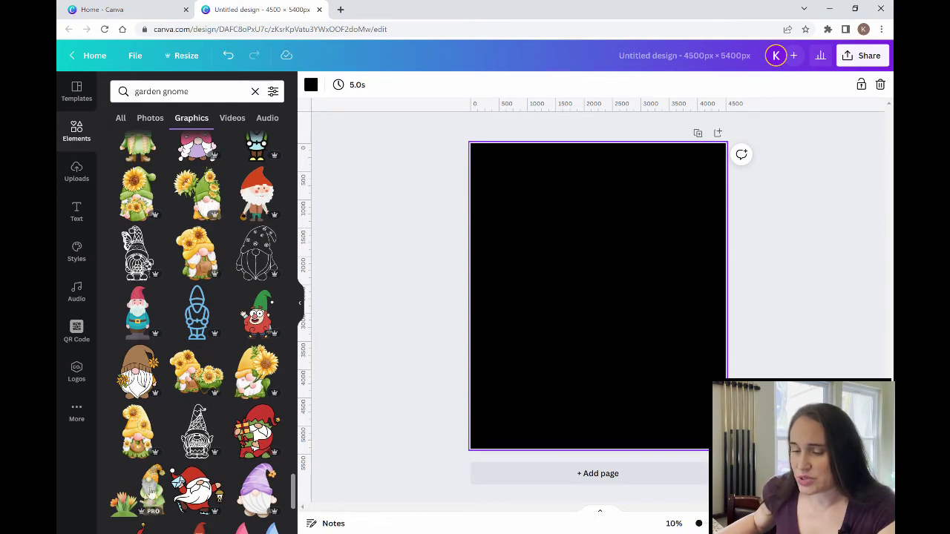
Replace "garden" in the graphics search with "beach" and search for "beach gnome".
{"action": "left_click", "coordinate": [153, 93]}
{"action": "double_click", "coordinate": [143, 92]}
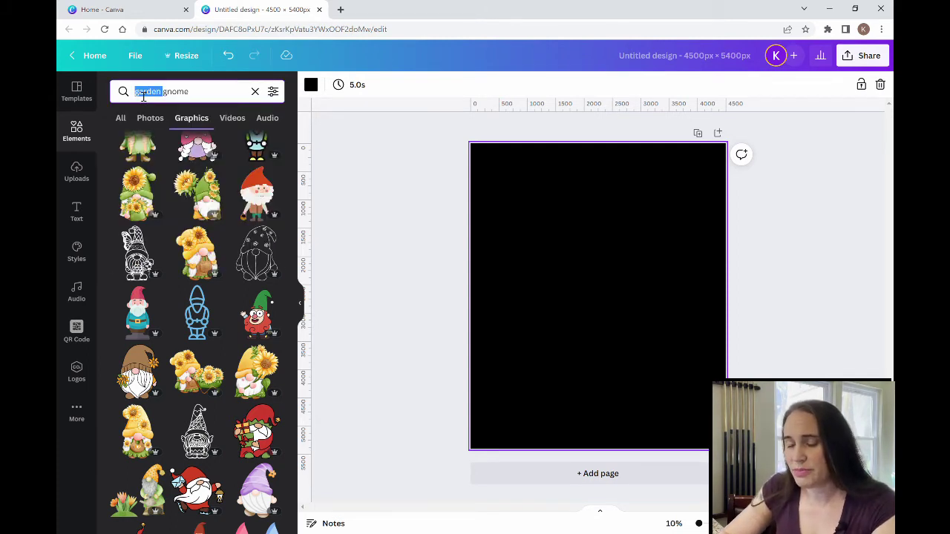
{"action": "type", "text": "beach"}
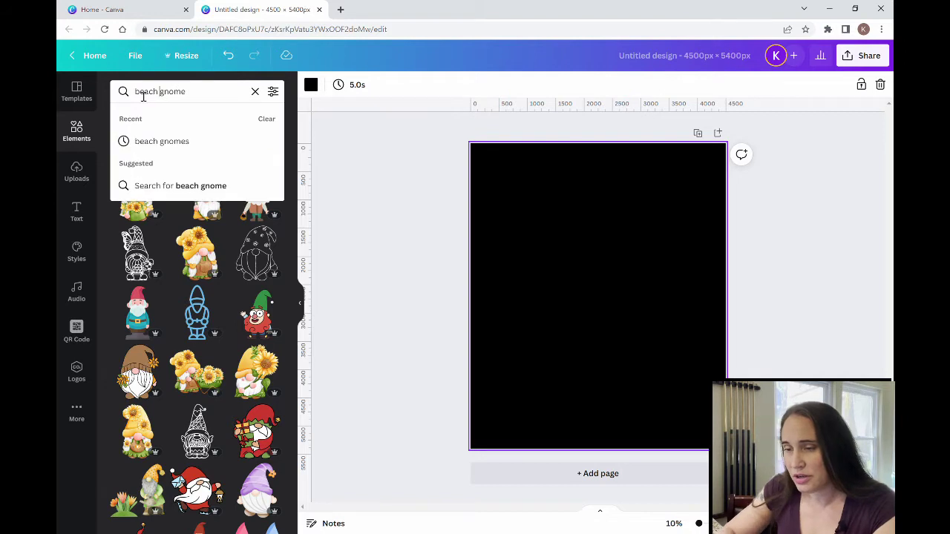
{"action": "key", "text": "Return"}
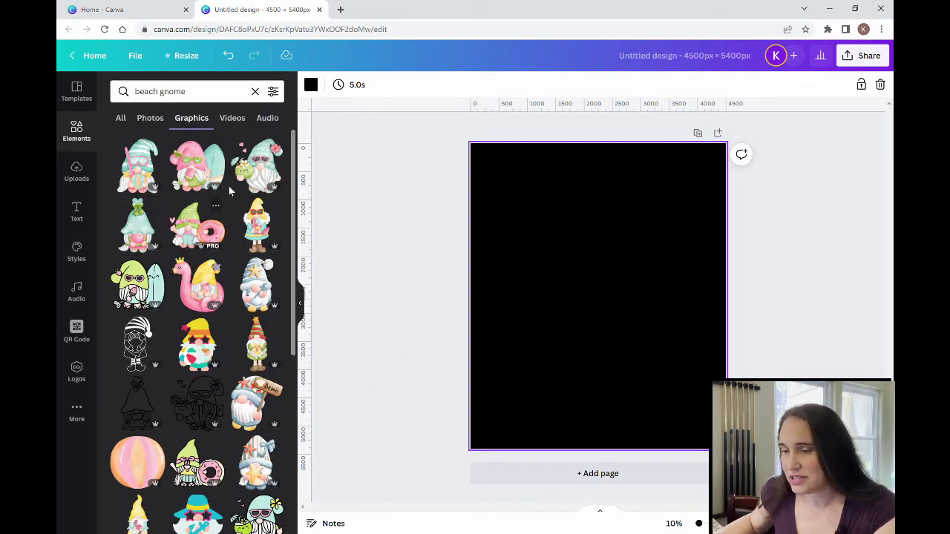
Add the blue-hatted gnome eating watermelon and the seashell-hatted gnome with a life ring to the black page.
{"action": "scroll", "coordinate": [240, 312], "scroll_direction": "down", "scroll_amount": 4}
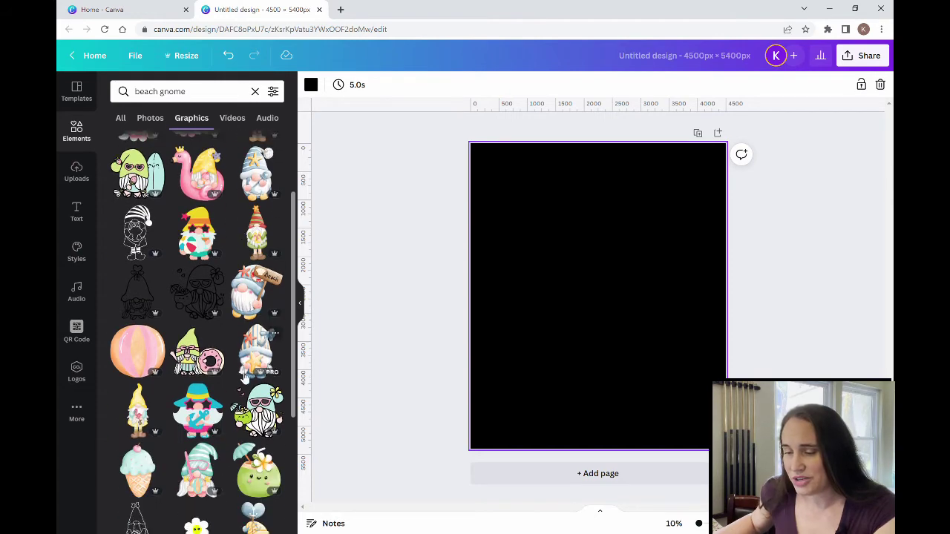
{"action": "scroll", "coordinate": [199, 445], "scroll_direction": "down", "scroll_amount": 10}
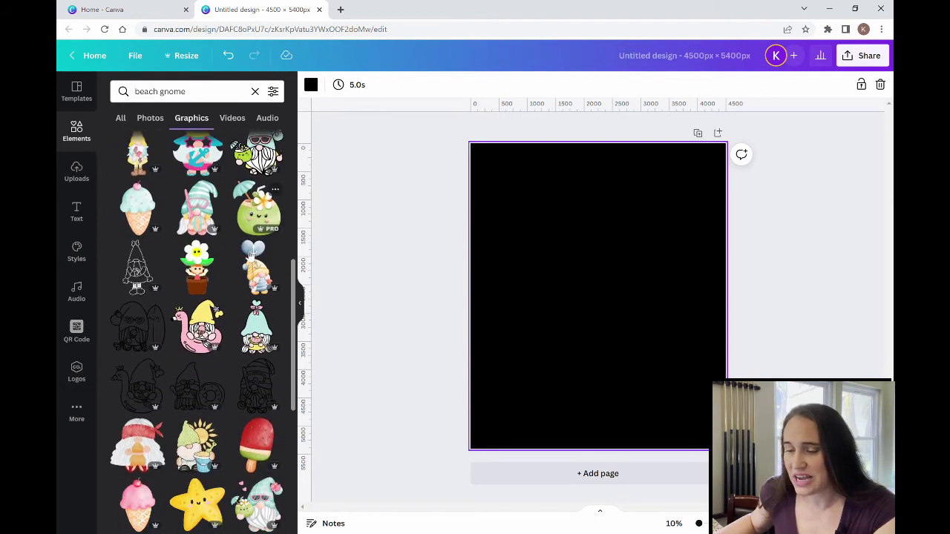
{"action": "scroll", "coordinate": [200, 431], "scroll_direction": "down", "scroll_amount": 5}
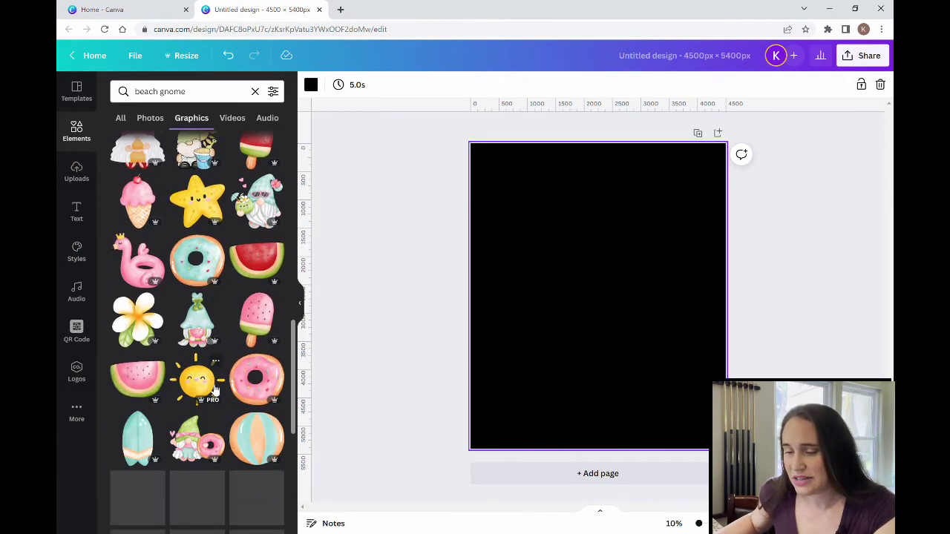
{"action": "scroll", "coordinate": [206, 380], "scroll_direction": "down", "scroll_amount": 5}
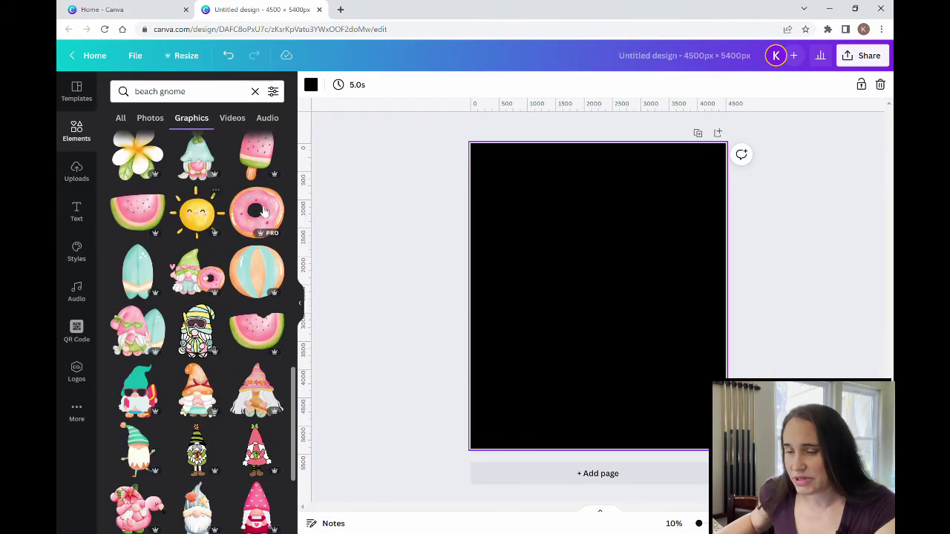
{"action": "scroll", "coordinate": [270, 362], "scroll_direction": "down", "scroll_amount": 8}
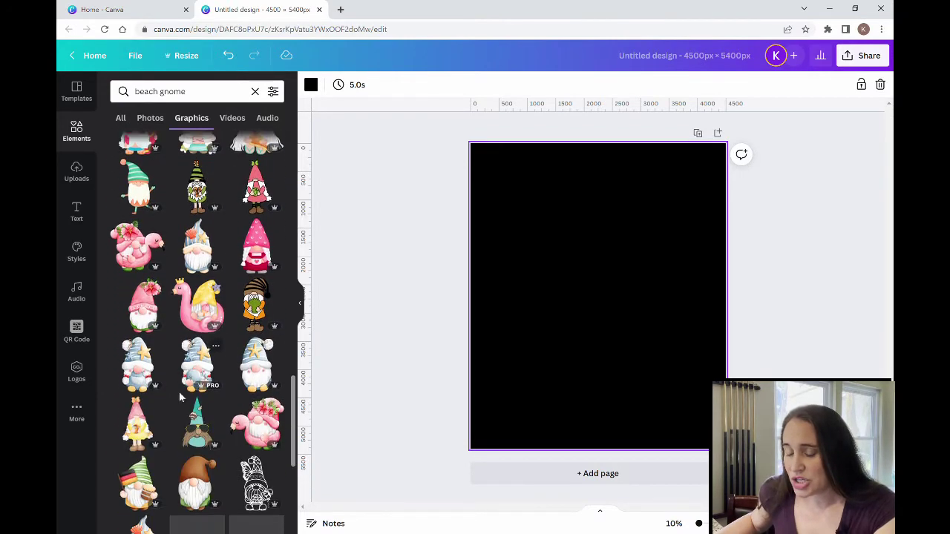
{"action": "scroll", "coordinate": [208, 453], "scroll_direction": "down", "scroll_amount": 3}
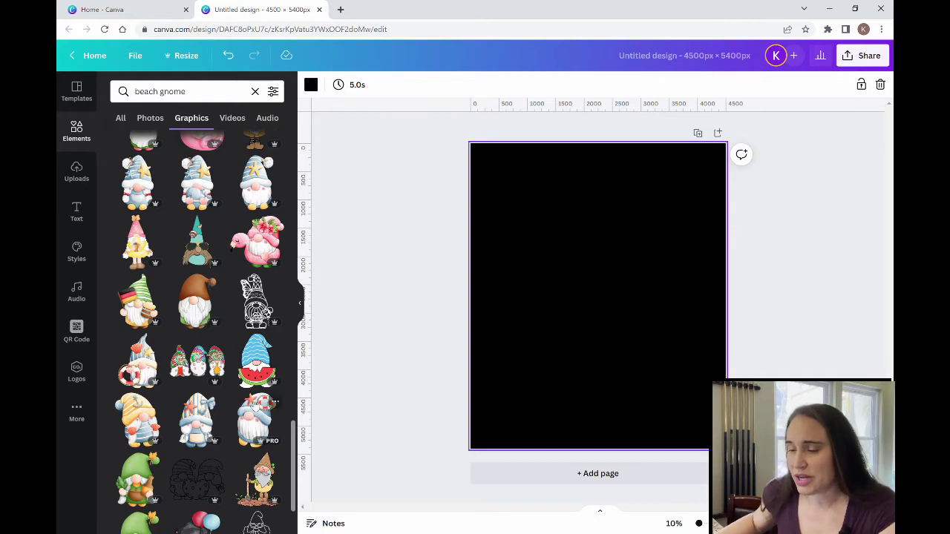
{"action": "left_click", "coordinate": [272, 366]}
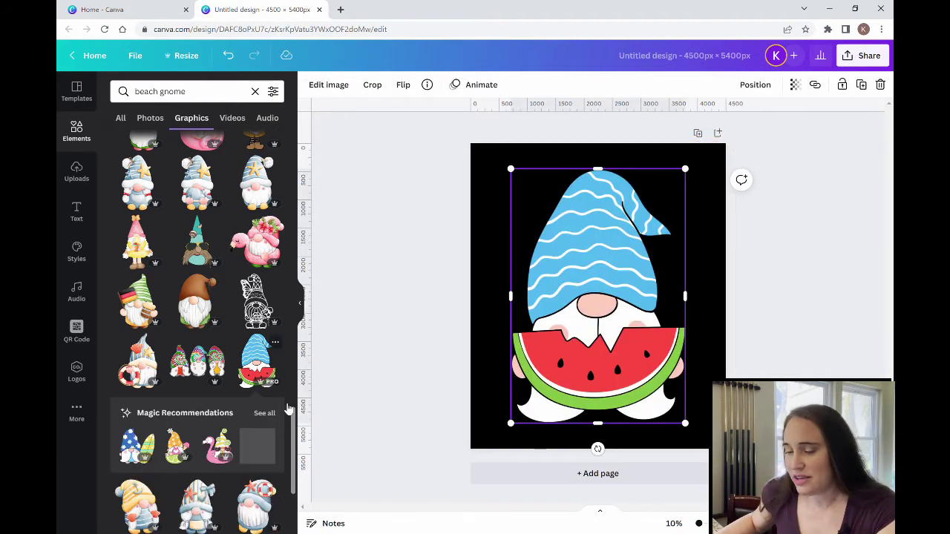
{"action": "left_click", "coordinate": [143, 364]}
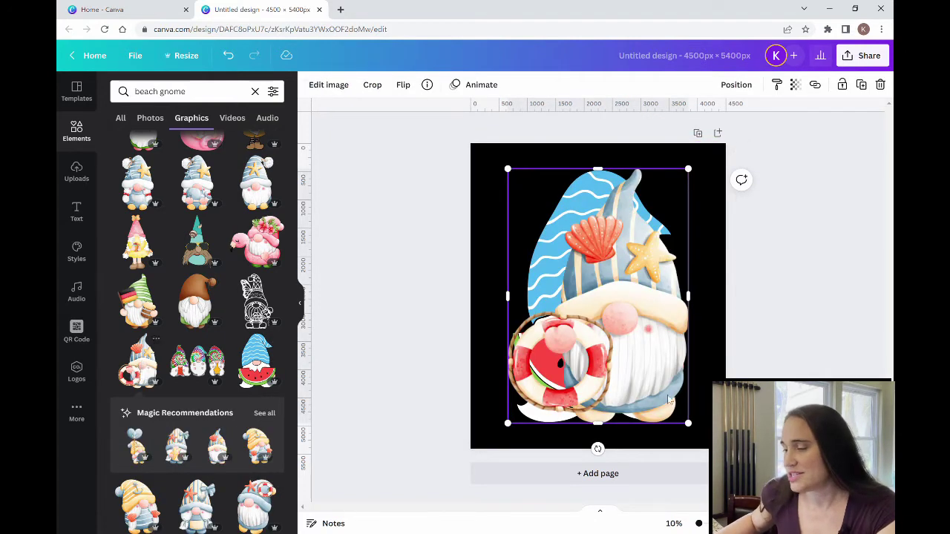
Try arranging the seashell-hatted gnome beside the blue-hatted watermelon gnome on the page.
{"action": "left_click_drag", "start_coordinate": [598, 373], "coordinate": [699, 373]}
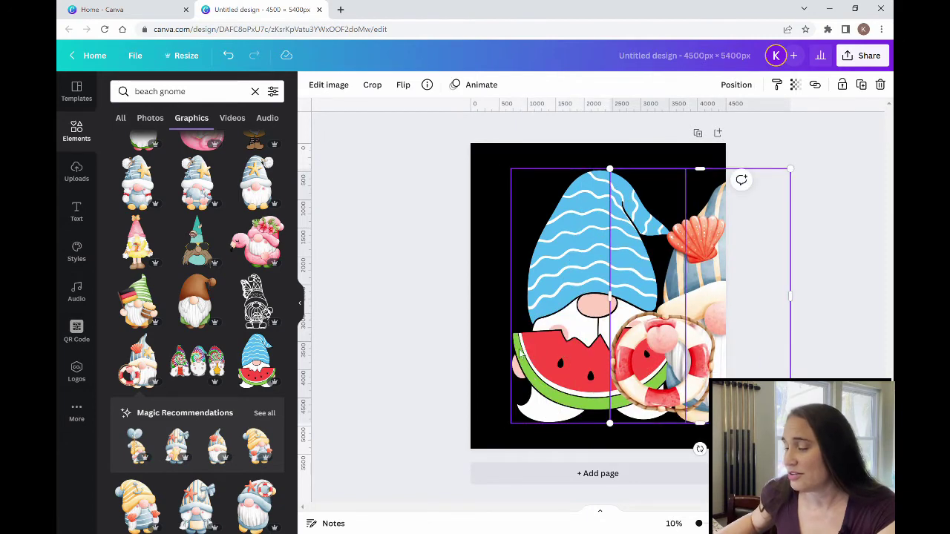
{"action": "left_click_drag", "start_coordinate": [522, 354], "coordinate": [503, 357]}
{"action": "left_click_drag", "start_coordinate": [634, 371], "coordinate": [579, 369]}
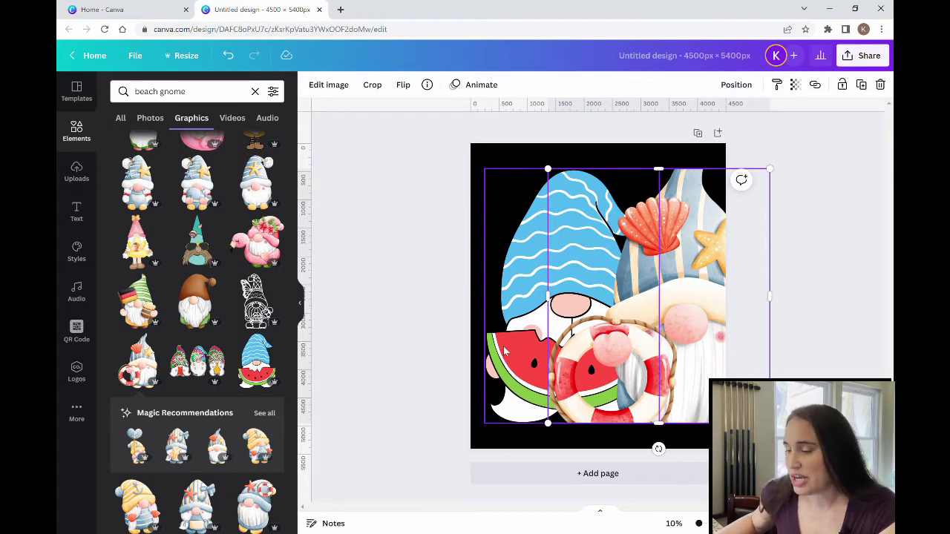
{"action": "left_click", "coordinate": [315, 335]}
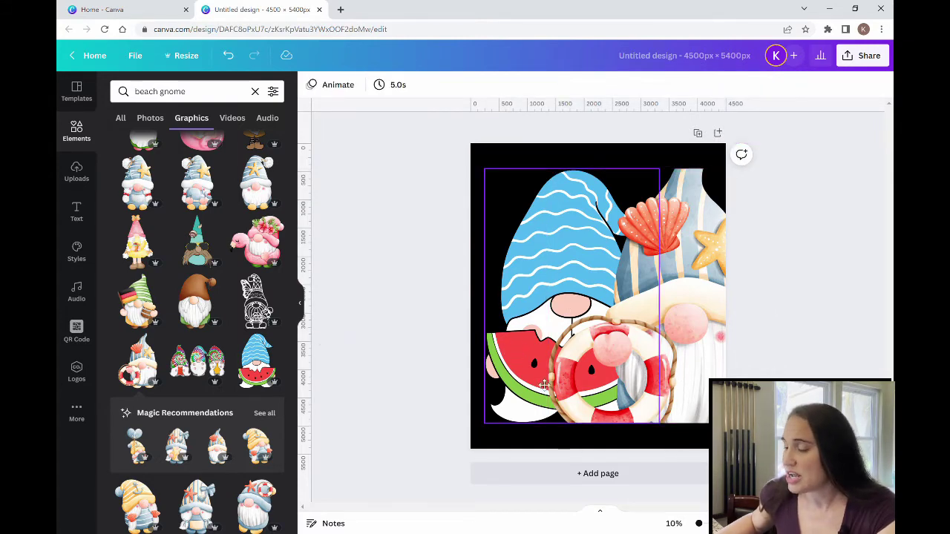
Clear both the seashell-hatted gnome and the watermelon gnome from the black page.
{"action": "left_click_drag", "start_coordinate": [544, 384], "coordinate": [607, 382]}
{"action": "left_click_drag", "start_coordinate": [631, 297], "coordinate": [426, 289]}
{"action": "left_click_drag", "start_coordinate": [522, 277], "coordinate": [398, 339]}
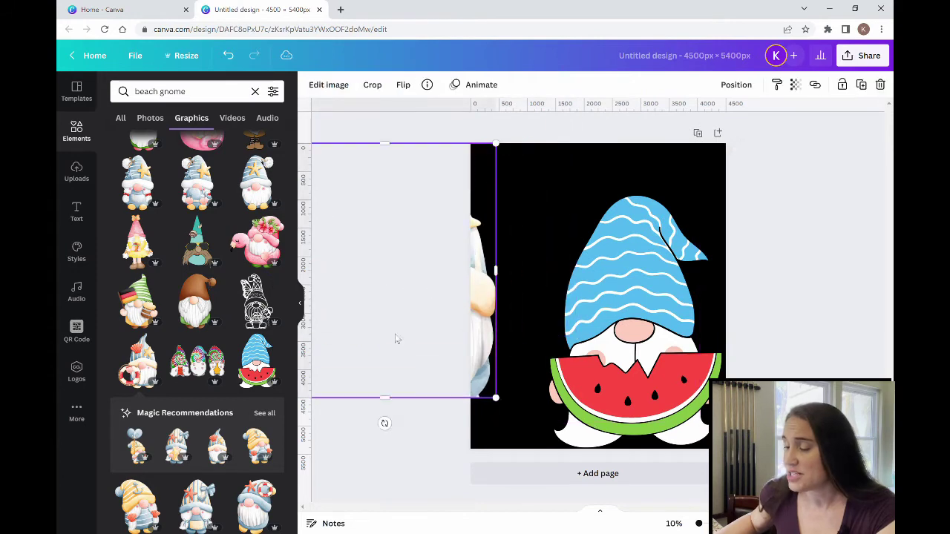
{"action": "left_click", "coordinate": [397, 340]}
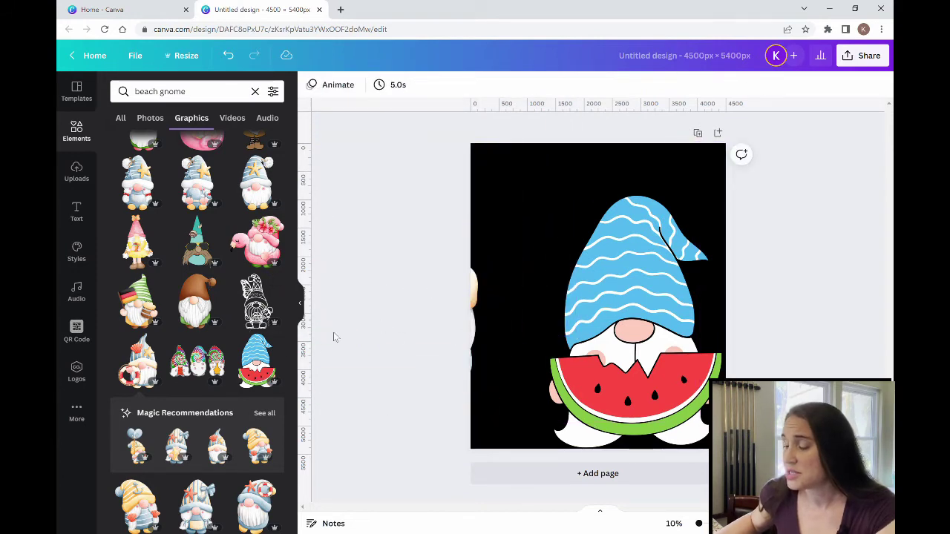
{"action": "left_click", "coordinate": [473, 317]}
{"action": "key", "text": "Escape"}
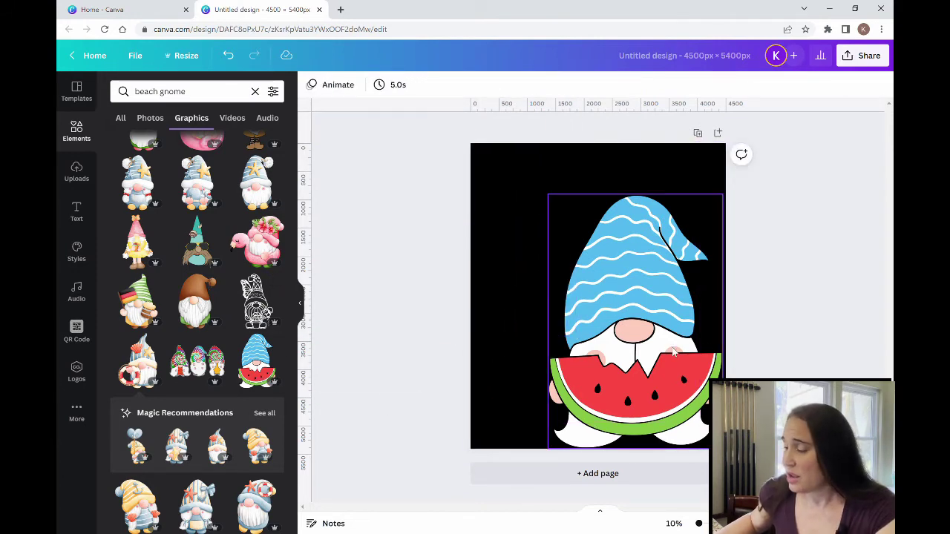
{"action": "left_click_drag", "start_coordinate": [631, 311], "coordinate": [844, 302]}
{"action": "left_click", "coordinate": [639, 406]}
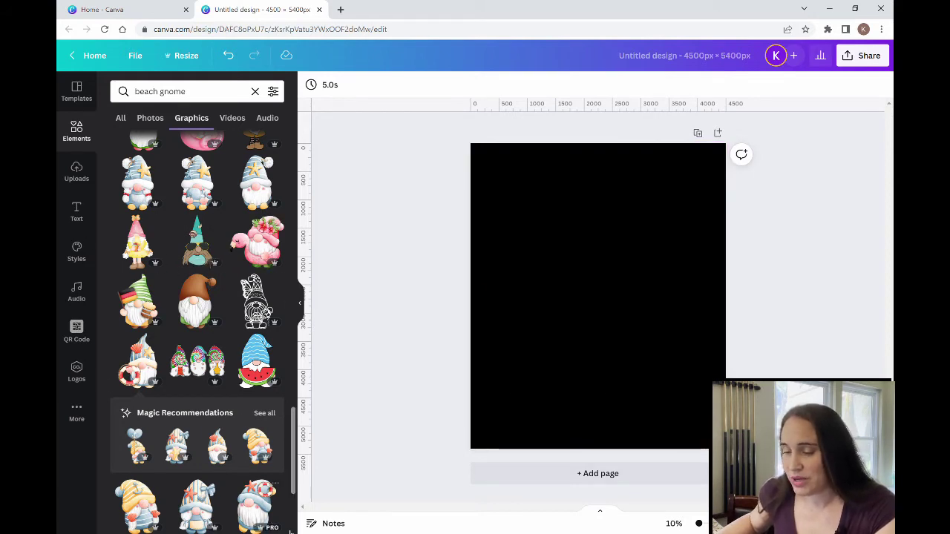
Add the seashell-hatted gnome with the life ring again, shrink it and place it in the page's upper middle.
{"action": "left_click", "coordinate": [140, 362]}
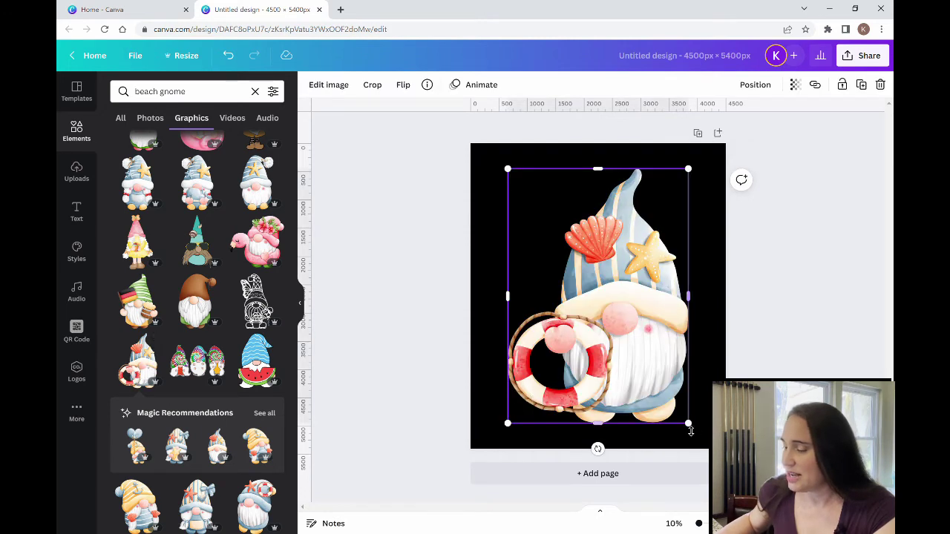
{"action": "left_click_drag", "start_coordinate": [695, 433], "coordinate": [639, 354]}
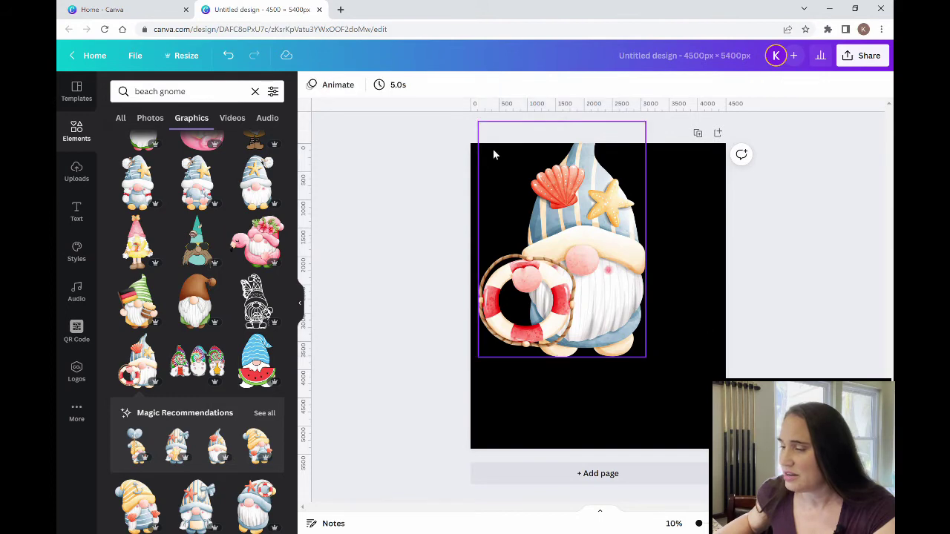
{"action": "double_click", "coordinate": [494, 146]}
{"action": "key", "text": "Escape"}
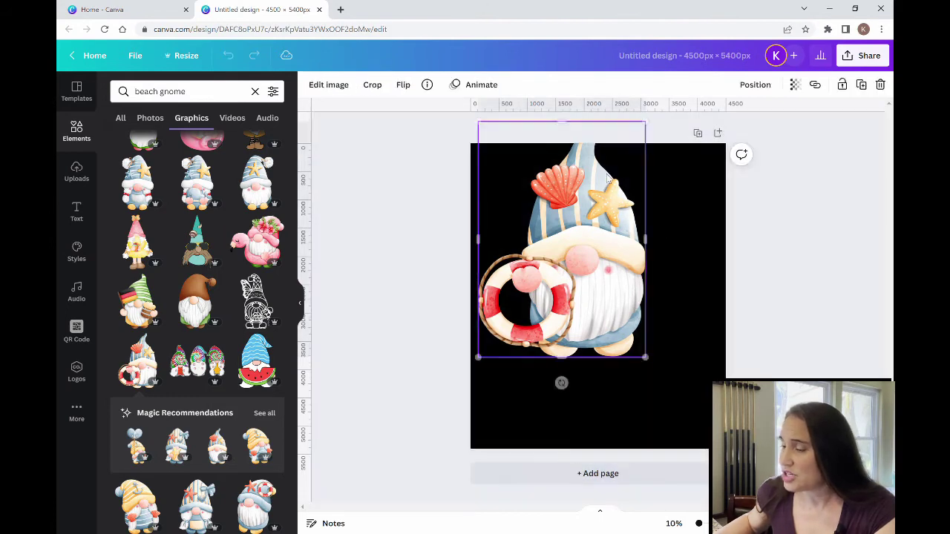
{"action": "left_click", "coordinate": [487, 123]}
{"action": "left_click", "coordinate": [479, 132]}
{"action": "double_click", "coordinate": [487, 129]}
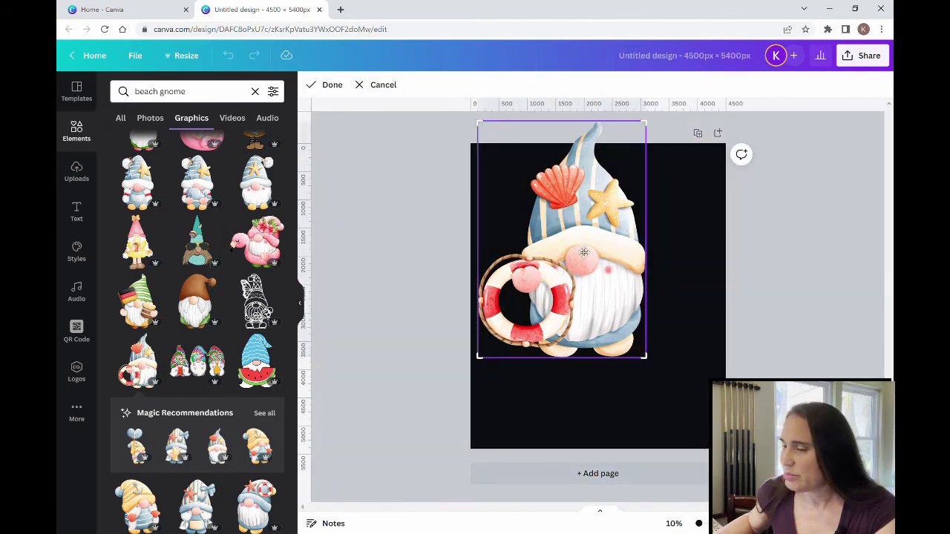
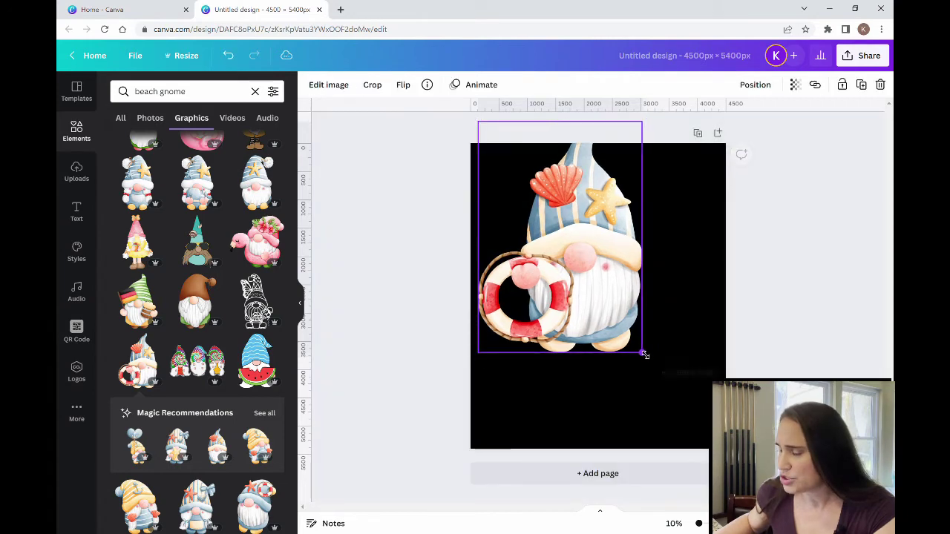
{"action": "double_click", "coordinate": [594, 281]}
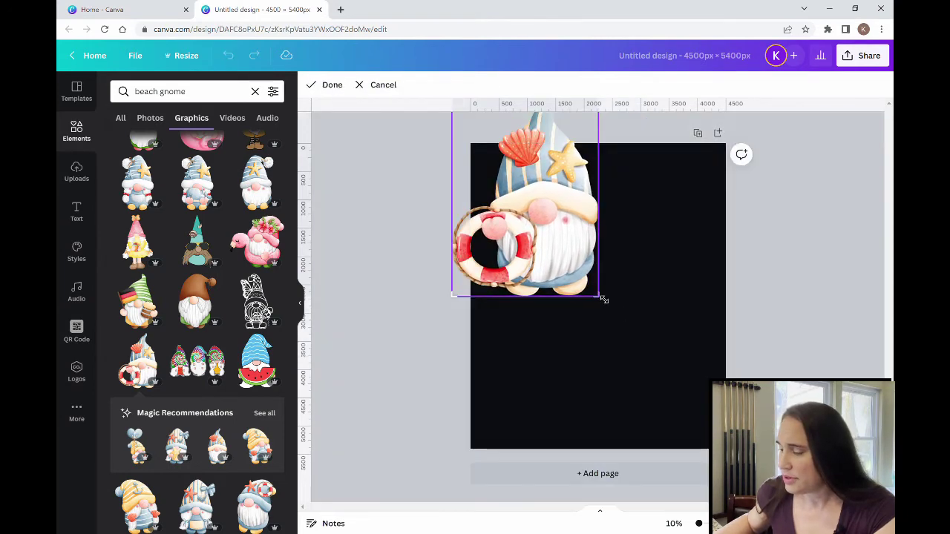
{"action": "left_click", "coordinate": [712, 308]}
{"action": "key", "text": "ctrl+z"}
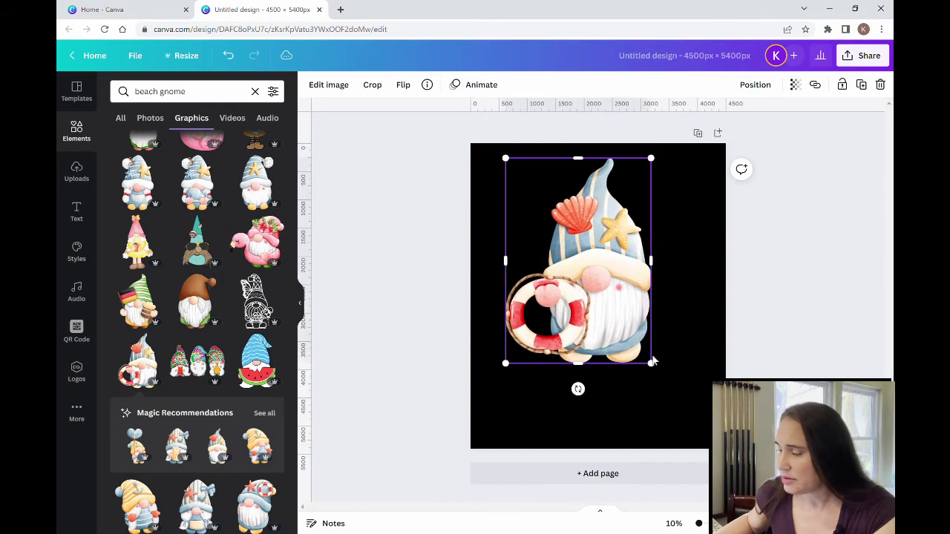
{"action": "double_click", "coordinate": [639, 288]}
{"action": "left_click", "coordinate": [651, 433]}
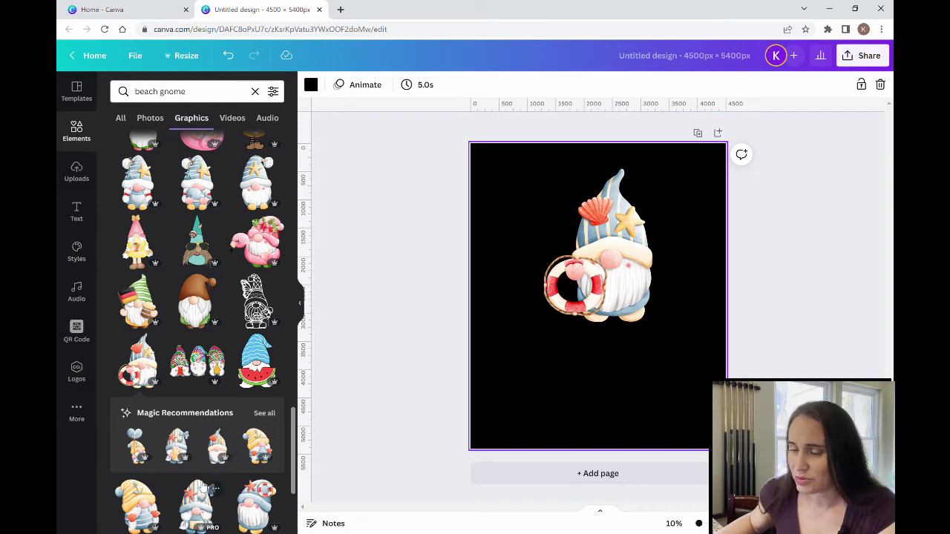
From the full Magic Recommendations, add the gnome holding the "Beach" sign, shrink it and place it left of the seashell-hatted gnome.
{"action": "left_click", "coordinate": [268, 419]}
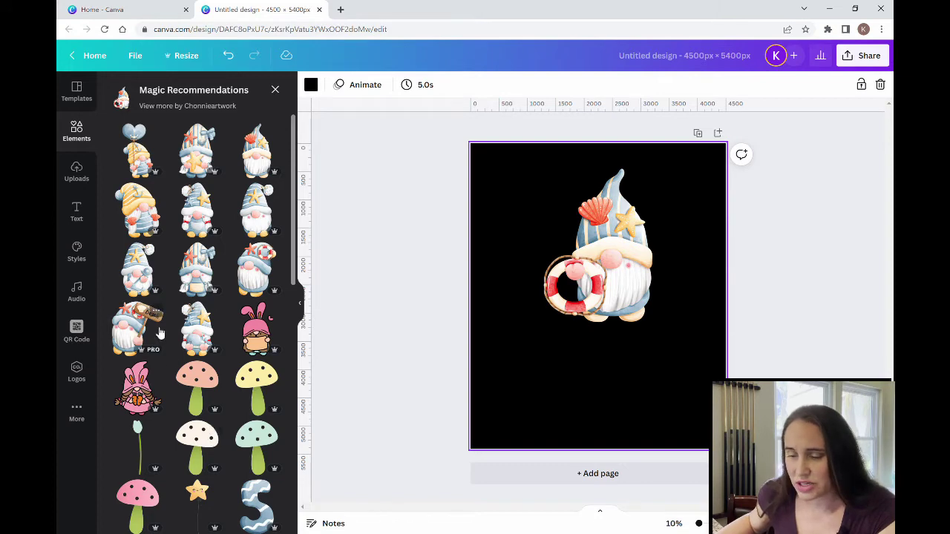
{"action": "left_click", "coordinate": [138, 331]}
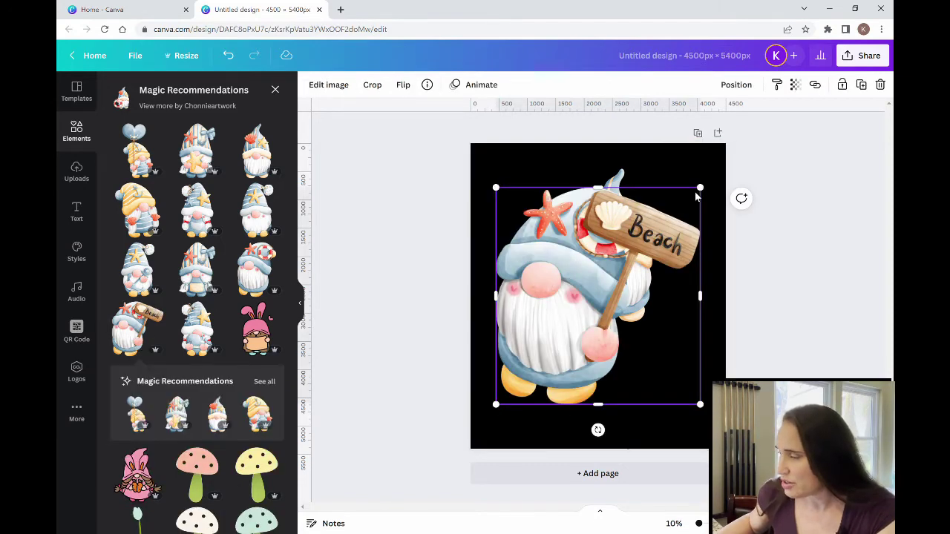
{"action": "left_click_drag", "start_coordinate": [707, 193], "coordinate": [604, 286]}
{"action": "left_click", "coordinate": [614, 356]}
{"action": "left_click_drag", "start_coordinate": [559, 351], "coordinate": [560, 268]}
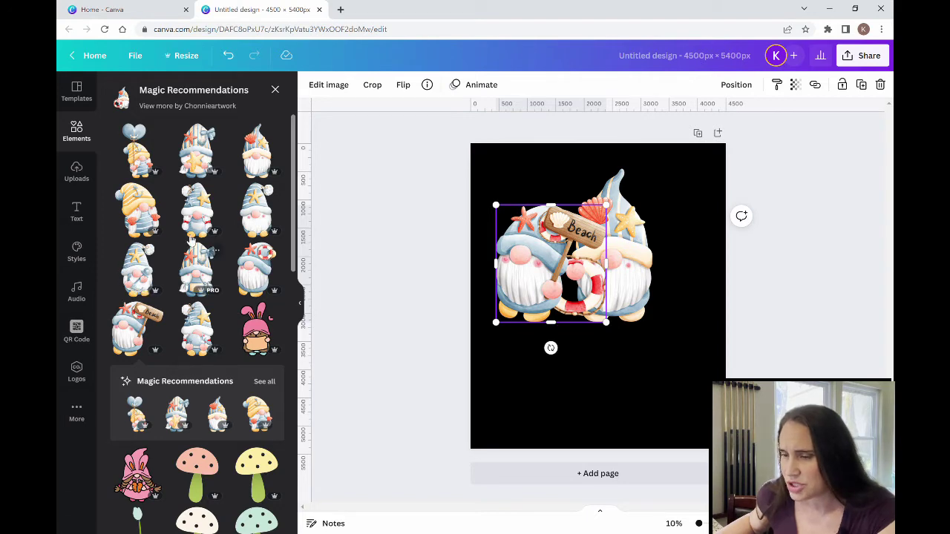
Add the recommended braided gnome with the starfish hat, shrink it and place it right of the seashell-hatted gnome.
{"action": "left_click", "coordinate": [212, 213]}
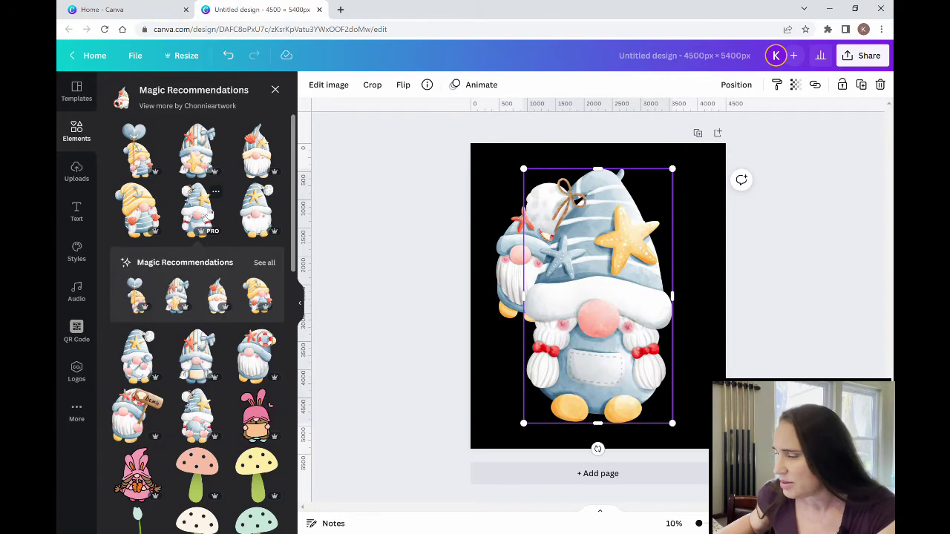
{"action": "left_click", "coordinate": [303, 304]}
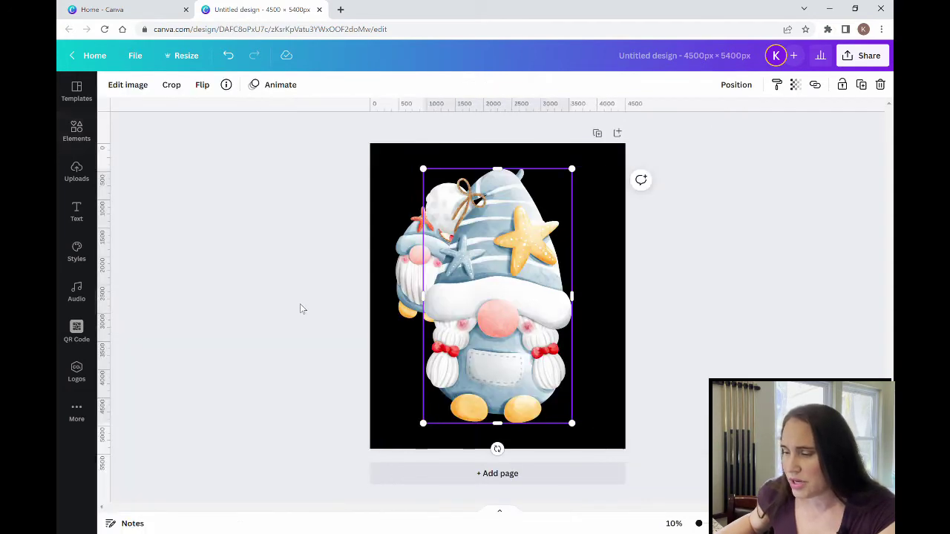
{"action": "left_click_drag", "start_coordinate": [425, 424], "coordinate": [509, 327]}
{"action": "left_click", "coordinate": [511, 389]}
{"action": "left_click_drag", "start_coordinate": [545, 284], "coordinate": [585, 290]}
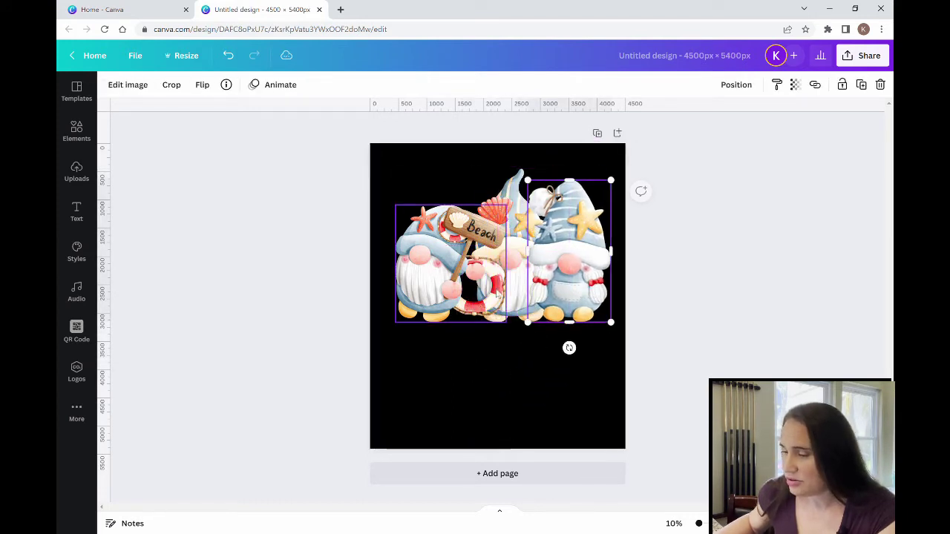
Try a smaller size for the gnome with the "Beach" sign, and undo the change.
{"action": "left_click", "coordinate": [451, 281]}
{"action": "left_click_drag", "start_coordinate": [505, 205], "coordinate": [494, 221]}
{"action": "left_click", "coordinate": [500, 388]}
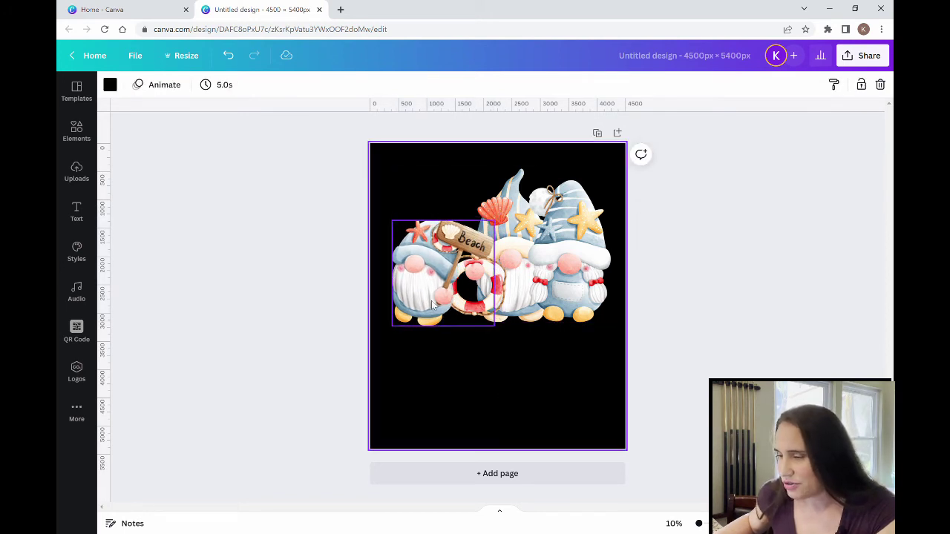
{"action": "left_click", "coordinate": [228, 59]}
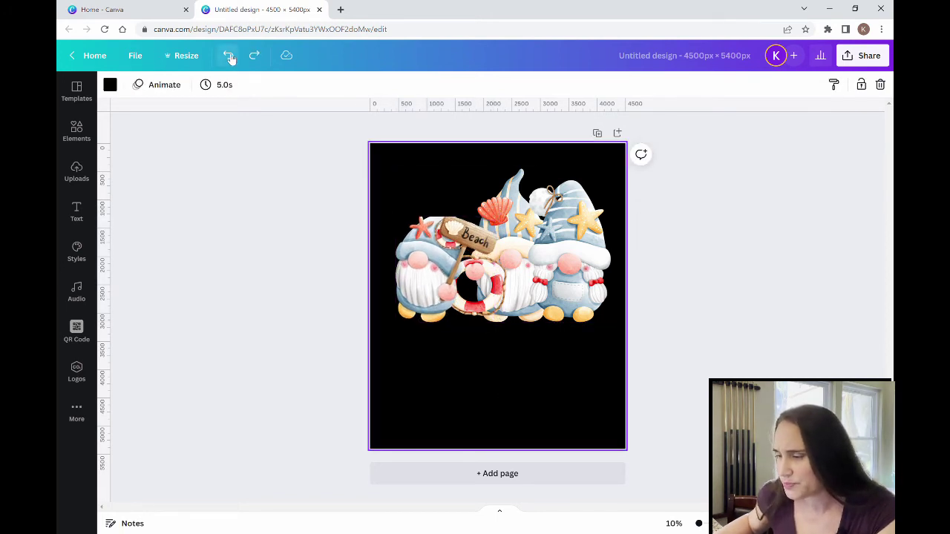
{"action": "double_click", "coordinate": [581, 317]}
{"action": "left_click", "coordinate": [529, 377]}
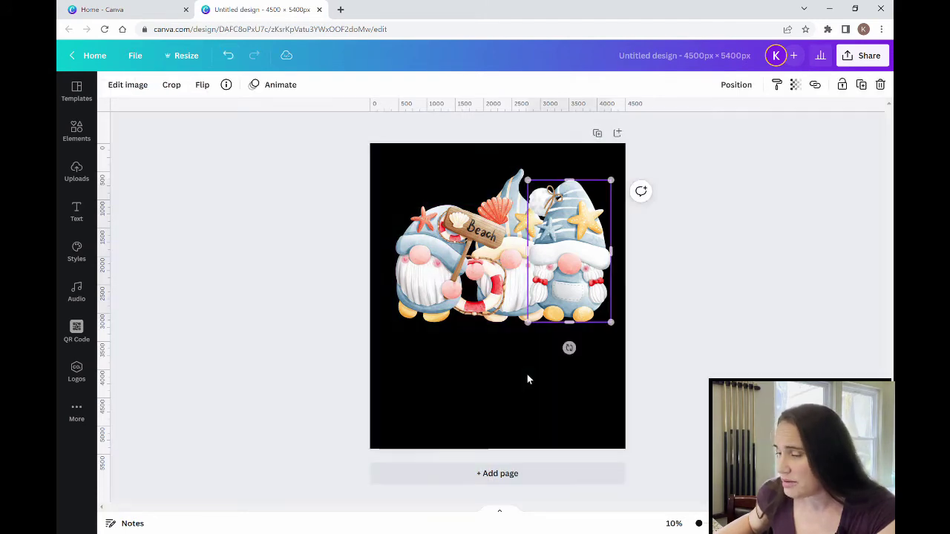
{"action": "double_click", "coordinate": [457, 313]}
{"action": "left_click", "coordinate": [513, 316]}
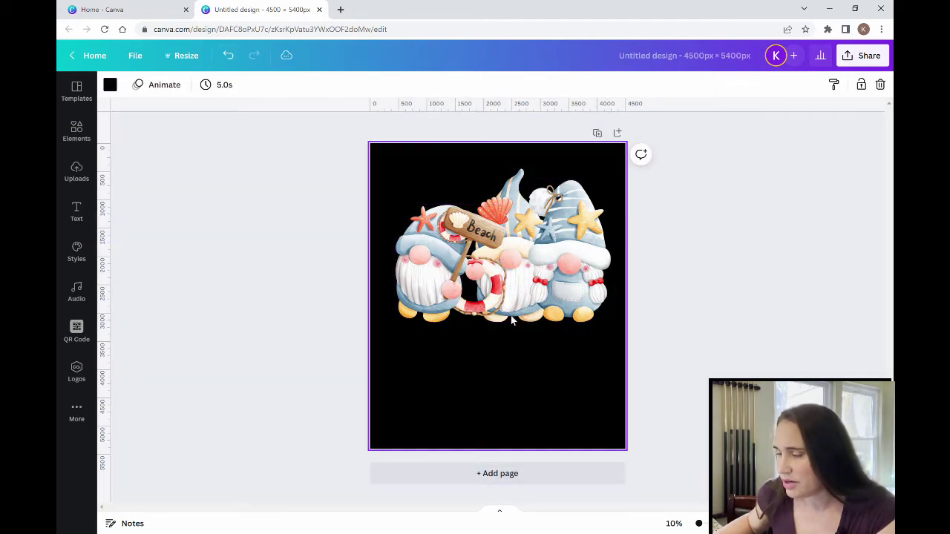
Shrink the braided gnome, the seashell-hatted gnome and the "Beach" sign gnome to similar sizes that fit across the page.
{"action": "left_click", "coordinate": [555, 319]}
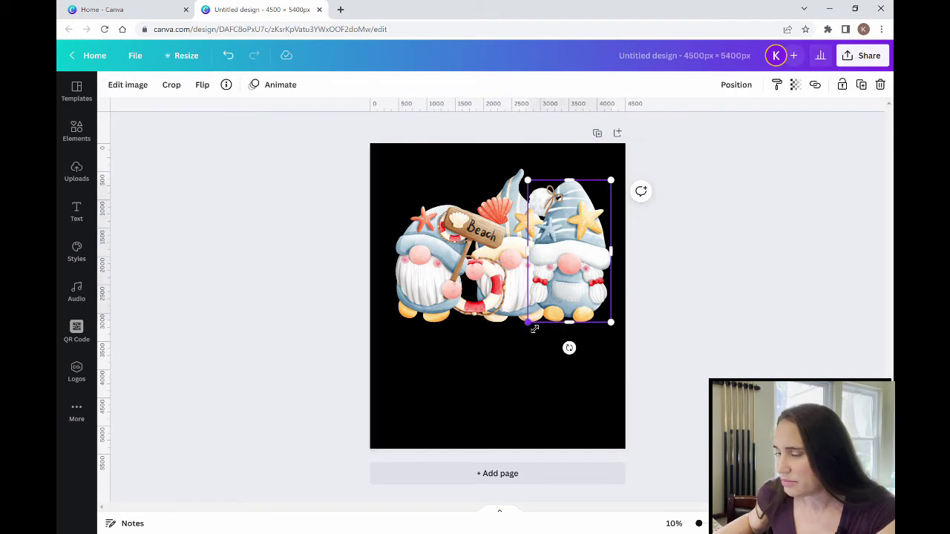
{"action": "left_click_drag", "start_coordinate": [529, 332], "coordinate": [547, 294]}
{"action": "left_click", "coordinate": [534, 320]}
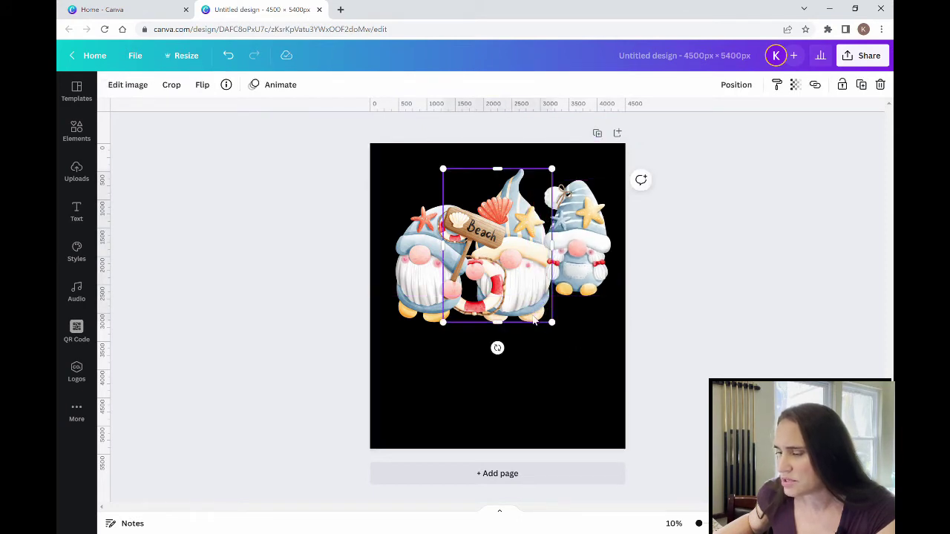
{"action": "left_click_drag", "start_coordinate": [560, 331], "coordinate": [537, 302]}
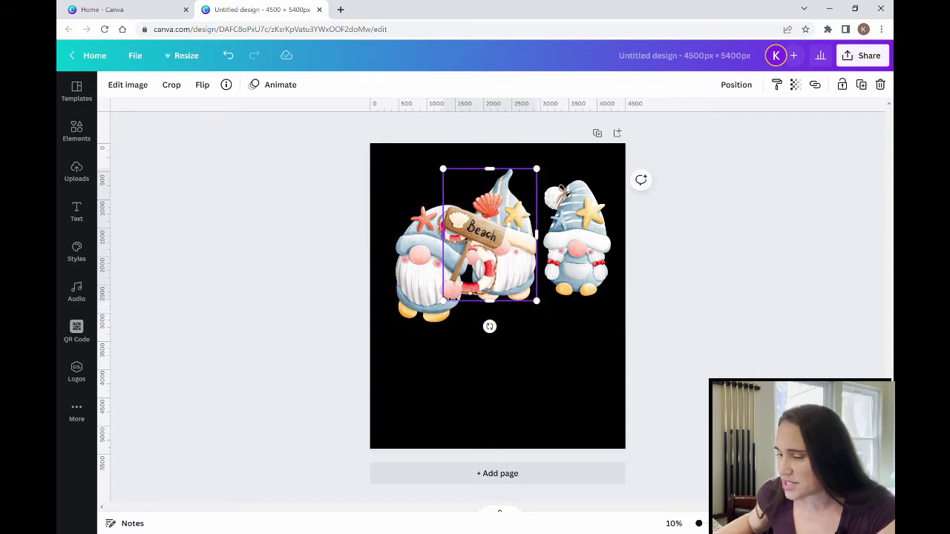
{"action": "left_click", "coordinate": [427, 311]}
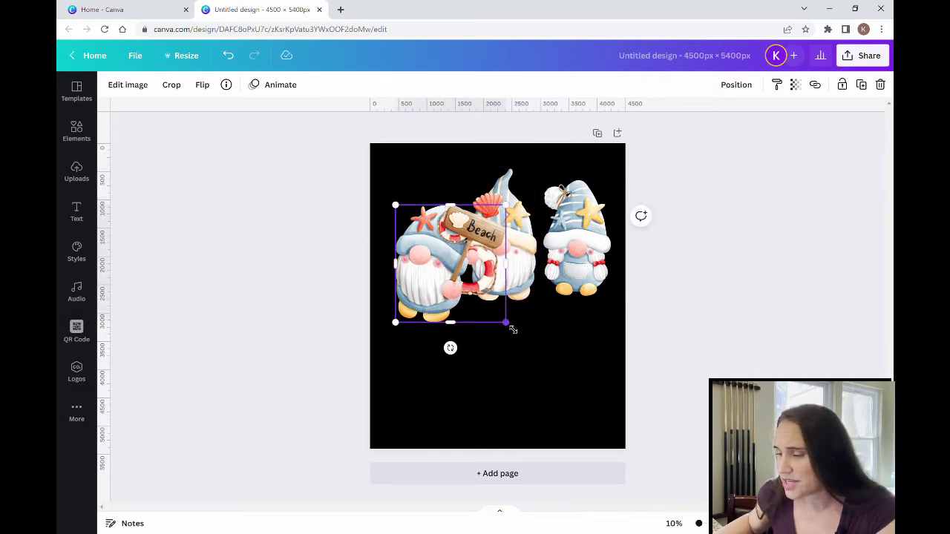
{"action": "left_click_drag", "start_coordinate": [508, 324], "coordinate": [492, 304]}
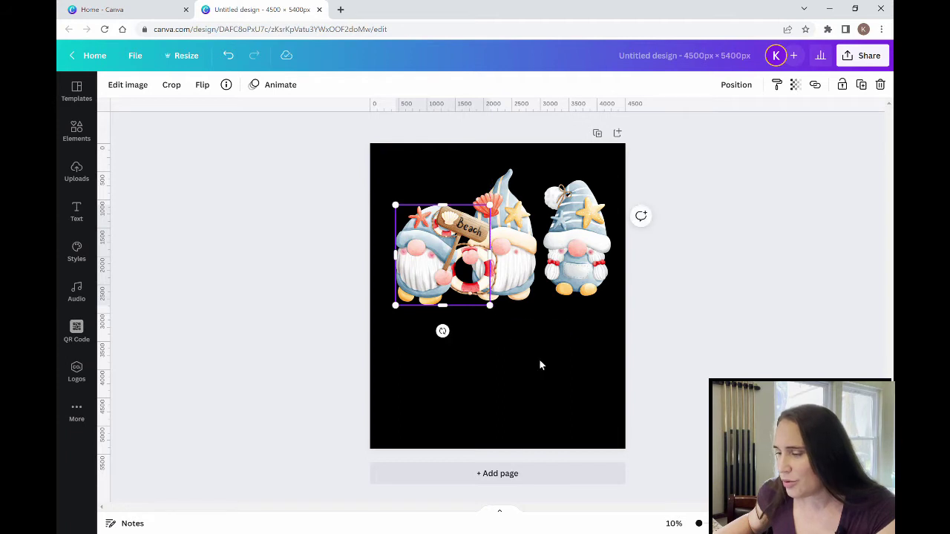
{"action": "left_click", "coordinate": [538, 359]}
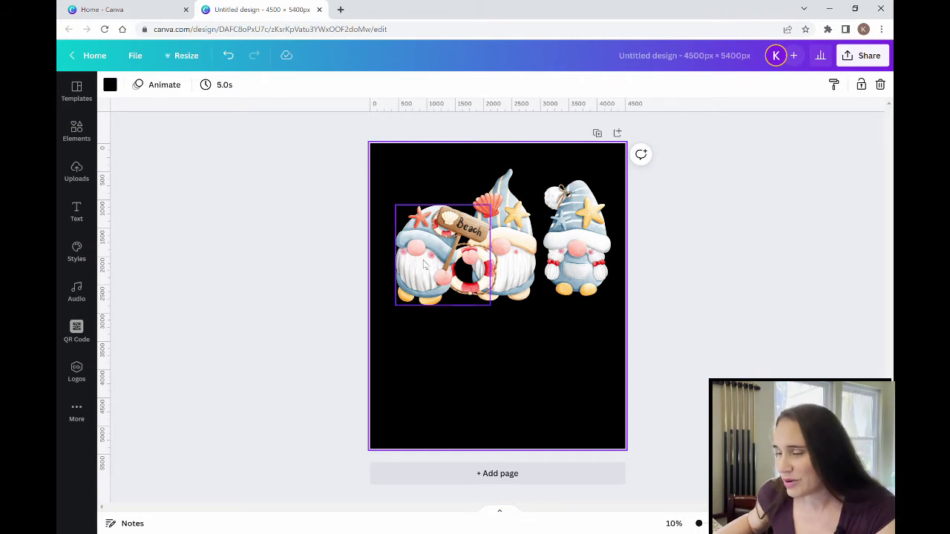
Spread the three gnomes into an evenly spaced row across the page with their feet on the same baseline.
{"action": "left_click_drag", "start_coordinate": [422, 273], "coordinate": [415, 268]}
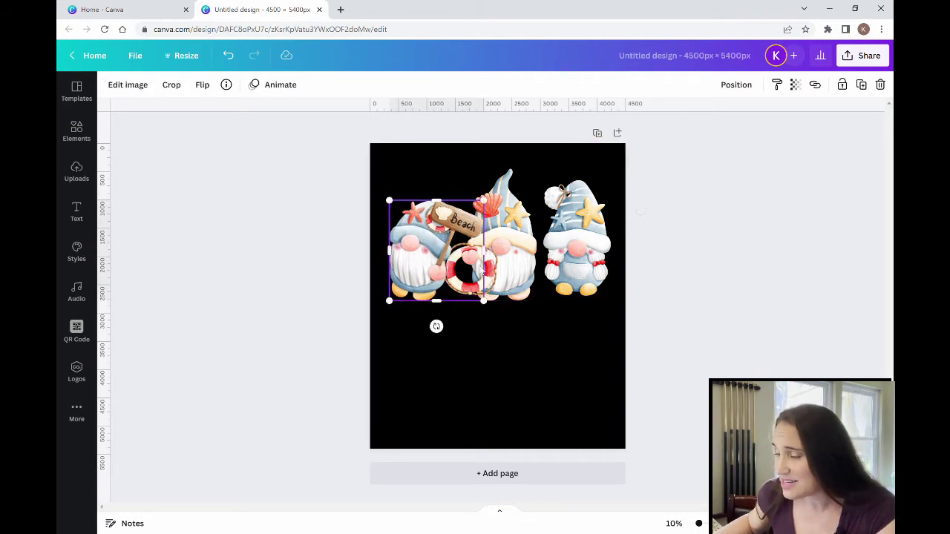
{"action": "left_click_drag", "start_coordinate": [516, 294], "coordinate": [529, 297]}
{"action": "left_click", "coordinate": [548, 403]}
{"action": "left_click_drag", "start_coordinate": [585, 278], "coordinate": [591, 296]}
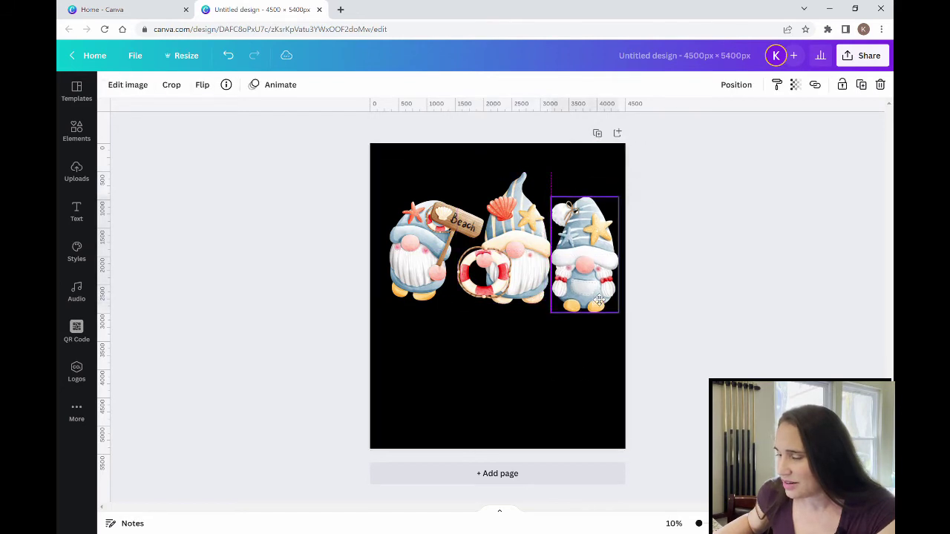
{"action": "left_click_drag", "start_coordinate": [526, 281], "coordinate": [520, 296]}
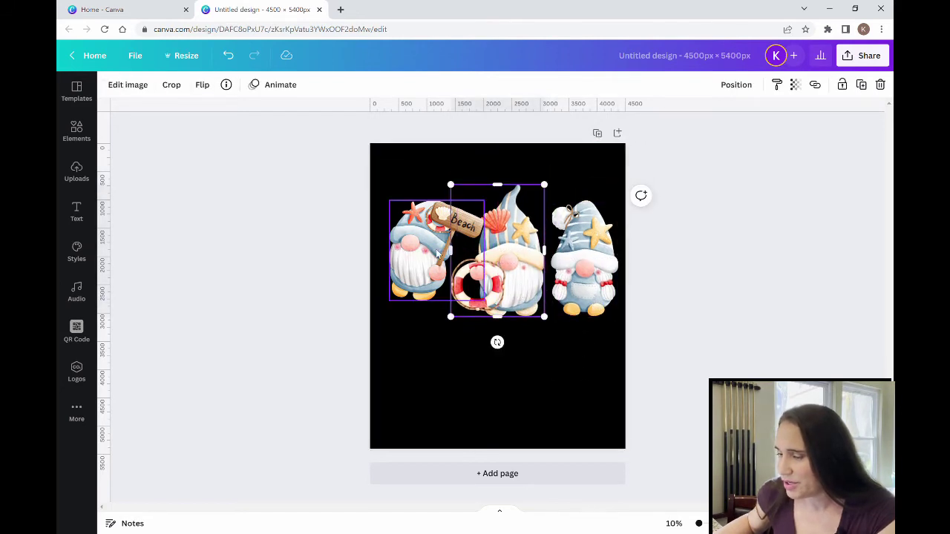
{"action": "left_click_drag", "start_coordinate": [417, 264], "coordinate": [417, 279]}
{"action": "left_click", "coordinate": [582, 291]}
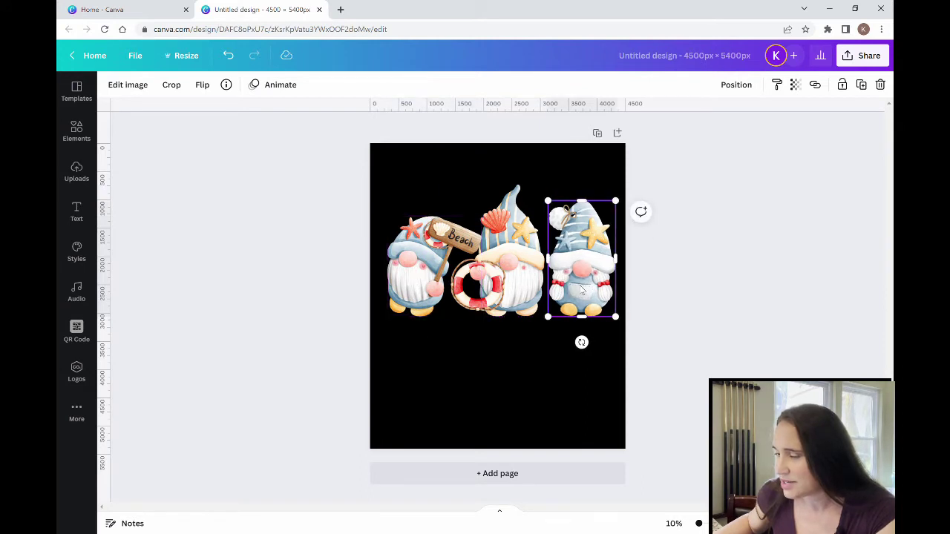
Add a text box reading "CHILLIN'" to the page.
{"action": "left_click", "coordinate": [536, 383]}
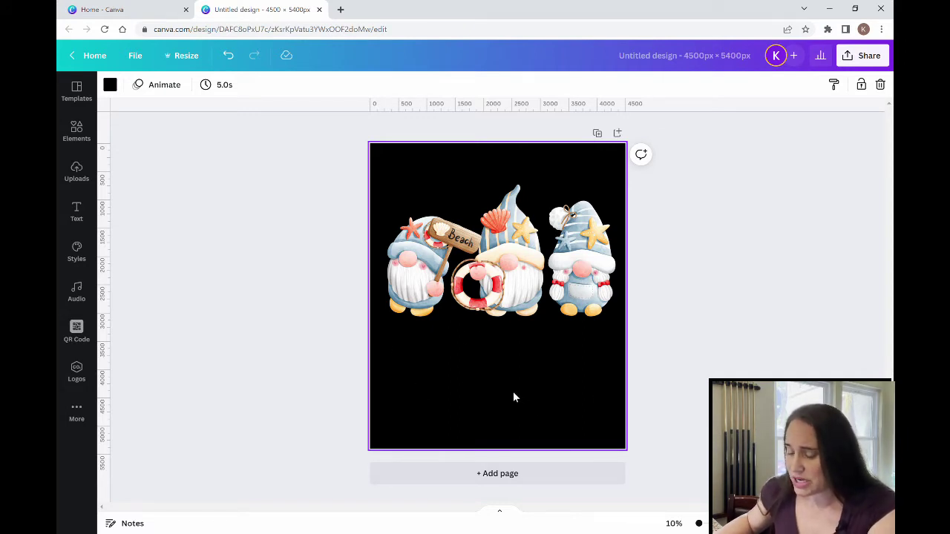
{"action": "key", "text": "t"}
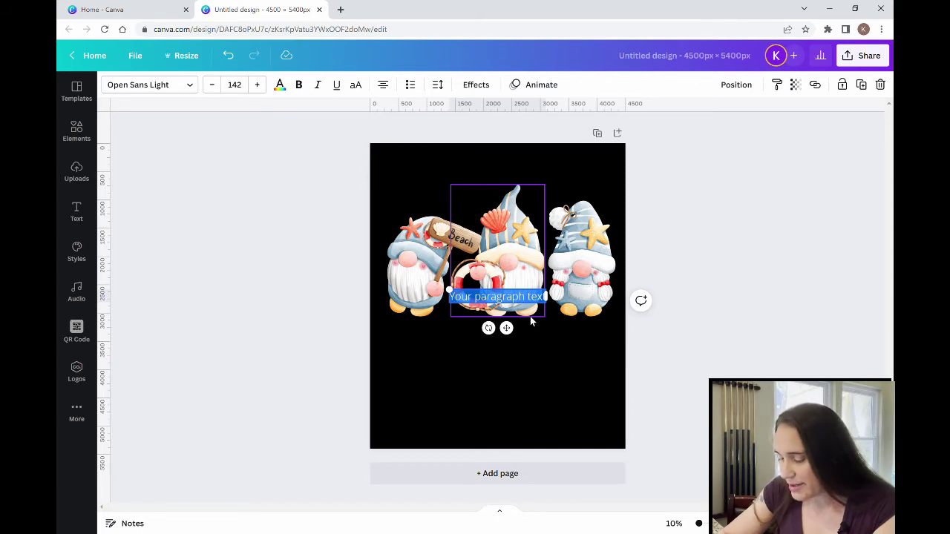
{"action": "type", "text": "CHILLIN"}
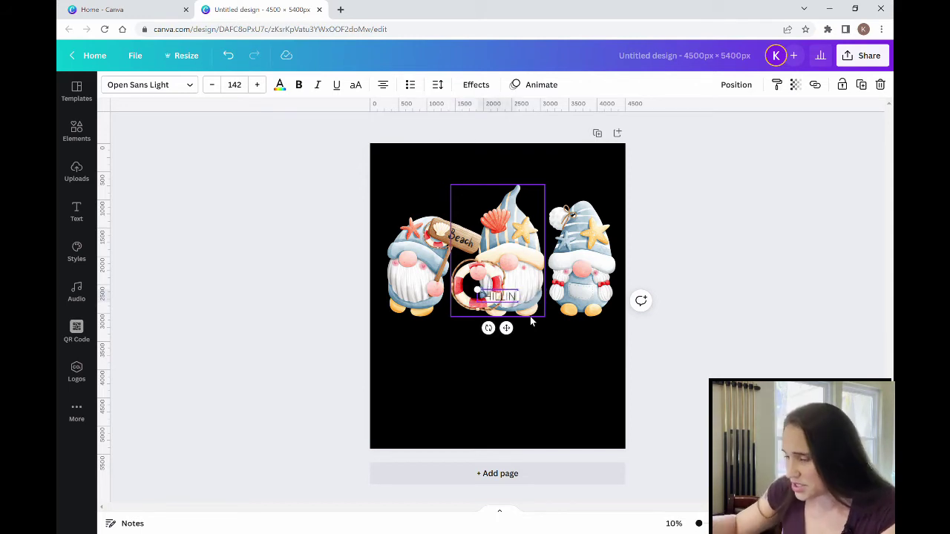
{"action": "left_click", "coordinate": [281, 84]}
{"action": "left_click", "coordinate": [483, 440]}
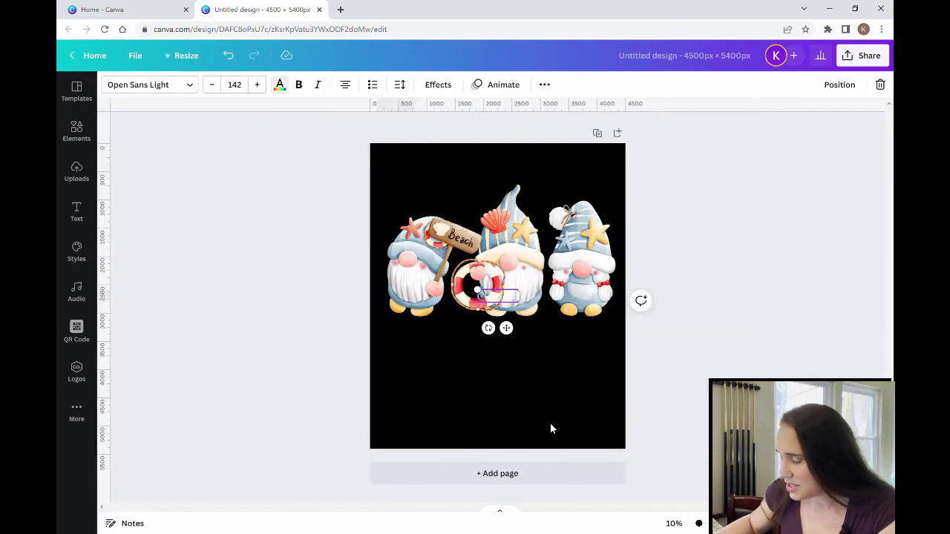
Move the "CHILLIN'" text off the middle gnome to the space above the row of gnomes.
{"action": "left_click", "coordinate": [506, 299]}
{"action": "left_click", "coordinate": [505, 291]}
{"action": "left_click", "coordinate": [507, 397]}
{"action": "left_click", "coordinate": [496, 297]}
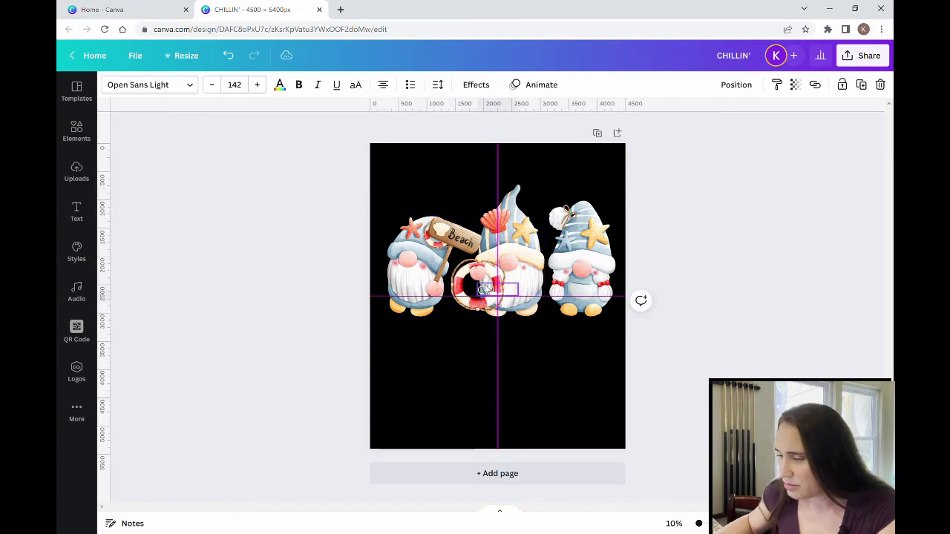
{"action": "left_click", "coordinate": [494, 284]}
{"action": "key", "text": "Escape"}
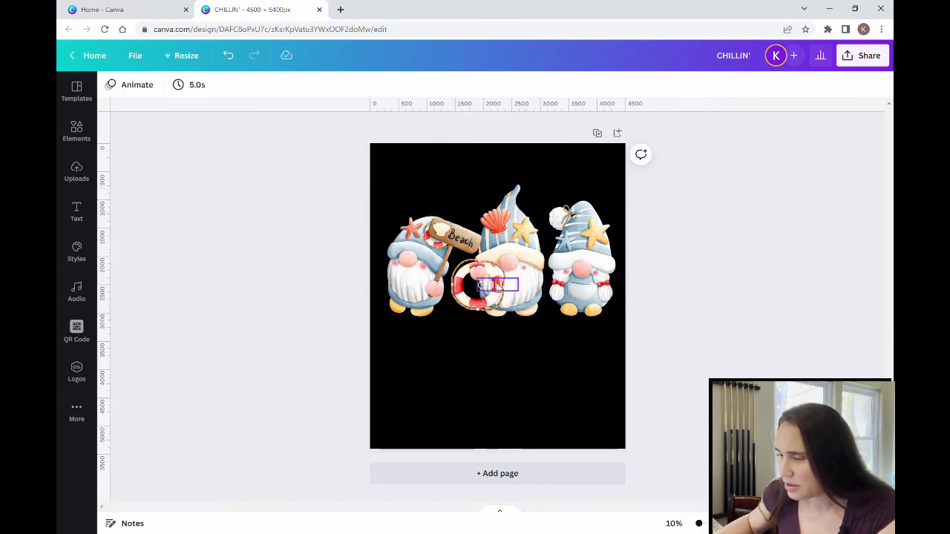
{"action": "left_click_drag", "start_coordinate": [479, 290], "coordinate": [480, 170]}
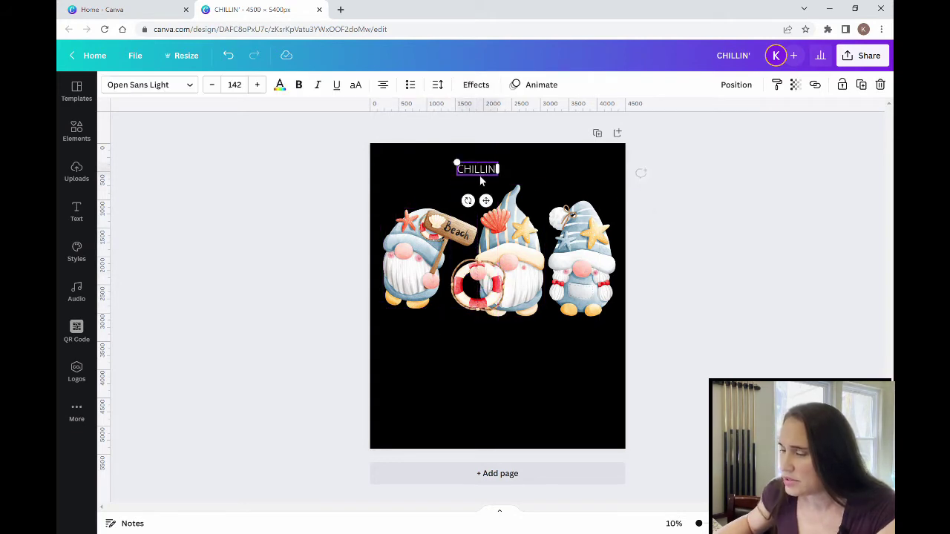
Nudge the "Beach" sign gnome and the braided gnome slightly outward, and enlarge the "CHILLIN'" text to size 352.
{"action": "double_click", "coordinate": [417, 261]}
{"action": "left_click", "coordinate": [519, 408]}
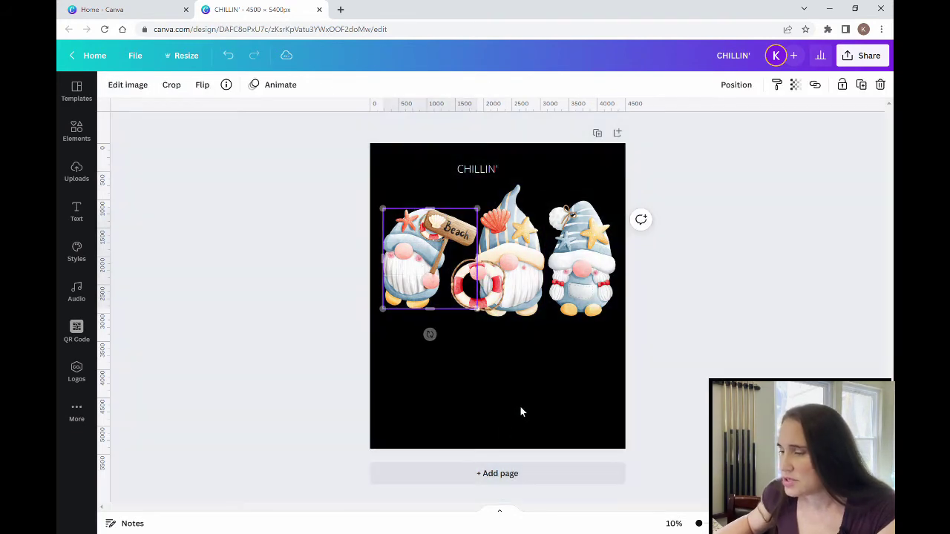
{"action": "left_click", "coordinate": [486, 171]}
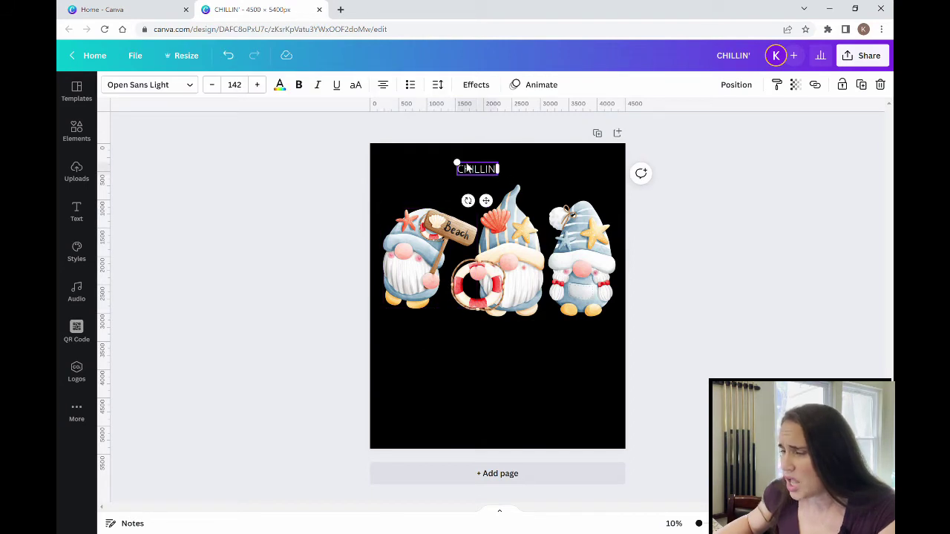
{"action": "left_click_drag", "start_coordinate": [458, 165], "coordinate": [397, 144]}
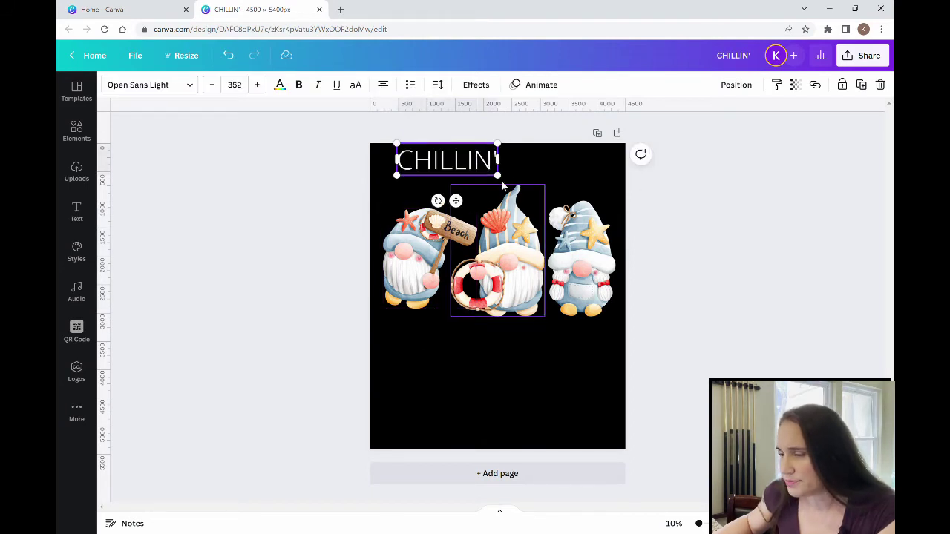
{"action": "left_click", "coordinate": [579, 245]}
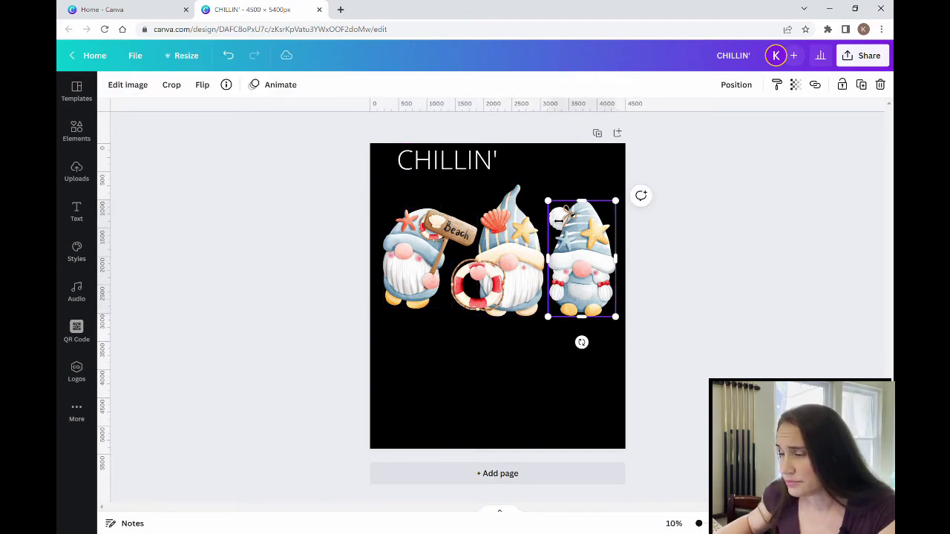
Try a larger "CHILLIN'" text and a different width for the seashell-hatted gnome, and undo both changes.
{"action": "left_click", "coordinate": [482, 167]}
{"action": "left_click", "coordinate": [503, 192]}
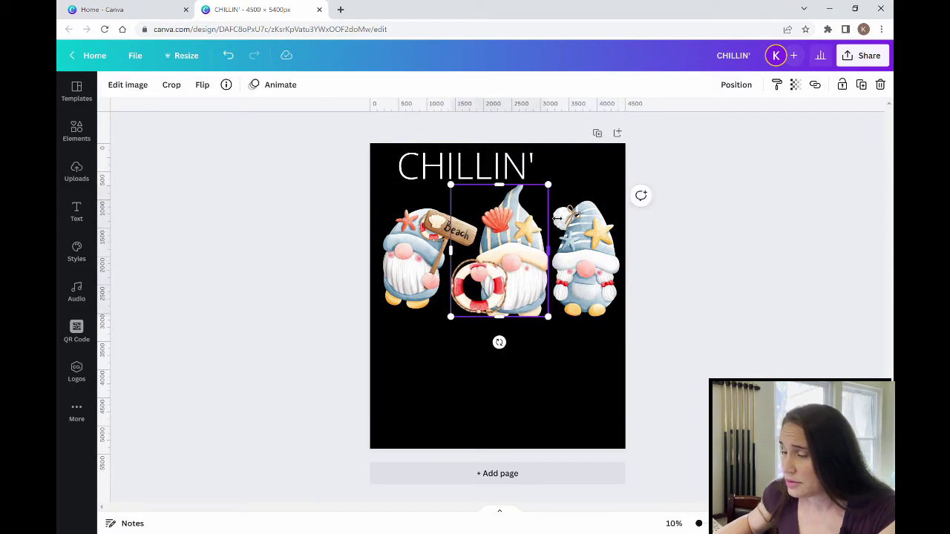
{"action": "left_click_drag", "start_coordinate": [556, 219], "coordinate": [551, 219]}
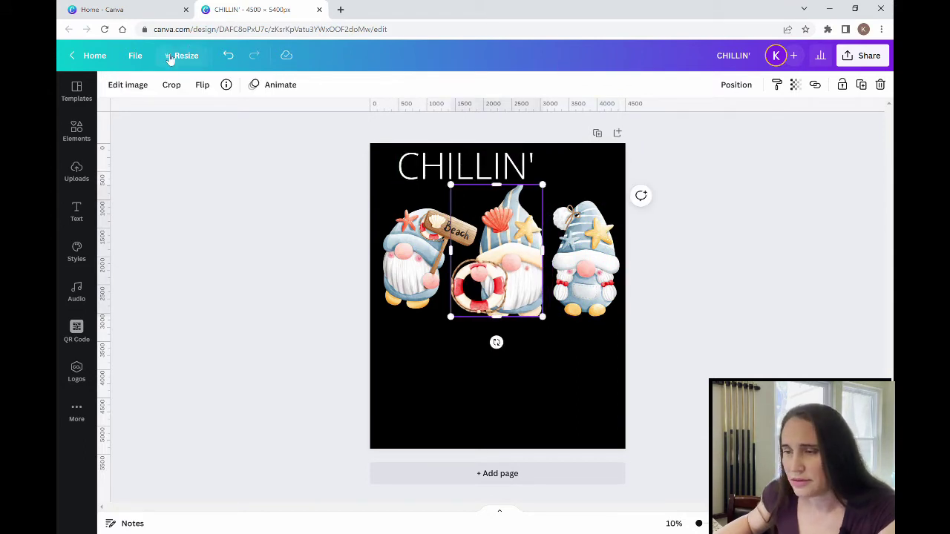
{"action": "left_click", "coordinate": [234, 57]}
{"action": "left_click", "coordinate": [235, 57]}
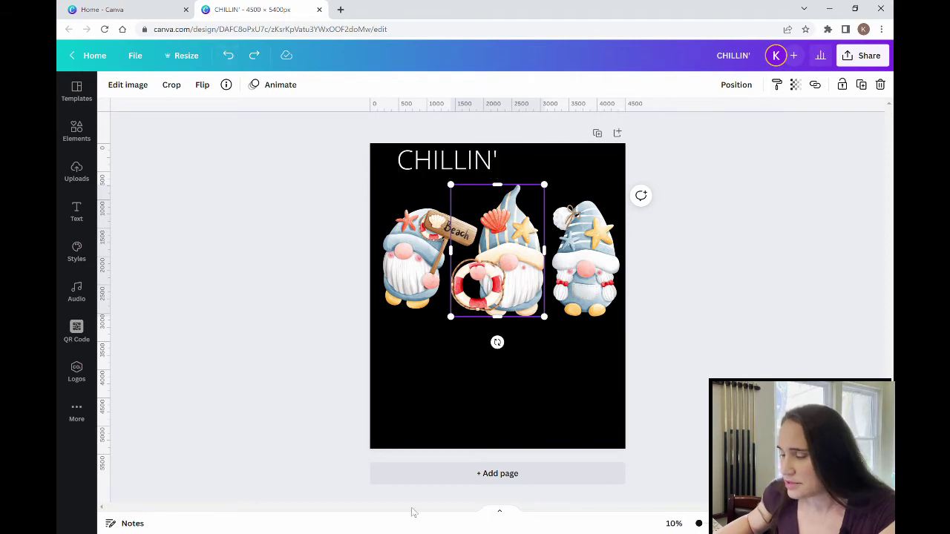
Add a second text box with the words "wITH mY" and place it below the gnomes.
{"action": "left_click", "coordinate": [534, 434]}
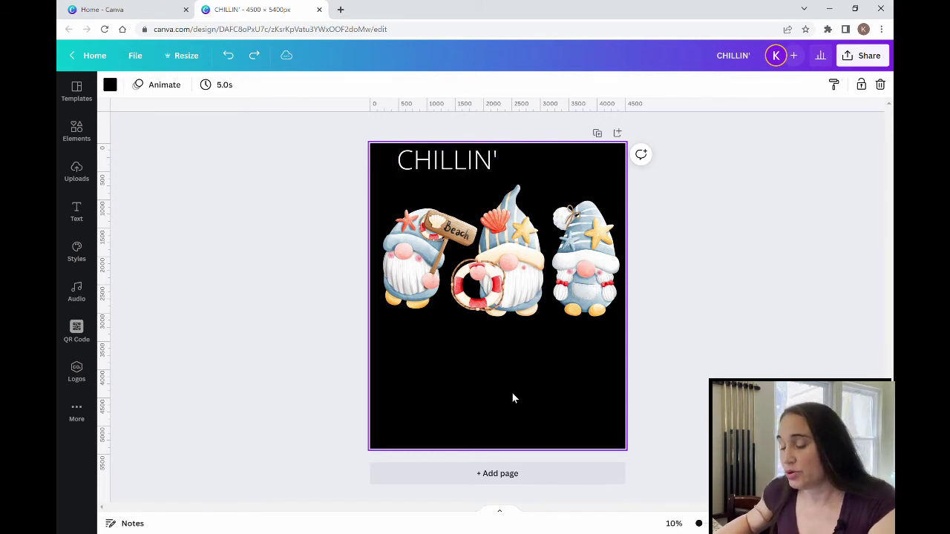
{"action": "key", "text": "t"}
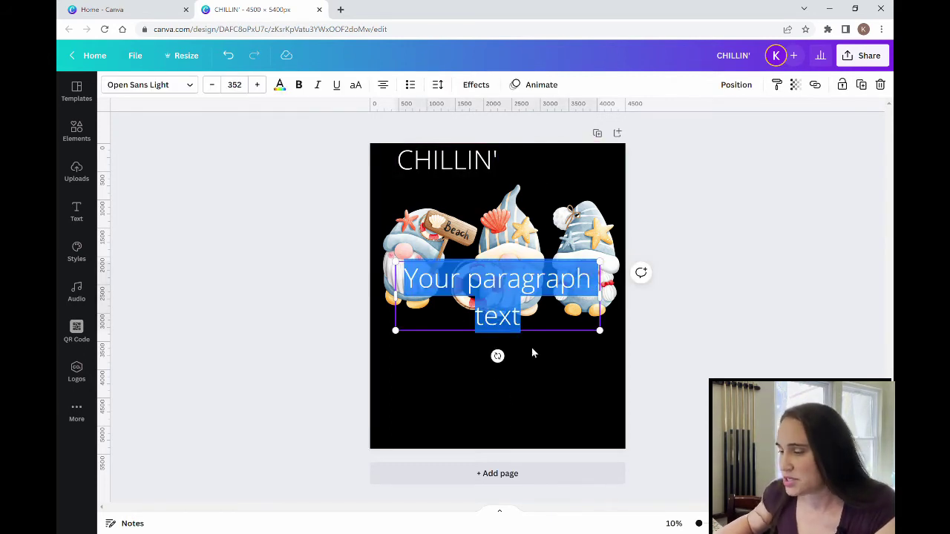
{"action": "key", "text": "BackSpace"}
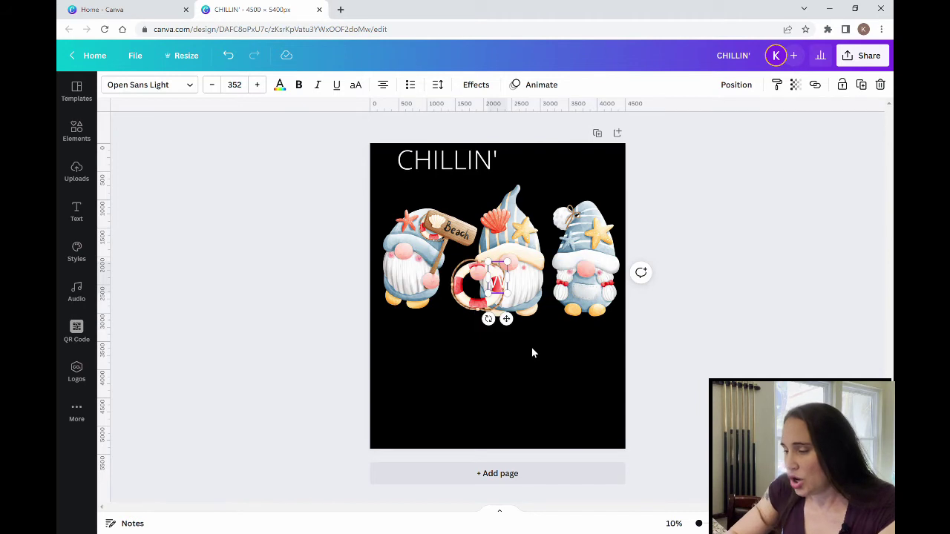
{"action": "type", "text": "WITH"}
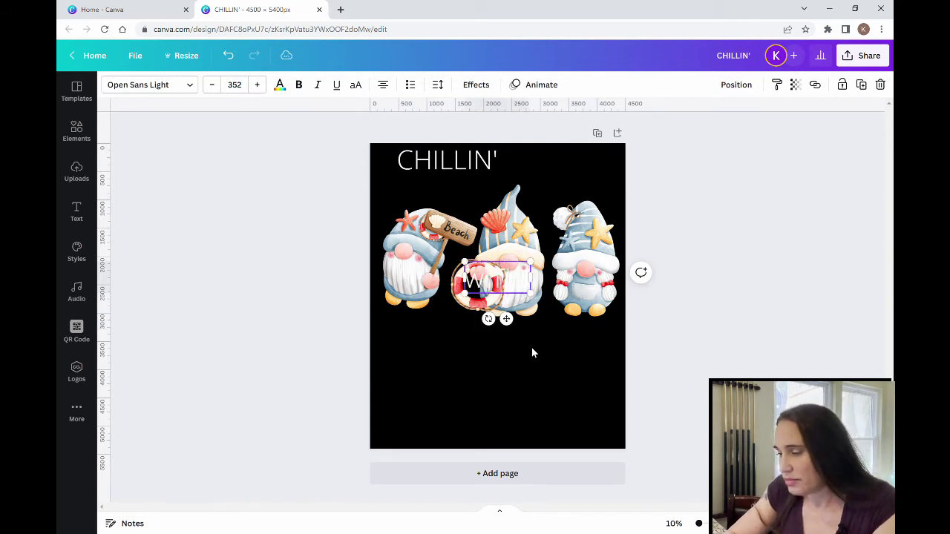
{"action": "left_click", "coordinate": [532, 355]}
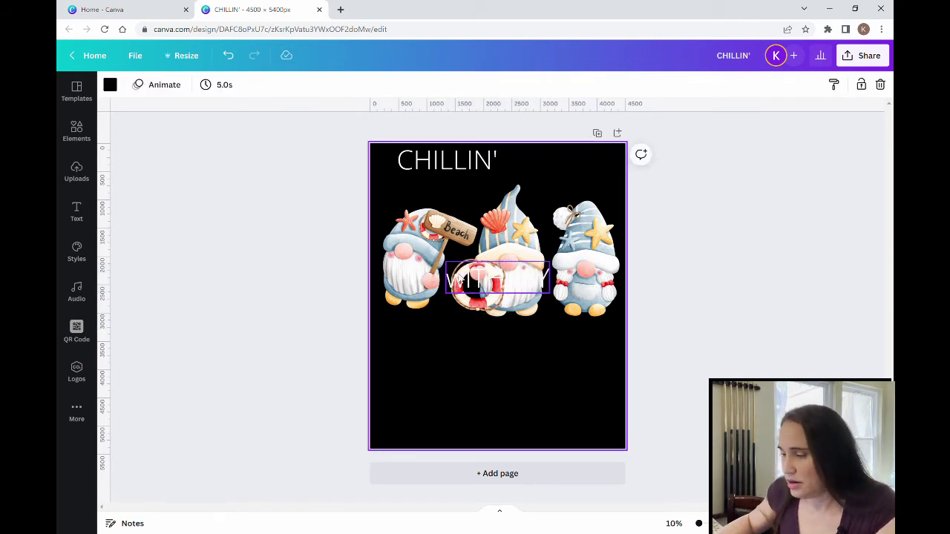
{"action": "left_click_drag", "start_coordinate": [473, 284], "coordinate": [476, 360]}
{"action": "left_click", "coordinate": [447, 365]}
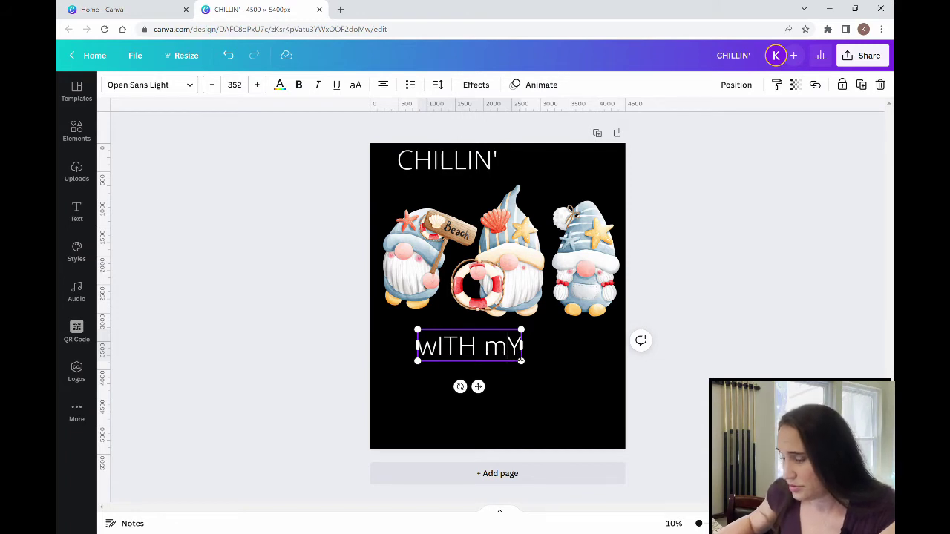
Replace the text below the gnomes with "With My".
{"action": "key", "text": "End"}
{"action": "key", "text": "shift+Left"}
{"action": "key", "text": "BackSpace"}
{"action": "key", "text": "BackSpace"}
{"action": "key", "text": "BackSpace"}
{"action": "key", "text": "BackSpace"}
{"action": "key", "text": "BackSpace"}
{"action": "key", "text": "BackSpace"}
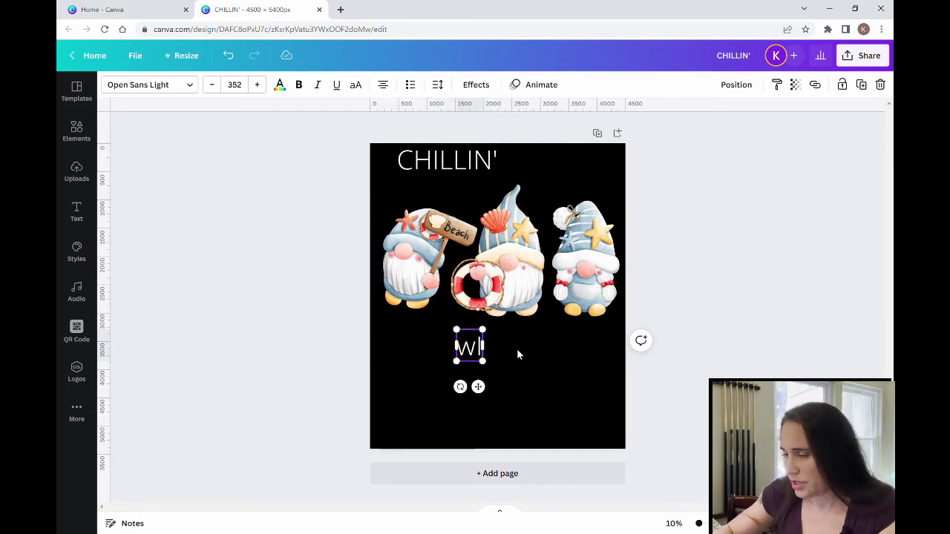
{"action": "key", "text": "BackSpace"}
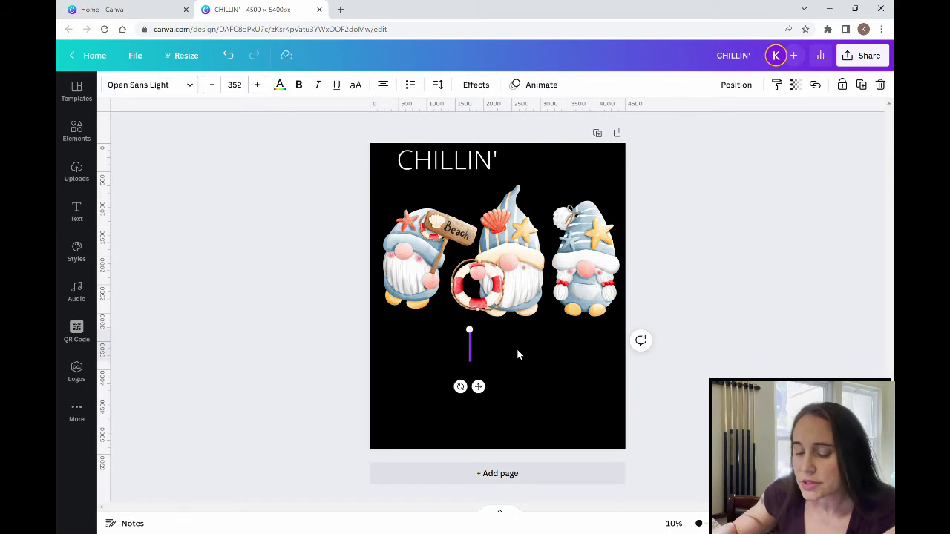
{"action": "type", "text": "Wi"}
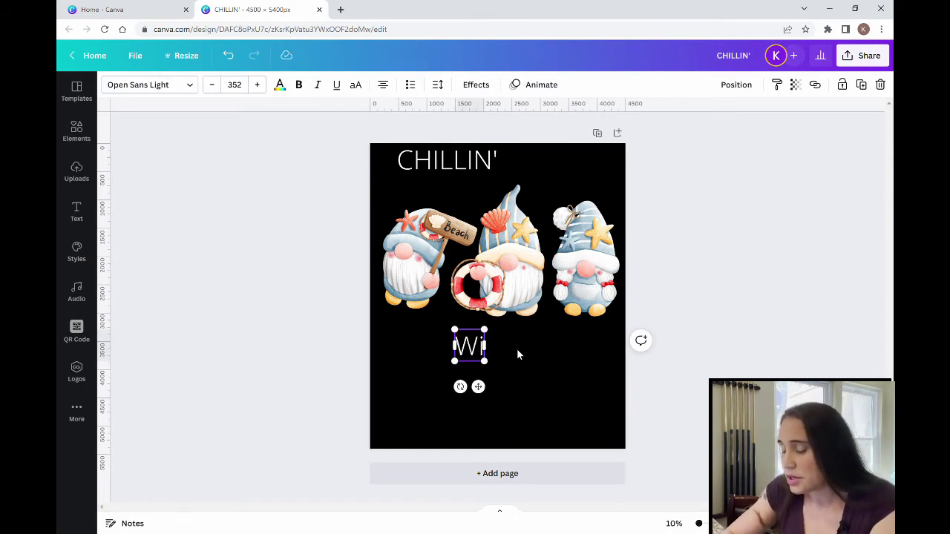
{"action": "type", "text": "th My"}
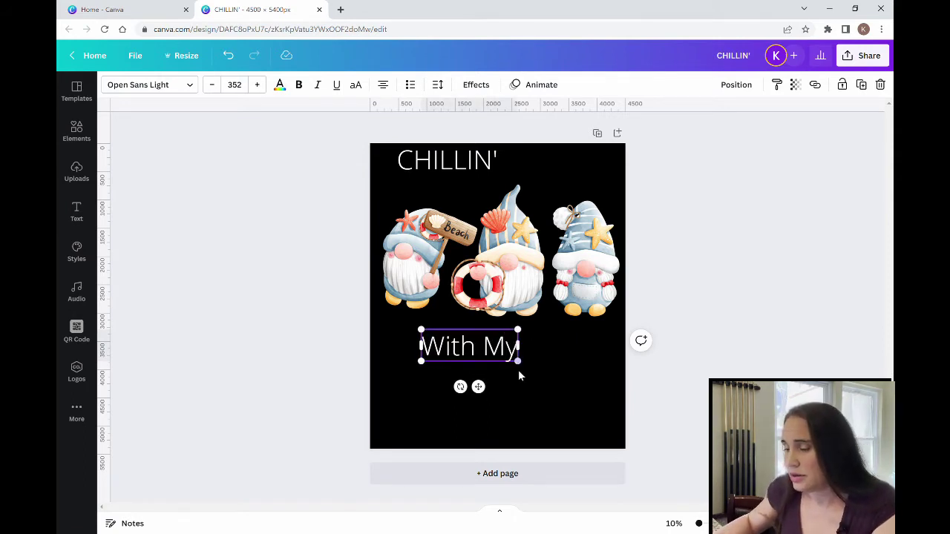
{"action": "left_click", "coordinate": [549, 377]}
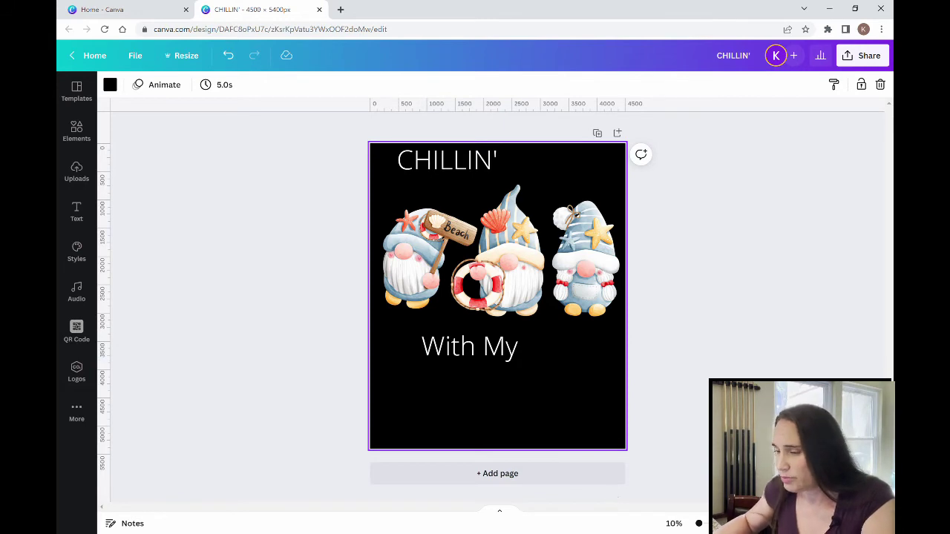
Add a third text box reading "Gnomies" and place it directly beneath "With My".
{"action": "key", "text": "t"}
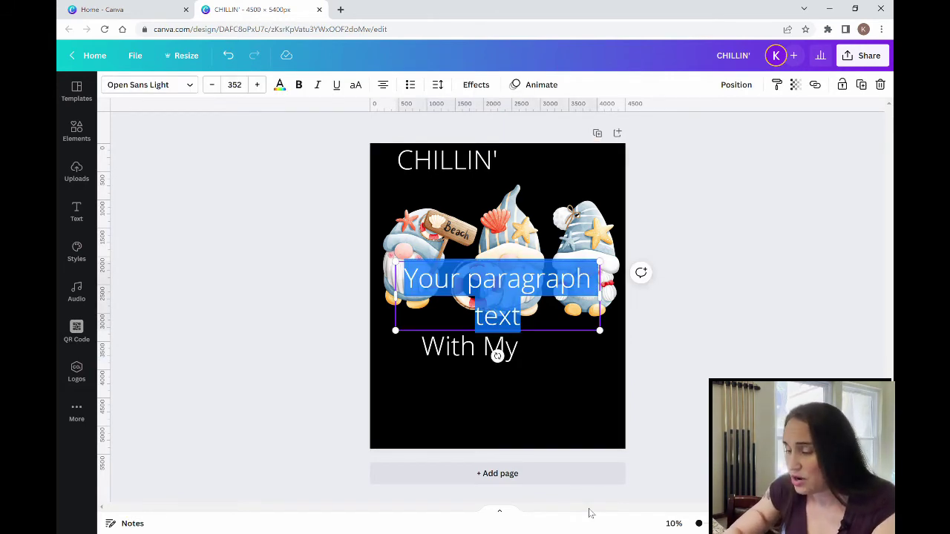
{"action": "key", "text": "BackSpace"}
{"action": "type", "text": "Gnomes"}
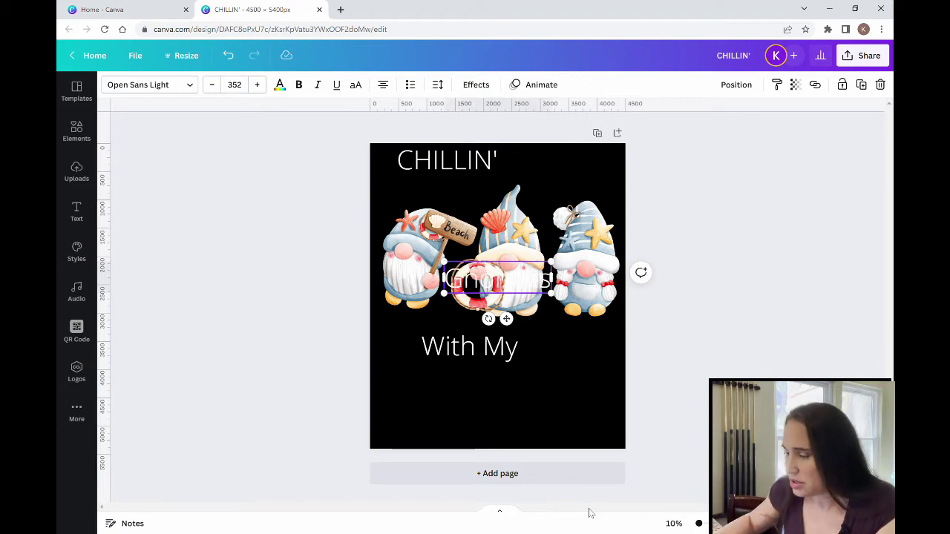
{"action": "left_click", "coordinate": [566, 408]}
{"action": "left_click_drag", "start_coordinate": [505, 295], "coordinate": [464, 384]}
{"action": "left_click", "coordinate": [469, 409]}
{"action": "left_click", "coordinate": [567, 396]}
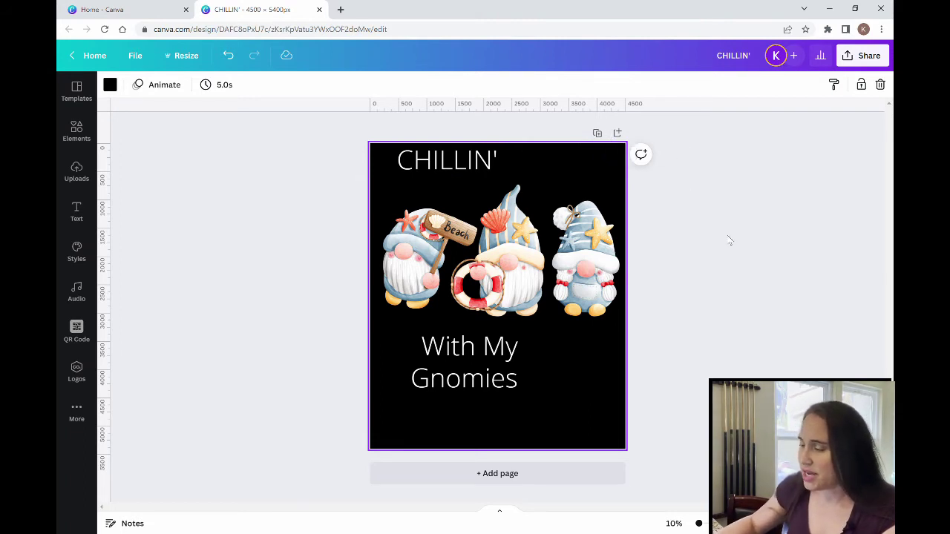
Search the fonts for "Display" and try Klemer Display and Playfair Display Black on the "CHILLIN'" text.
{"action": "left_click", "coordinate": [458, 157]}
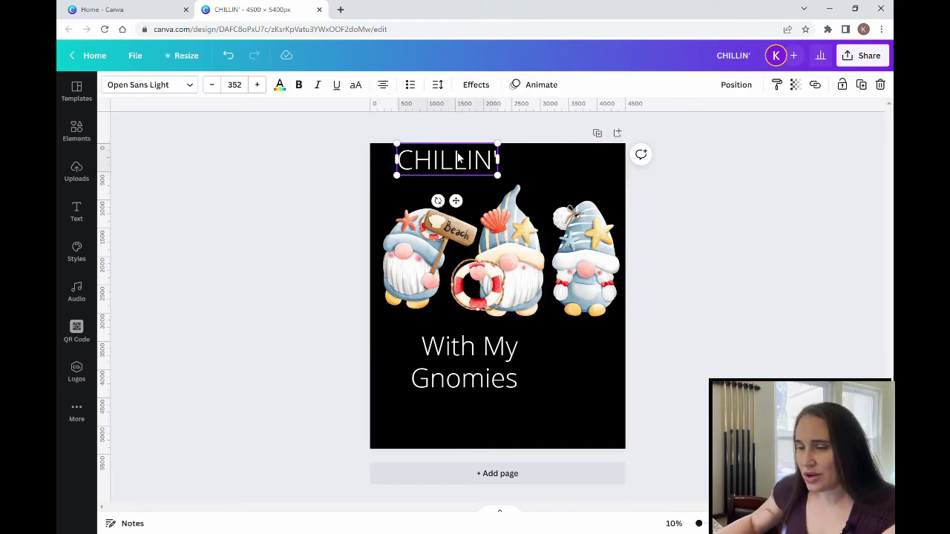
{"action": "left_click", "coordinate": [146, 85]}
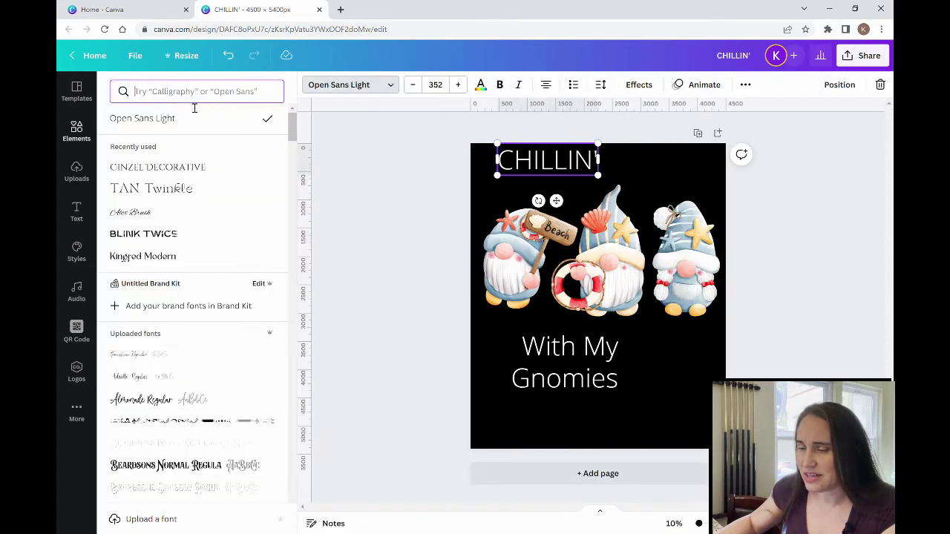
{"action": "left_click", "coordinate": [178, 93]}
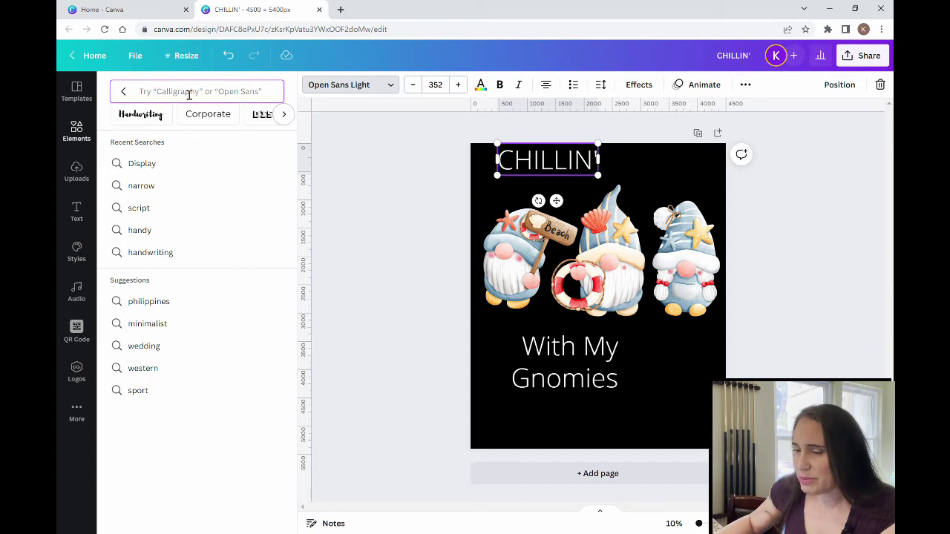
{"action": "type", "text": "Display"}
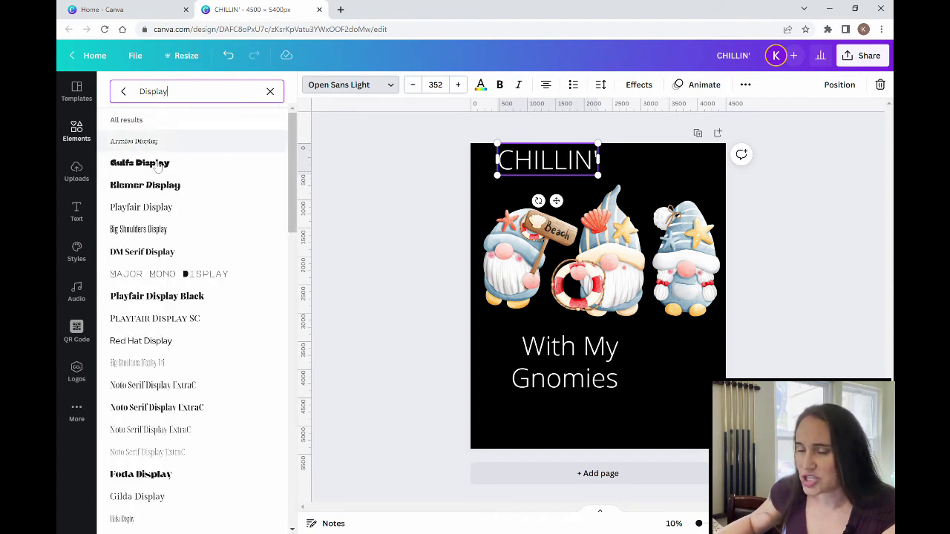
{"action": "left_click", "coordinate": [180, 190]}
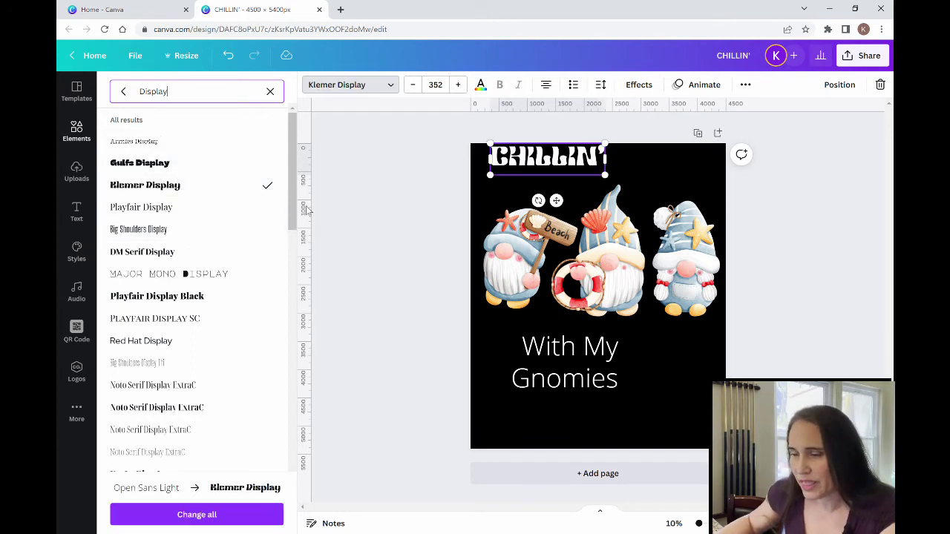
{"action": "left_click", "coordinate": [188, 297]}
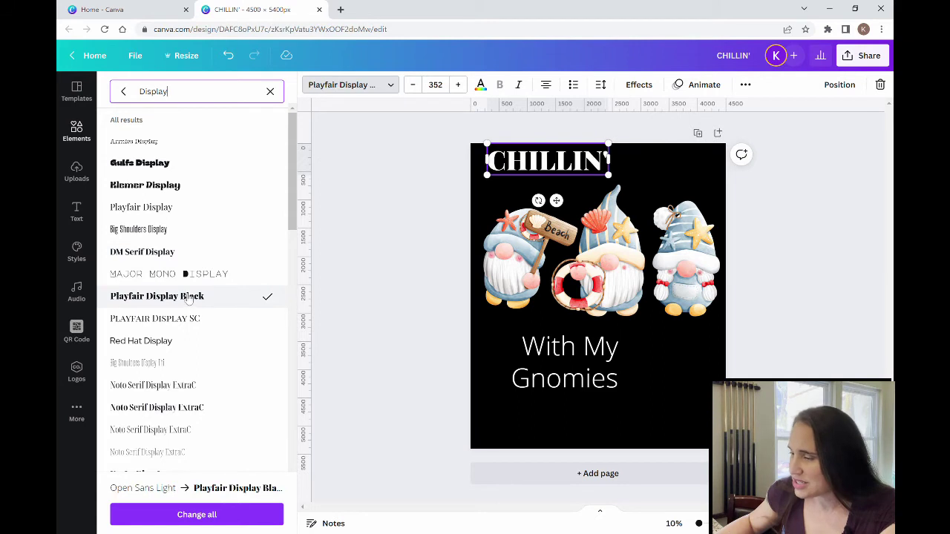
Try the Foda Display, Lemonade Display, Kompot Display and Kitsch Display Black fonts on the "CHILLIN'" text.
{"action": "scroll", "coordinate": [199, 288], "scroll_direction": "down", "scroll_amount": 3}
{"action": "left_click", "coordinate": [173, 308]}
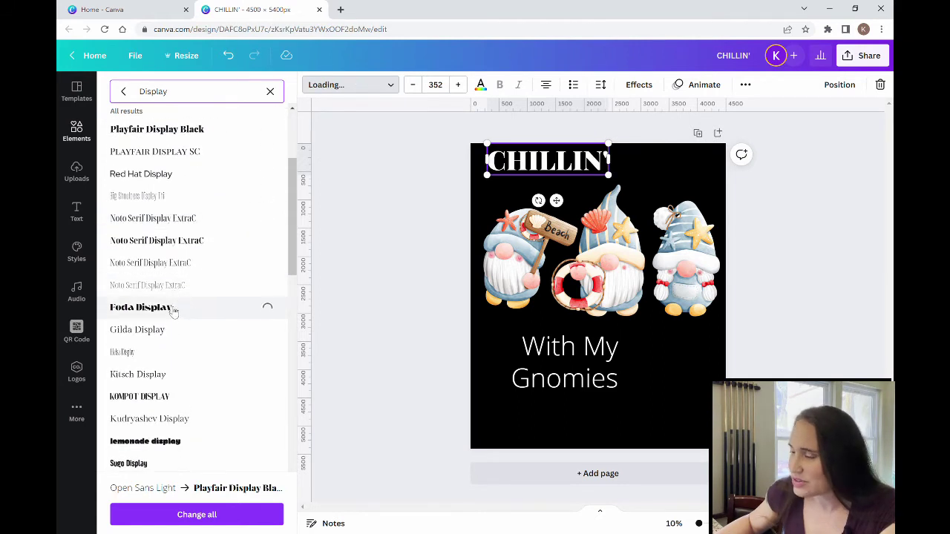
{"action": "scroll", "coordinate": [210, 250], "scroll_direction": "down", "scroll_amount": 2}
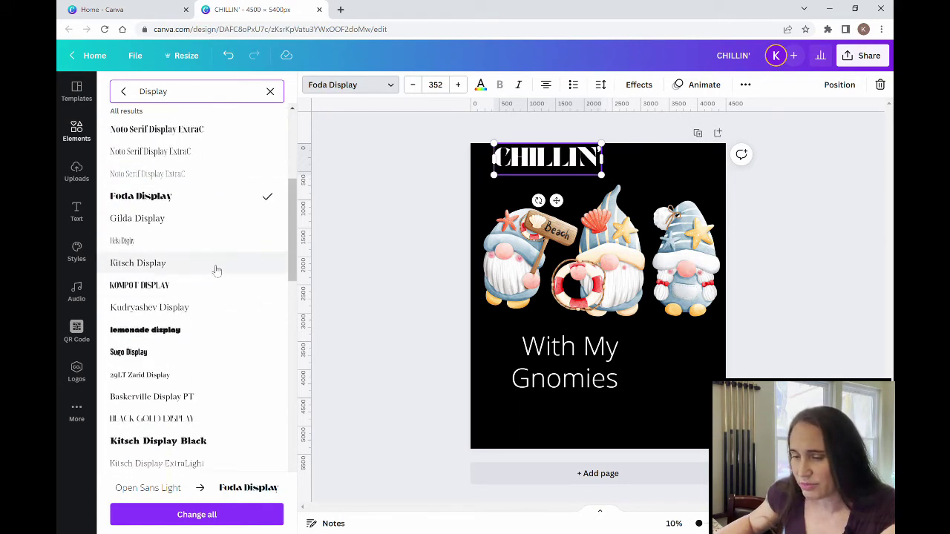
{"action": "left_click", "coordinate": [191, 339]}
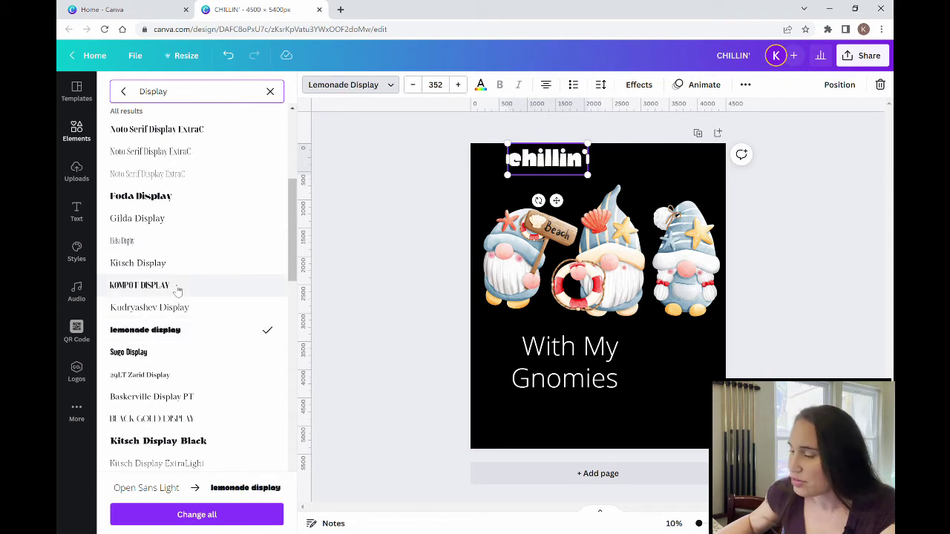
{"action": "left_click", "coordinate": [178, 287]}
{"action": "scroll", "coordinate": [180, 319], "scroll_direction": "down", "scroll_amount": 2}
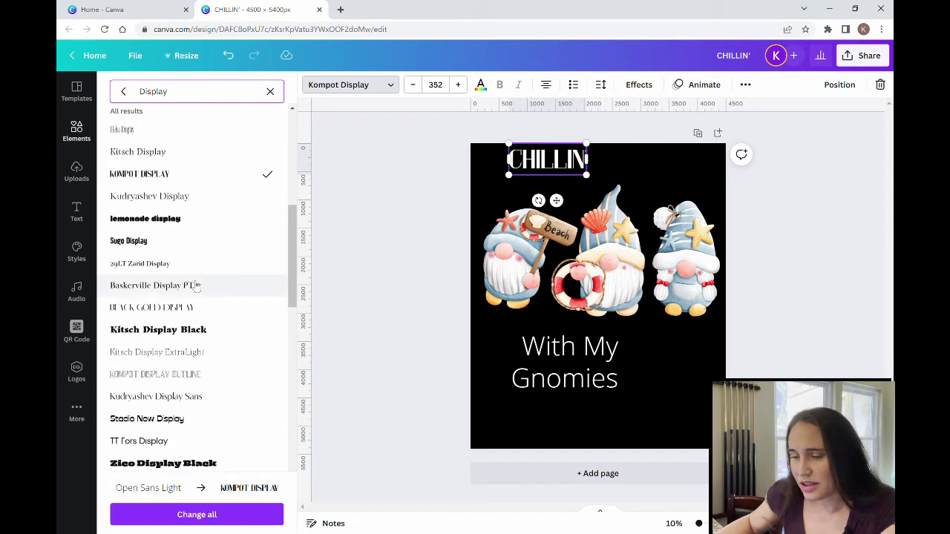
{"action": "left_click", "coordinate": [185, 334]}
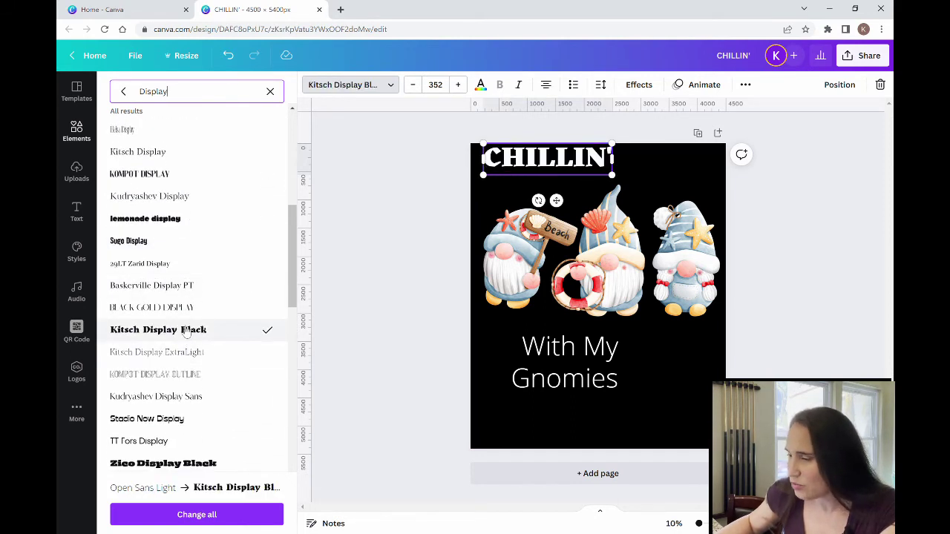
Try the Barbra font on "CHILLIN'" and look through more of the display fonts for alternatives.
{"action": "scroll", "coordinate": [210, 326], "scroll_direction": "down", "scroll_amount": 6}
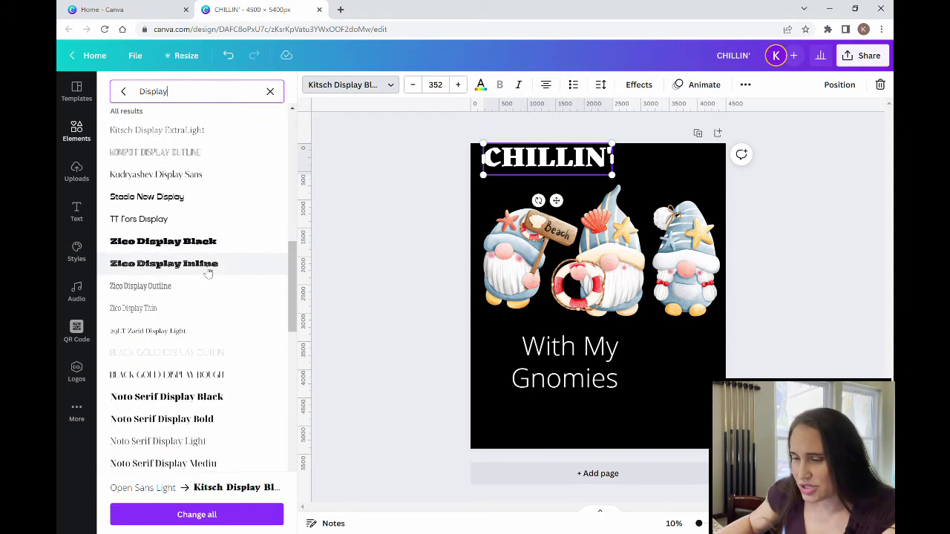
{"action": "left_click", "coordinate": [169, 401]}
{"action": "scroll", "coordinate": [214, 322], "scroll_direction": "down", "scroll_amount": 3}
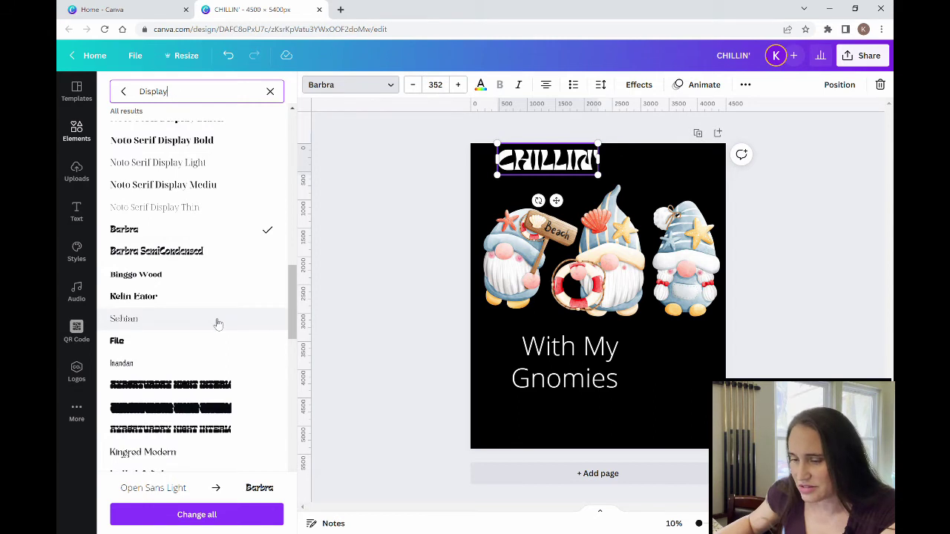
{"action": "scroll", "coordinate": [218, 324], "scroll_direction": "down", "scroll_amount": 3}
{"action": "scroll", "coordinate": [217, 323], "scroll_direction": "down", "scroll_amount": 3}
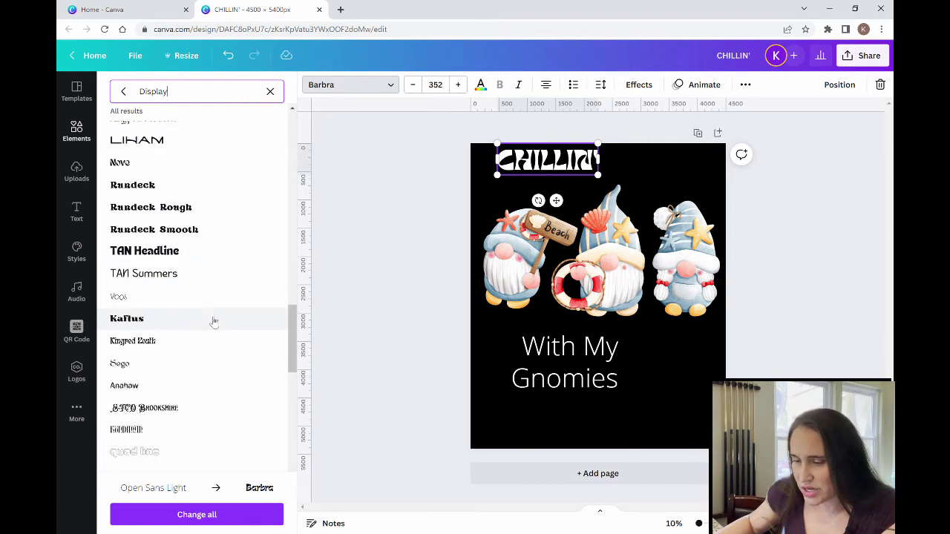
{"action": "scroll", "coordinate": [193, 268], "scroll_direction": "down", "scroll_amount": 5}
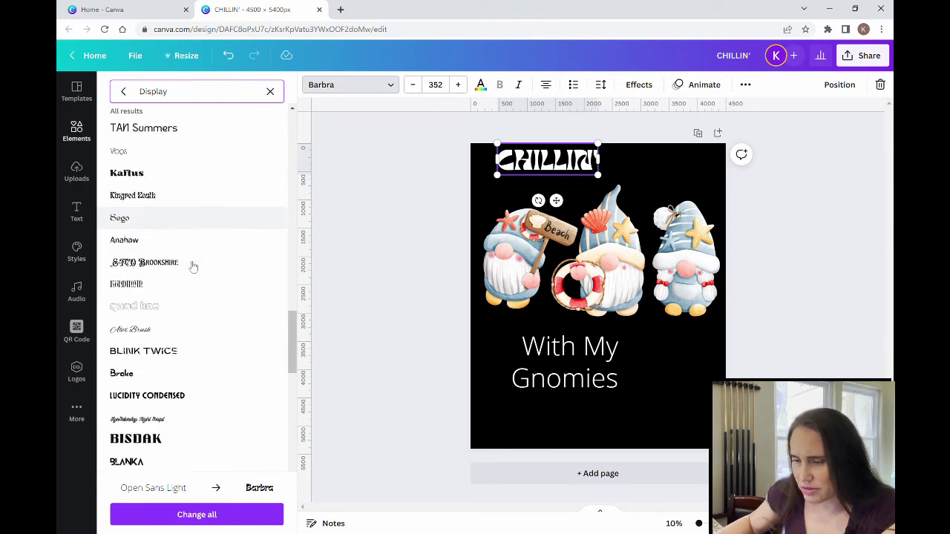
{"action": "scroll", "coordinate": [193, 268], "scroll_direction": "down", "scroll_amount": 4}
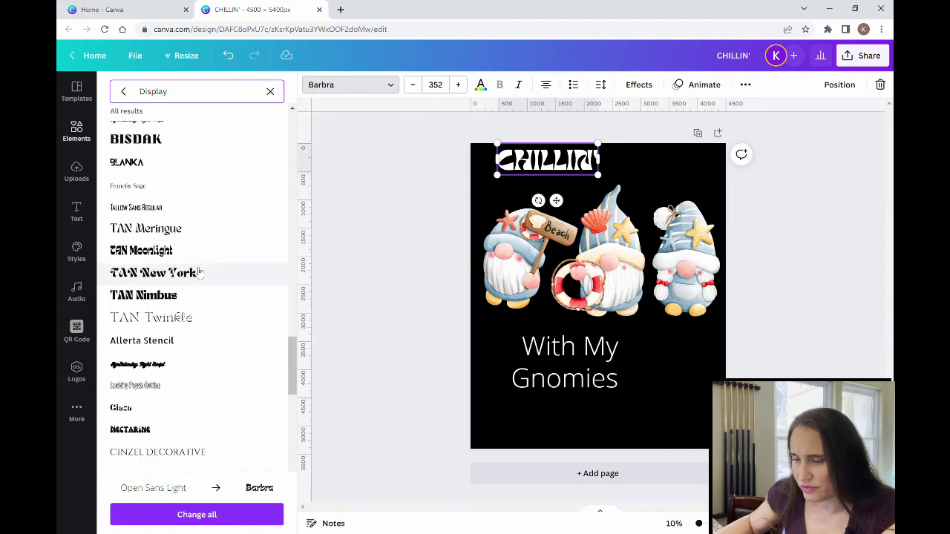
{"action": "scroll", "coordinate": [199, 273], "scroll_direction": "down", "scroll_amount": 5}
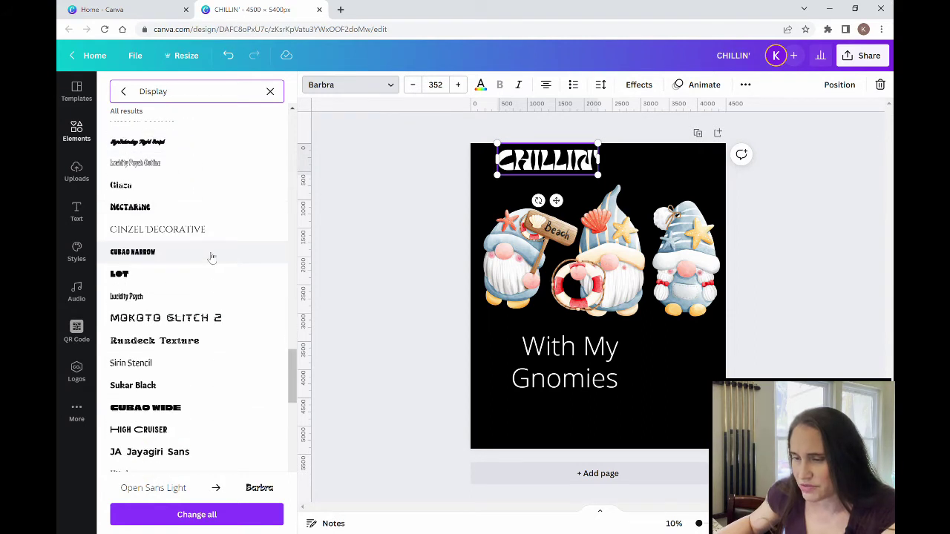
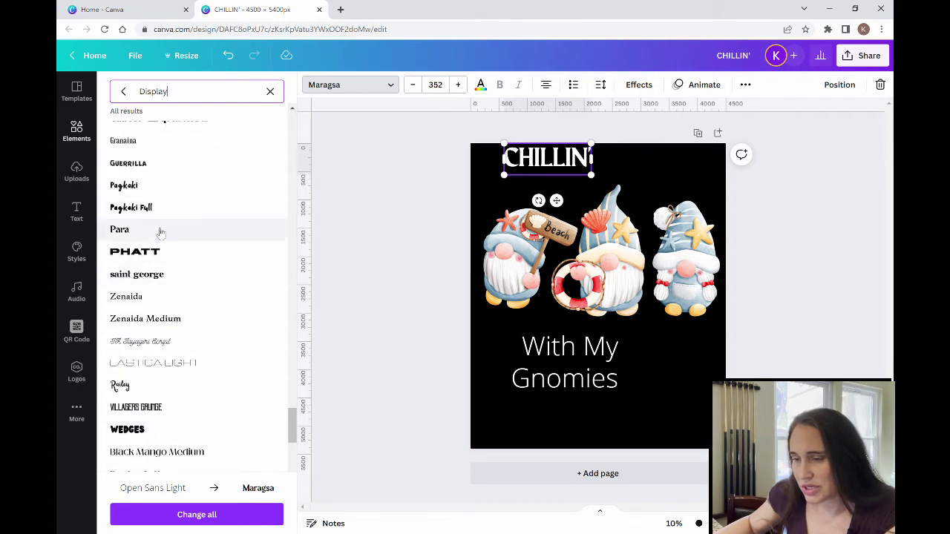
Try JA Jayagiri Sans Rough and a Canter Shadow variant as the font for "CHILLIN'".
{"action": "scroll", "coordinate": [208, 375], "scroll_direction": "down", "scroll_amount": 2}
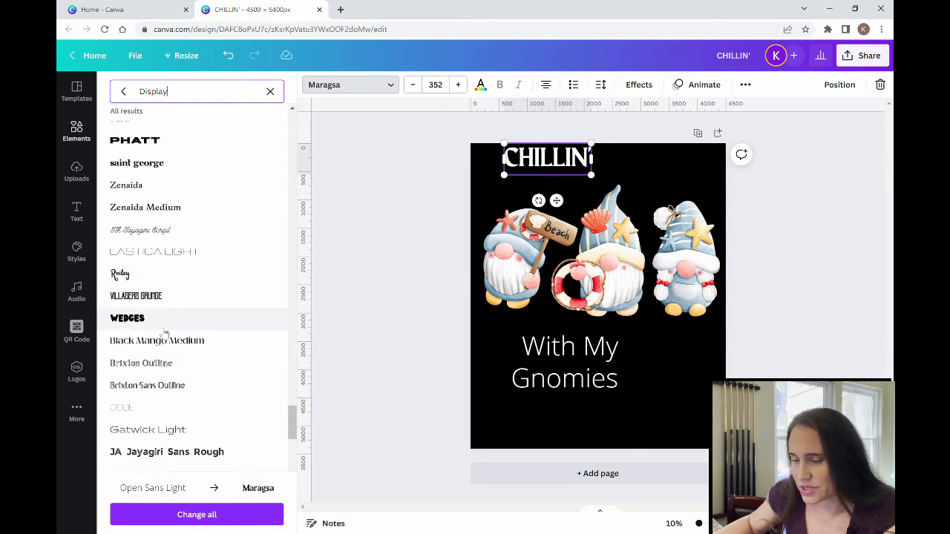
{"action": "scroll", "coordinate": [253, 285], "scroll_direction": "down", "scroll_amount": 2}
{"action": "scroll", "coordinate": [254, 292], "scroll_direction": "down", "scroll_amount": 1}
{"action": "left_click", "coordinate": [241, 285]}
{"action": "scroll", "coordinate": [241, 273], "scroll_direction": "down", "scroll_amount": 3}
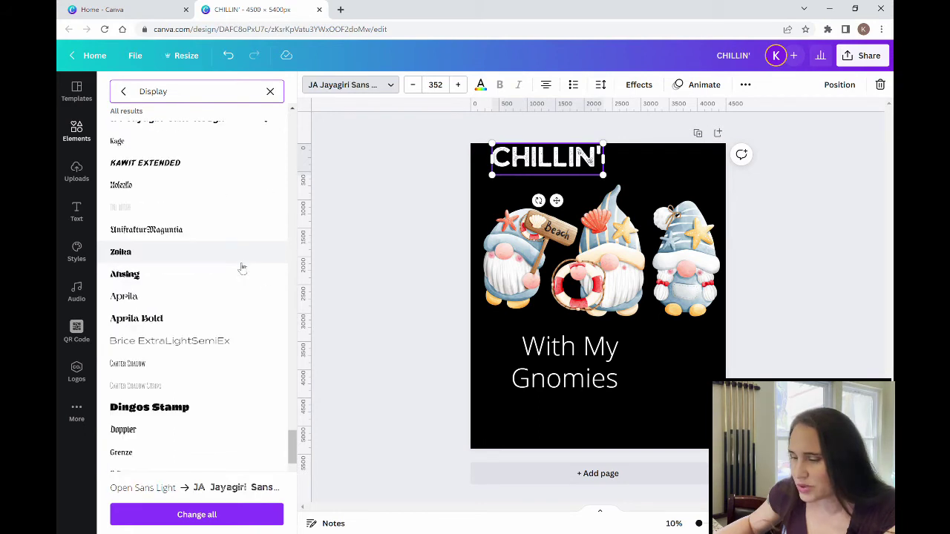
{"action": "scroll", "coordinate": [157, 308], "scroll_direction": "down", "scroll_amount": 1}
{"action": "left_click", "coordinate": [148, 327]}
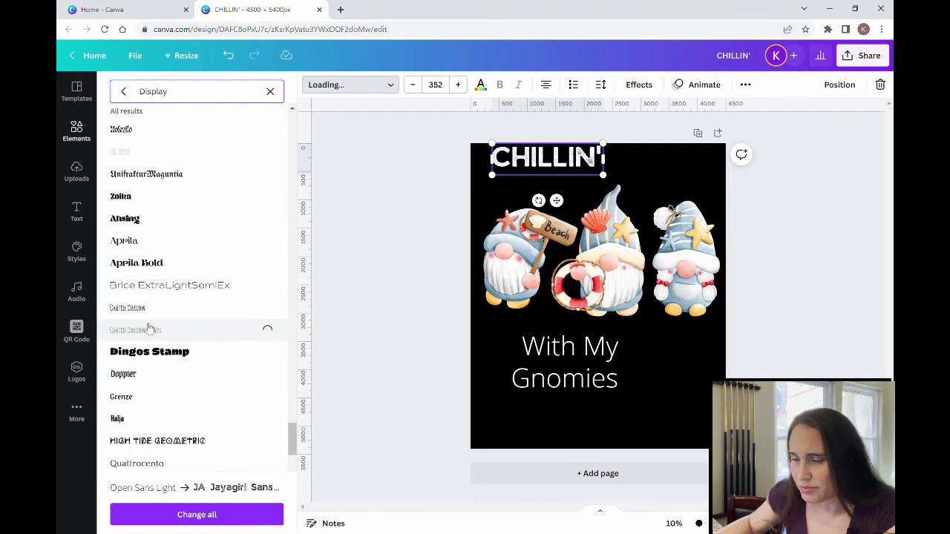
Try Black Mango SemiBold on "CHILLIN'" and look through the remaining display fonts.
{"action": "scroll", "coordinate": [171, 297], "scroll_direction": "down", "scroll_amount": 2}
{"action": "scroll", "coordinate": [189, 340], "scroll_direction": "down", "scroll_amount": 5}
{"action": "scroll", "coordinate": [217, 319], "scroll_direction": "down", "scroll_amount": 2}
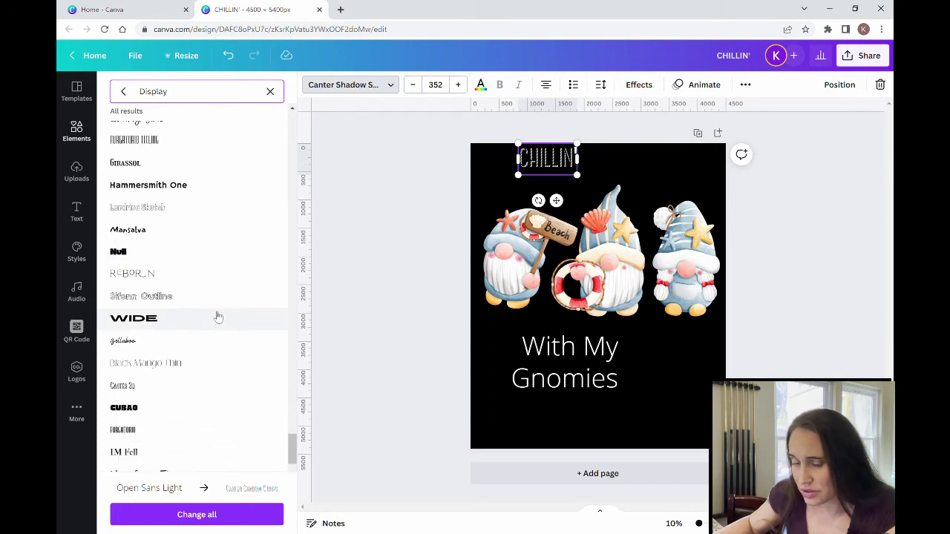
{"action": "scroll", "coordinate": [217, 317], "scroll_direction": "down", "scroll_amount": 5}
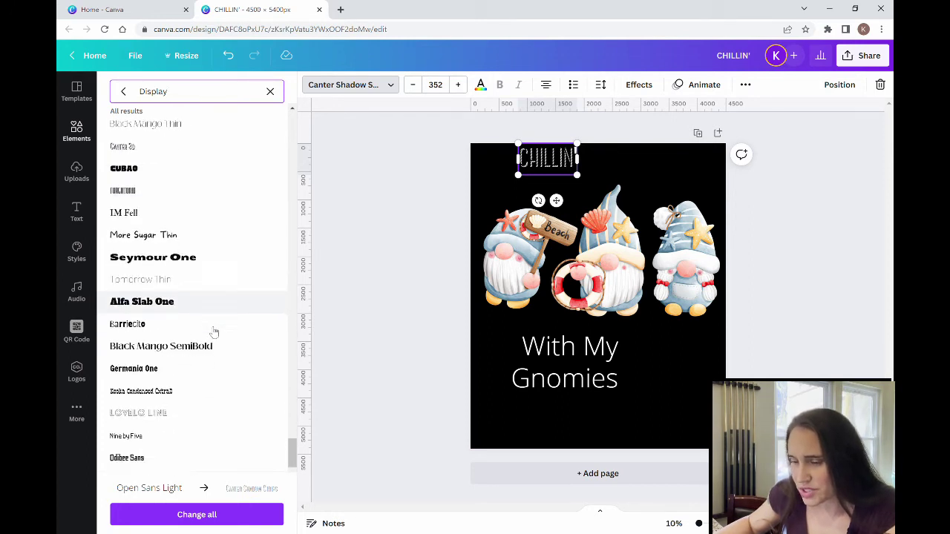
{"action": "left_click", "coordinate": [195, 309]}
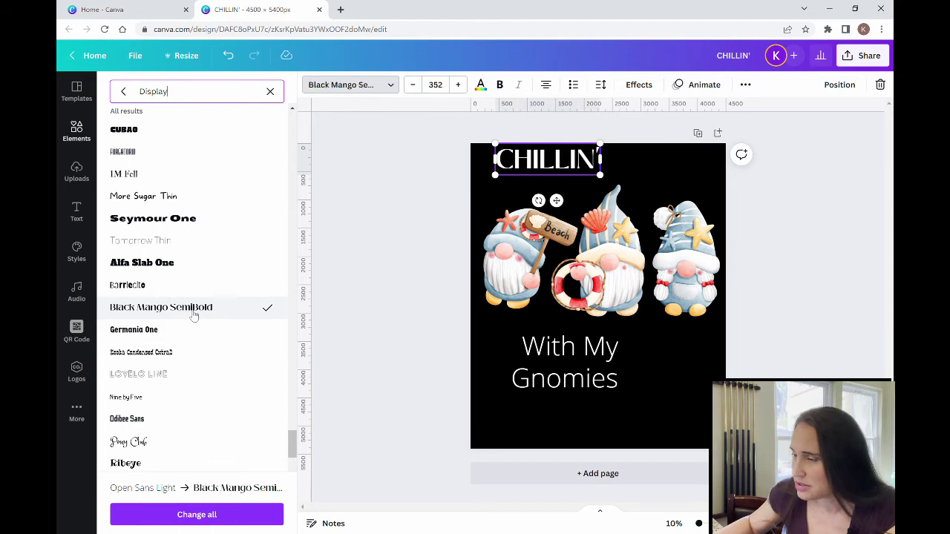
{"action": "scroll", "coordinate": [202, 315], "scroll_direction": "down", "scroll_amount": 3}
{"action": "scroll", "coordinate": [202, 313], "scroll_direction": "down", "scroll_amount": 5}
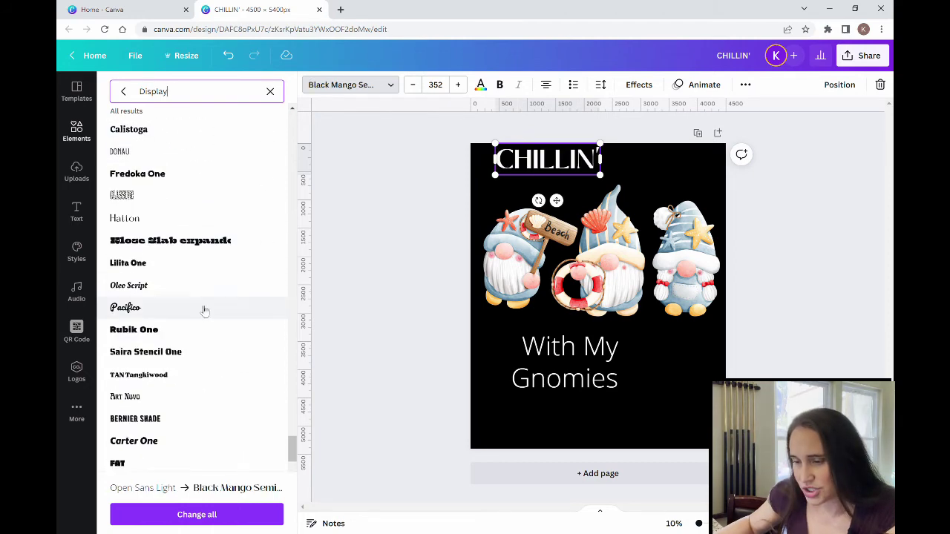
{"action": "scroll", "coordinate": [206, 310], "scroll_direction": "down", "scroll_amount": 3}
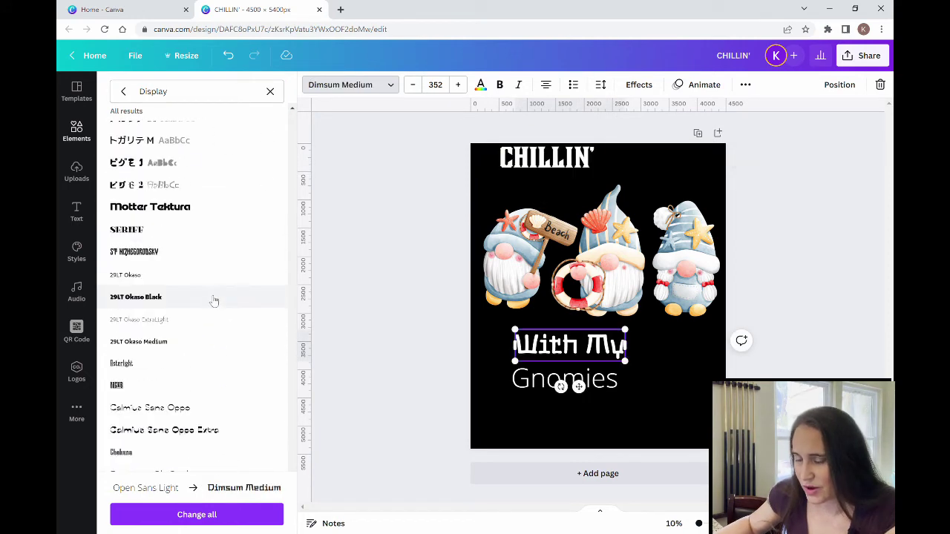
Search for the Margin font and apply it to both the "With My" and "CHILLIN'" texts.
{"action": "left_click_drag", "start_coordinate": [199, 91], "coordinate": [139, 91]}
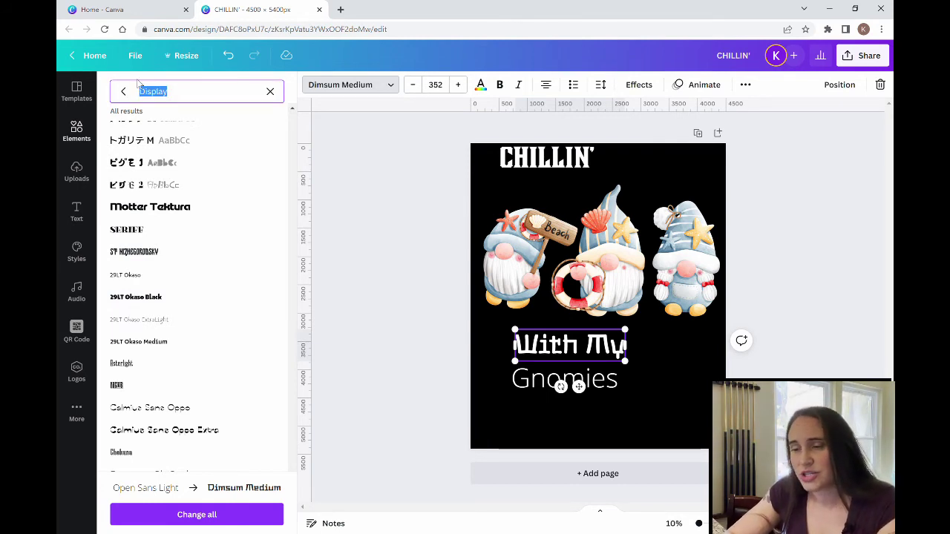
{"action": "type", "text": "Marg"}
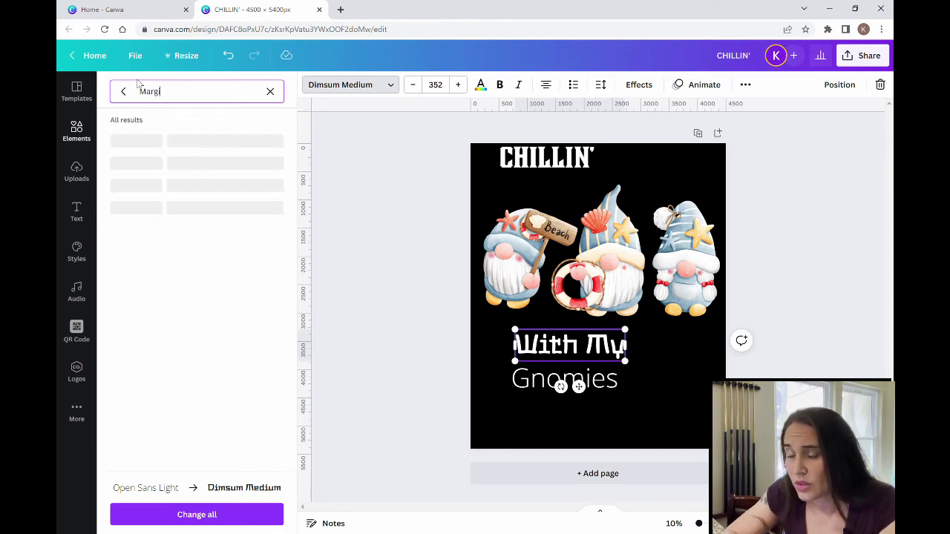
{"action": "type", "text": "in"}
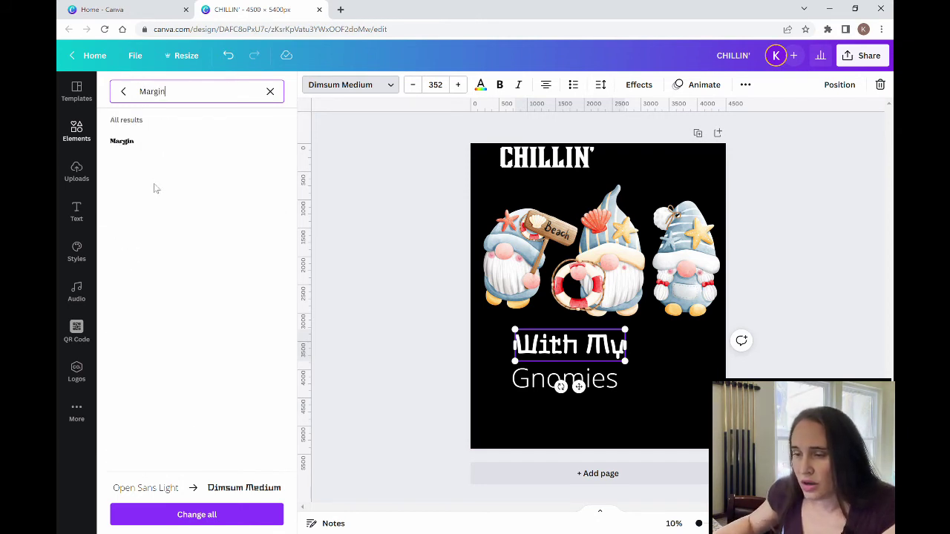
{"action": "left_click", "coordinate": [127, 144]}
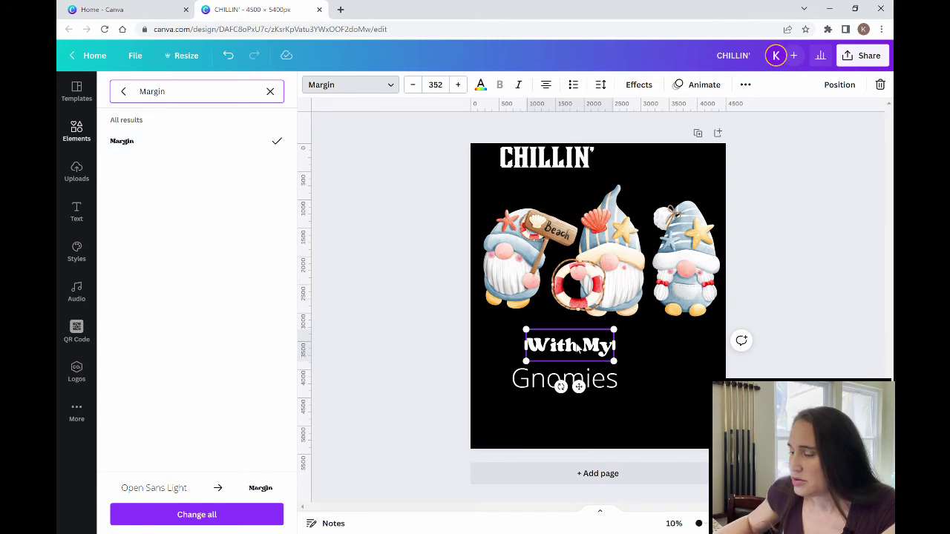
{"action": "left_click", "coordinate": [546, 157]}
{"action": "left_click", "coordinate": [206, 144]}
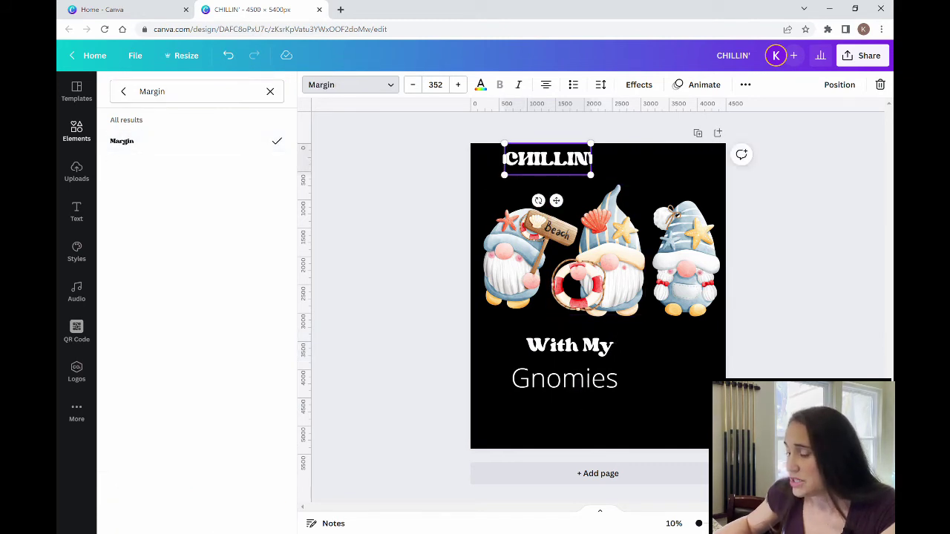
Enlarge the "CHILLIN'" text to span most of the page width and centre it above the gnomes.
{"action": "left_click_drag", "start_coordinate": [490, 175], "coordinate": [582, 261]}
{"action": "left_click", "coordinate": [676, 353]}
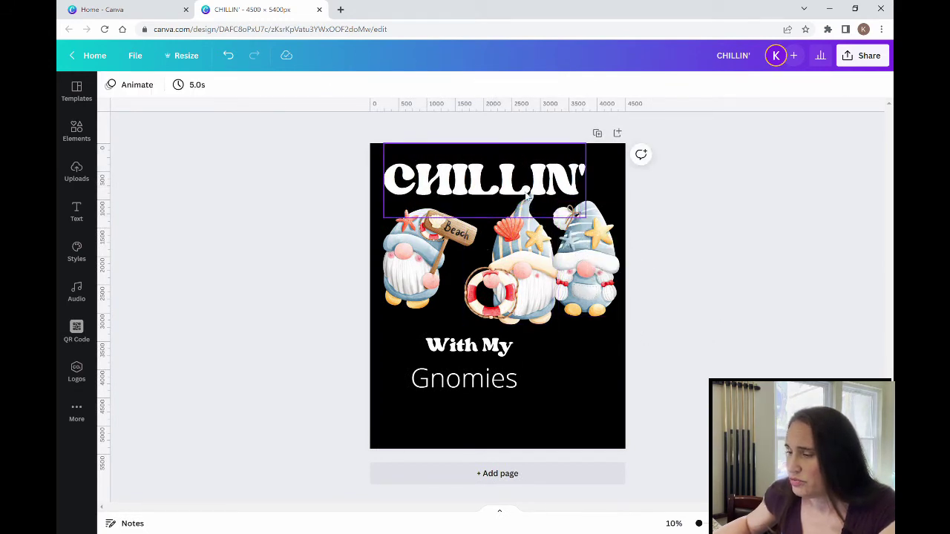
{"action": "left_click_drag", "start_coordinate": [497, 180], "coordinate": [509, 177]}
{"action": "left_click", "coordinate": [672, 297]}
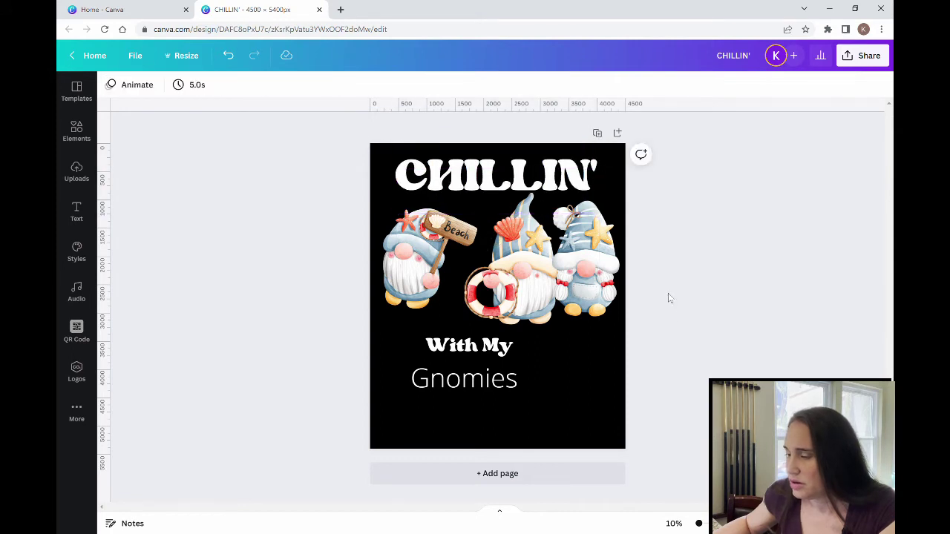
Move the three gnomes down and space them out evenly across the page below "CHILLIN'".
{"action": "left_click", "coordinate": [432, 288]}
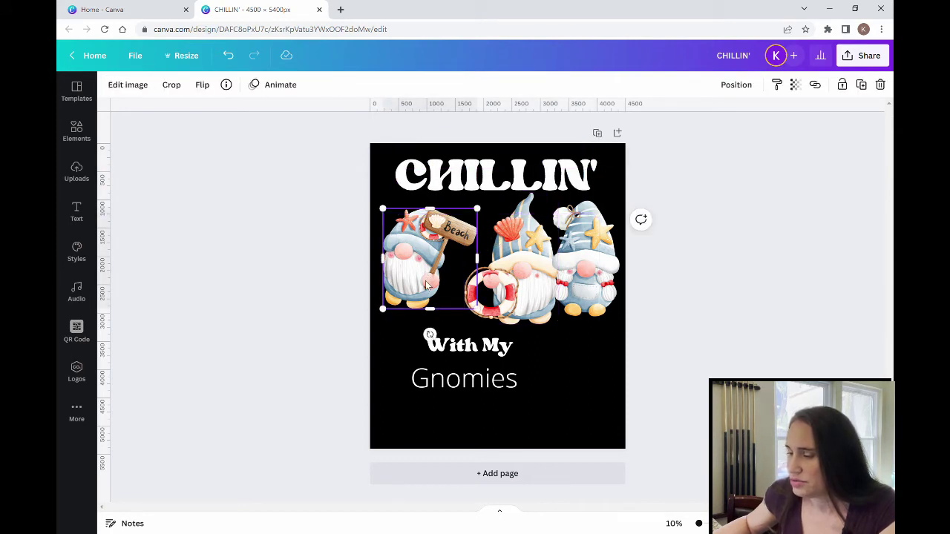
{"action": "left_click", "coordinate": [580, 297]}
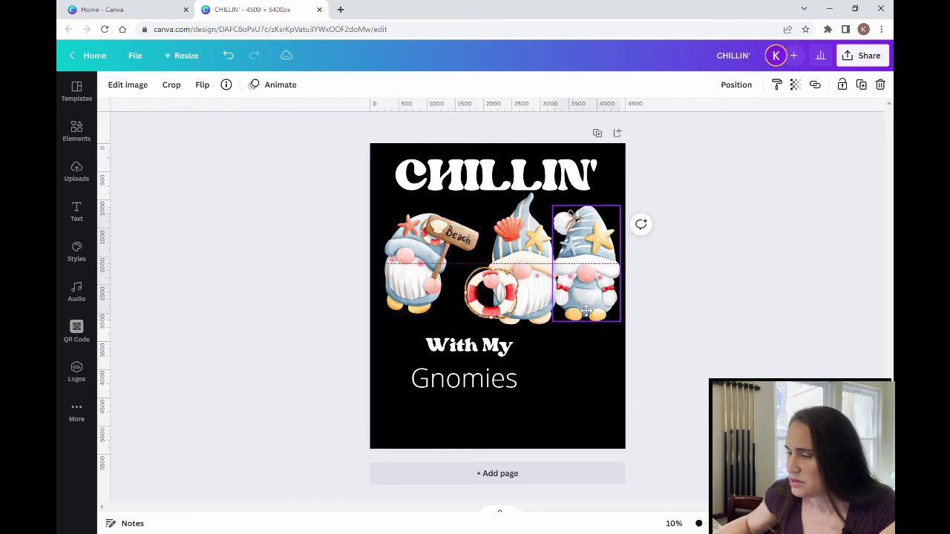
{"action": "left_click_drag", "start_coordinate": [520, 290], "coordinate": [512, 297]}
{"action": "left_click_drag", "start_coordinate": [431, 273], "coordinate": [430, 290]}
Enlarge the "CHILLIN'" text to font size 903 and centre it horizontally above the gnomes.
{"action": "left_click", "coordinate": [509, 190]}
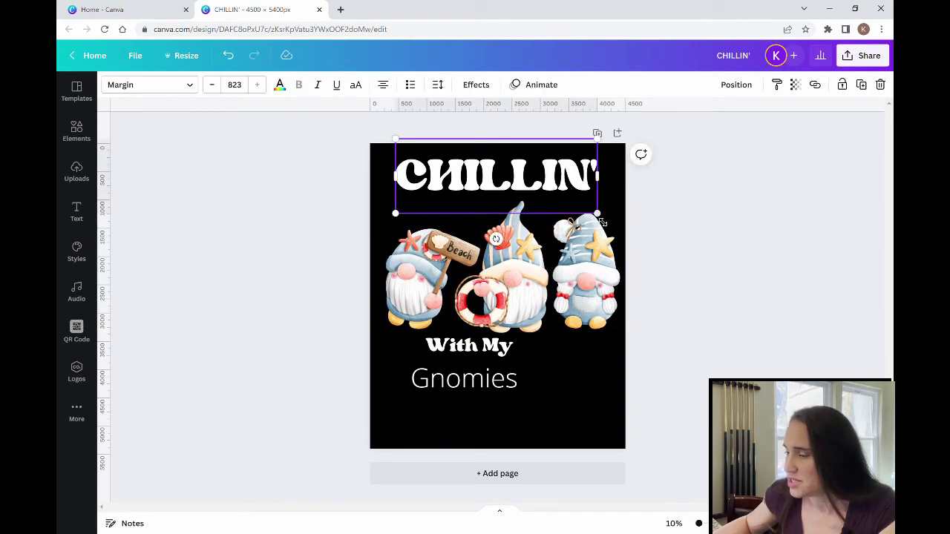
{"action": "left_click_drag", "start_coordinate": [602, 222], "coordinate": [619, 227]}
{"action": "left_click", "coordinate": [678, 267]}
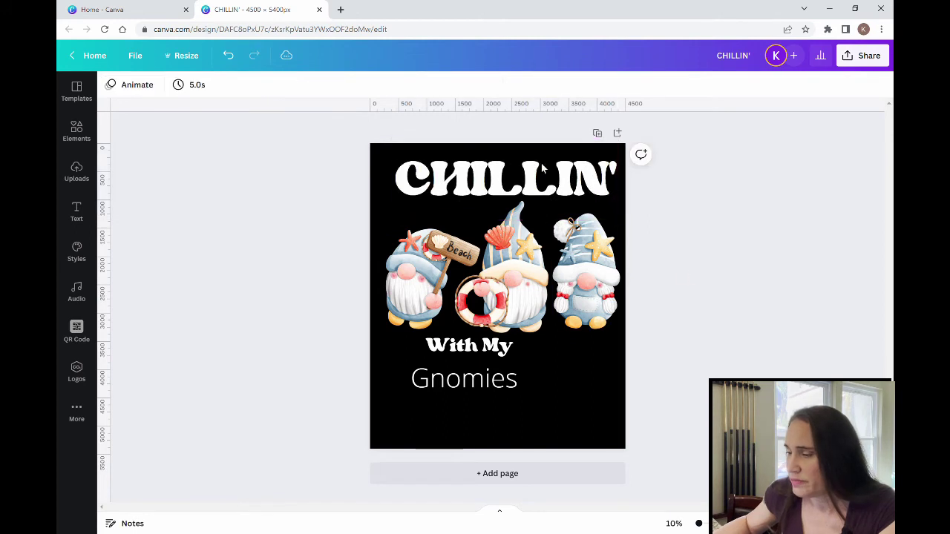
{"action": "left_click_drag", "start_coordinate": [543, 189], "coordinate": [534, 189]}
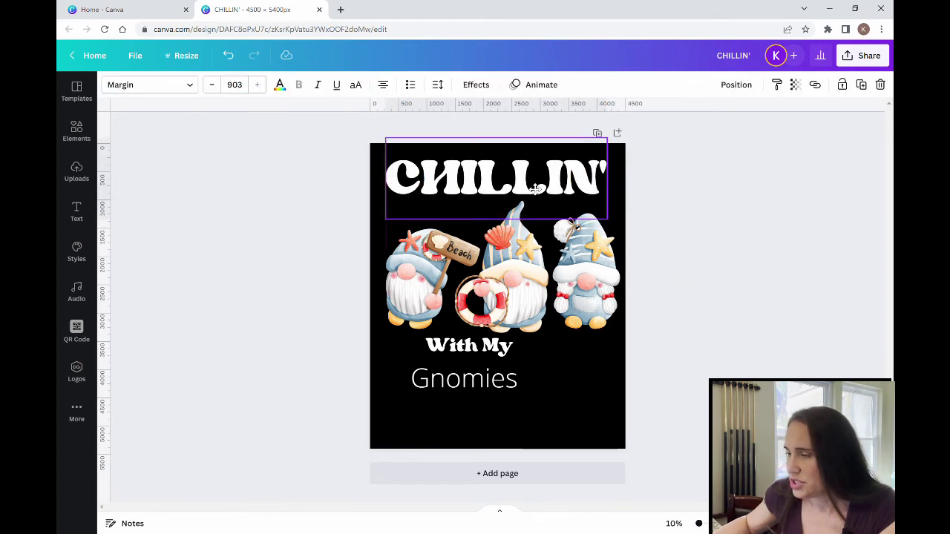
{"action": "left_click", "coordinate": [707, 349]}
Enlarge "With My" to font size 413 and lower both it and "Gnomies", leaving a wide gap between the two lines.
{"action": "left_click", "coordinate": [467, 346]}
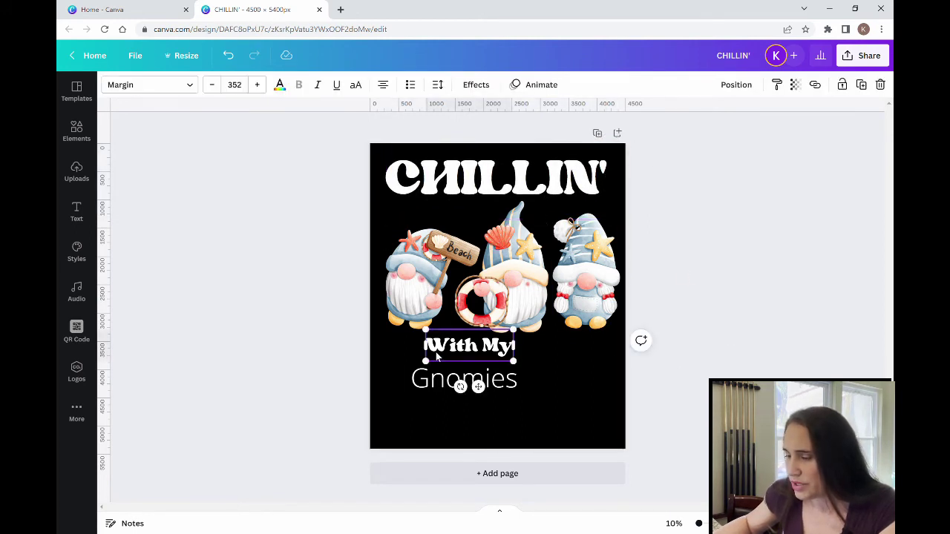
{"action": "left_click_drag", "start_coordinate": [431, 366], "coordinate": [413, 369]}
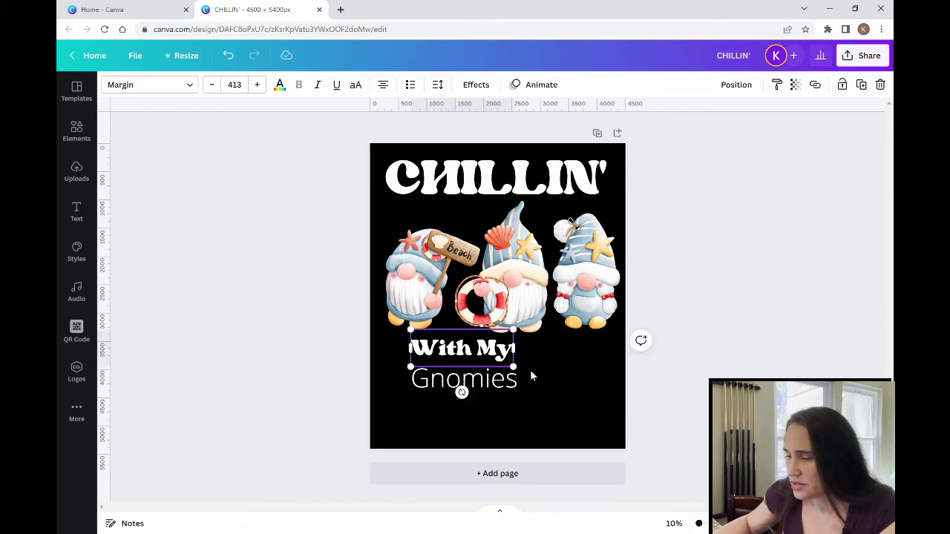
{"action": "left_click", "coordinate": [525, 433]}
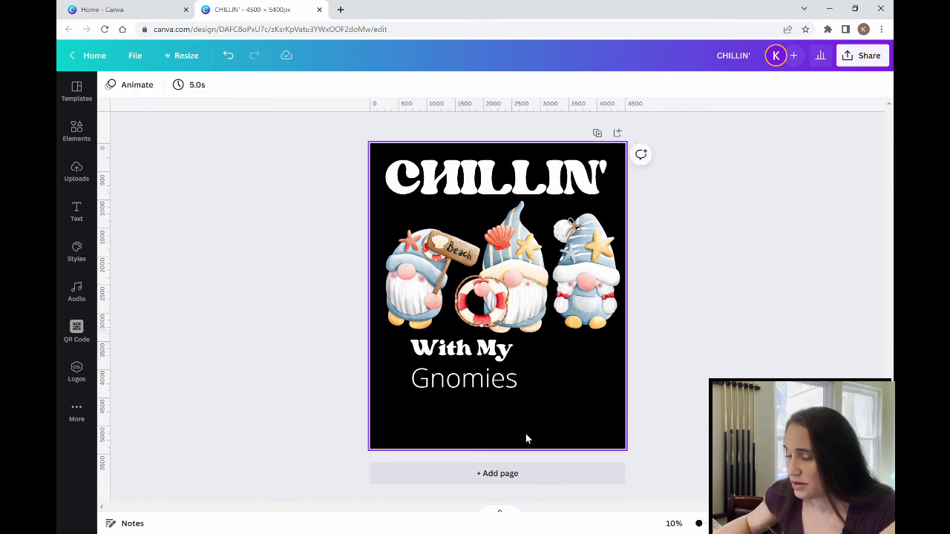
{"action": "left_click_drag", "start_coordinate": [437, 379], "coordinate": [426, 419]}
{"action": "left_click_drag", "start_coordinate": [460, 347], "coordinate": [460, 356]}
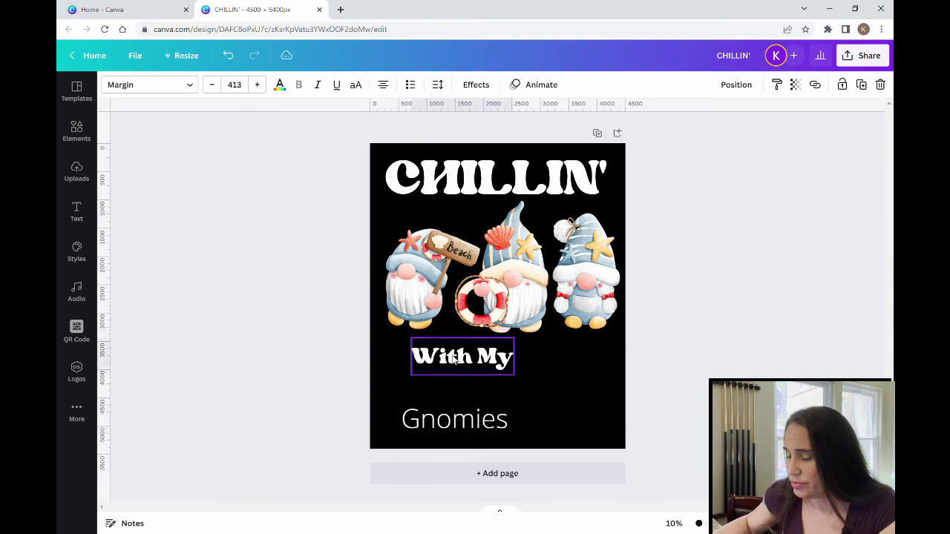
{"action": "left_click", "coordinate": [558, 400]}
Search for the Kaftus font and apply it to the "Gnomies" text.
{"action": "left_click", "coordinate": [469, 417]}
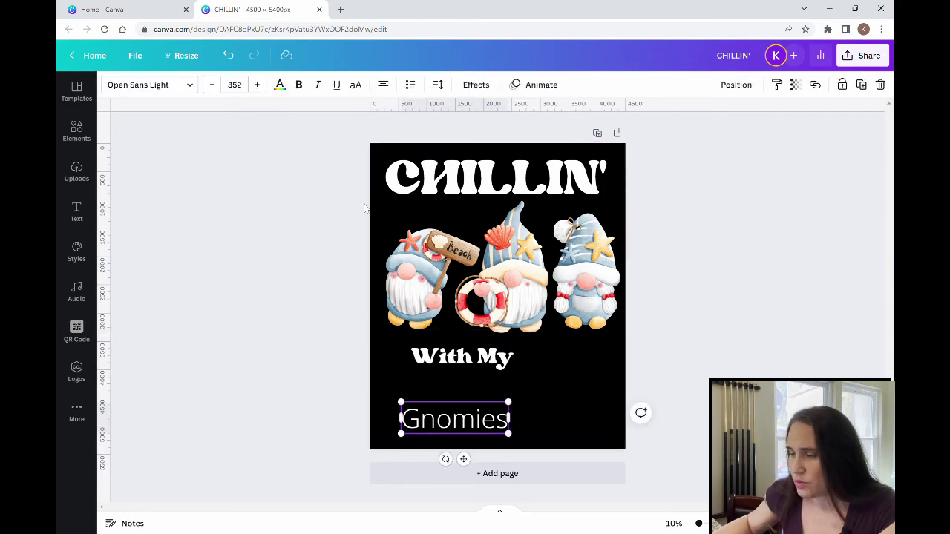
{"action": "left_click", "coordinate": [190, 84]}
{"action": "double_click", "coordinate": [190, 99]}
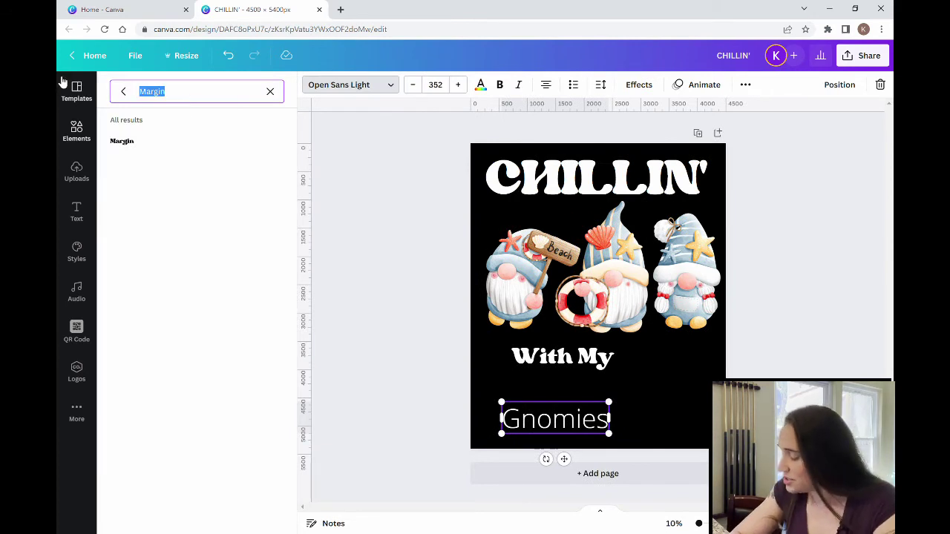
{"action": "key", "text": "BackSpace"}
{"action": "type", "text": "K"}
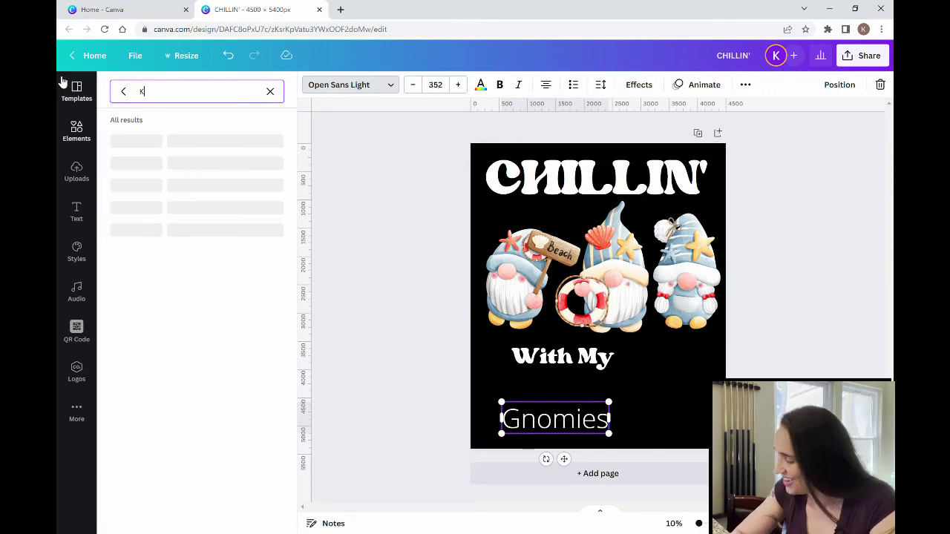
{"action": "type", "text": "aftus"}
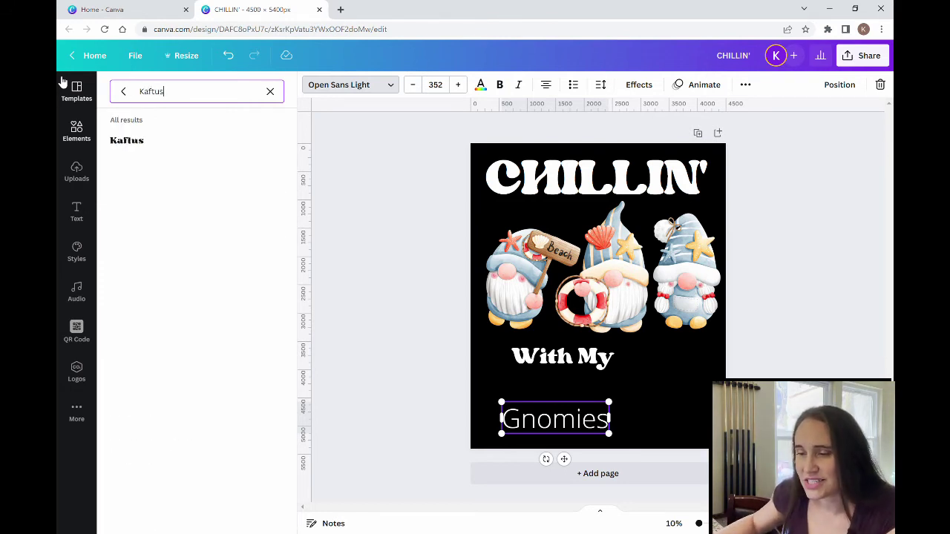
{"action": "left_click", "coordinate": [129, 143]}
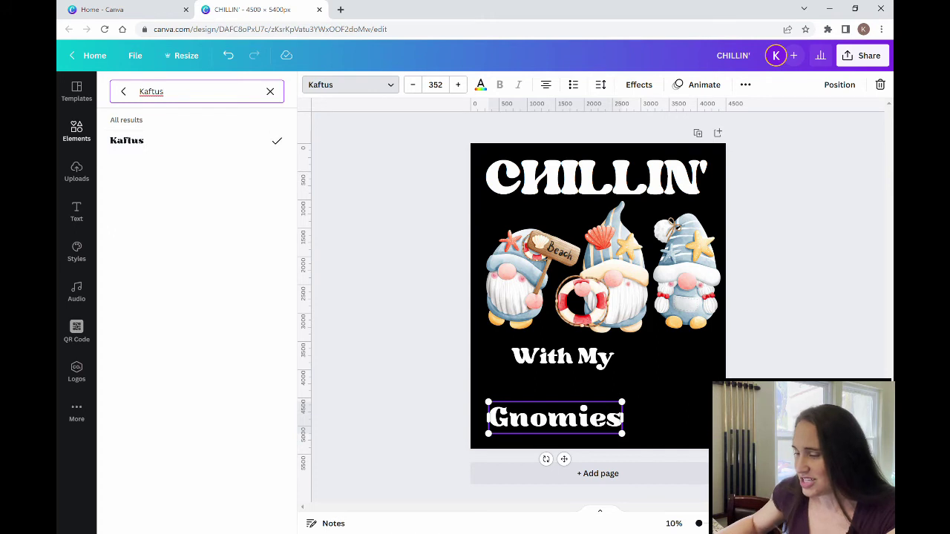
{"action": "left_click", "coordinate": [349, 328]}
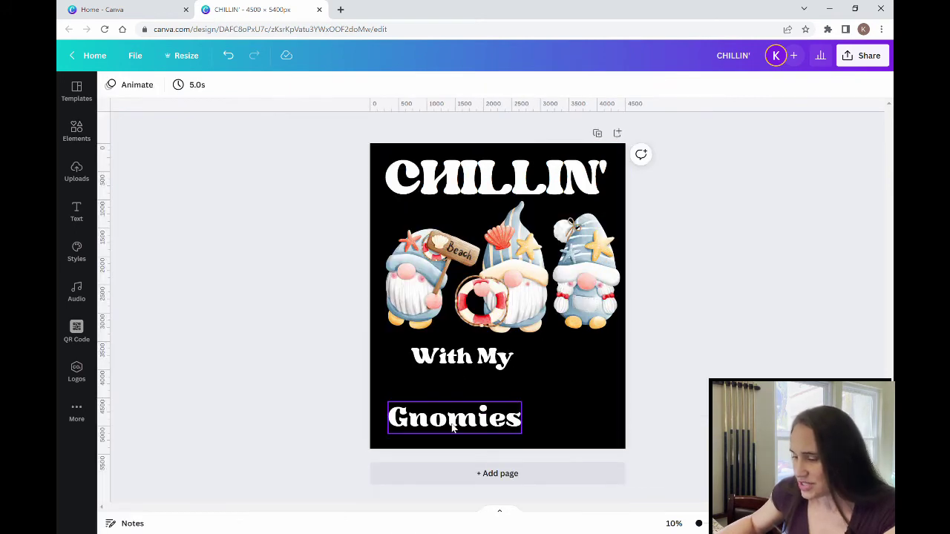
Enlarge the "Gnomies" text to font size 585 so it matches the width of "CHILLIN'" and centre it on the page.
{"action": "left_click", "coordinate": [512, 420]}
{"action": "left_click_drag", "start_coordinate": [527, 410], "coordinate": [609, 381]}
{"action": "left_click", "coordinate": [571, 378]}
{"action": "left_click", "coordinate": [545, 408]}
{"action": "left_click_drag", "start_coordinate": [388, 384], "coordinate": [388, 381]}
{"action": "left_click", "coordinate": [656, 450]}
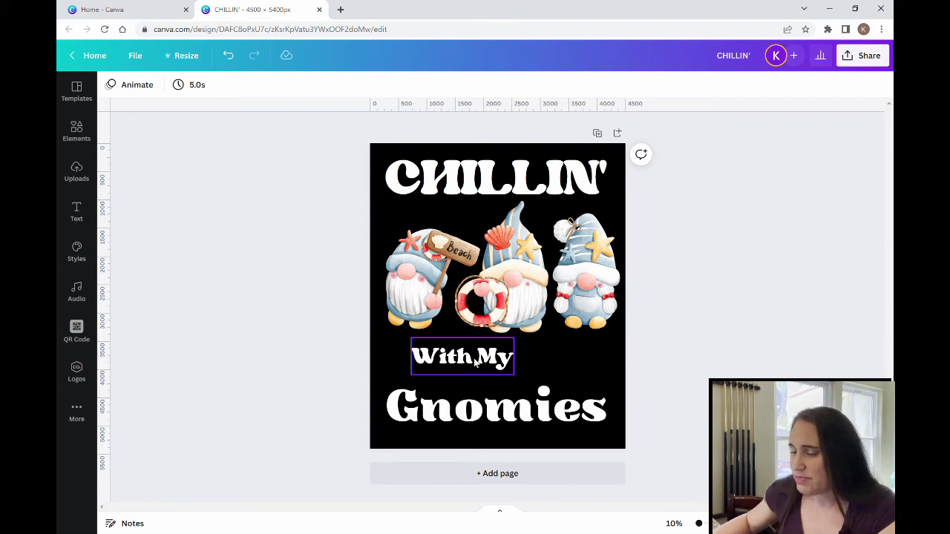
Move "Gnomies" up close beneath "With My" and shift "With My" so it sits between the G and the dot of the i.
{"action": "left_click_drag", "start_coordinate": [472, 419], "coordinate": [490, 395]}
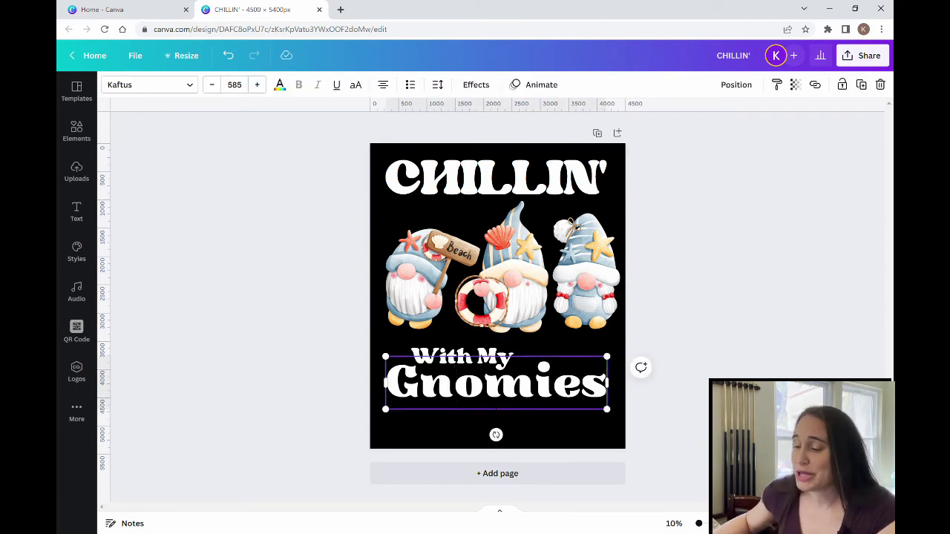
{"action": "left_click", "coordinate": [567, 442]}
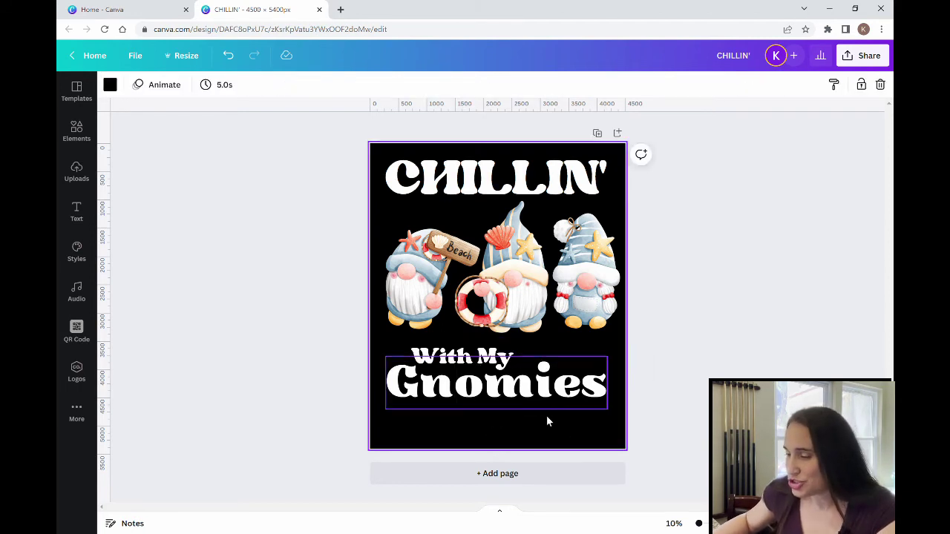
{"action": "left_click_drag", "start_coordinate": [481, 351], "coordinate": [504, 356]}
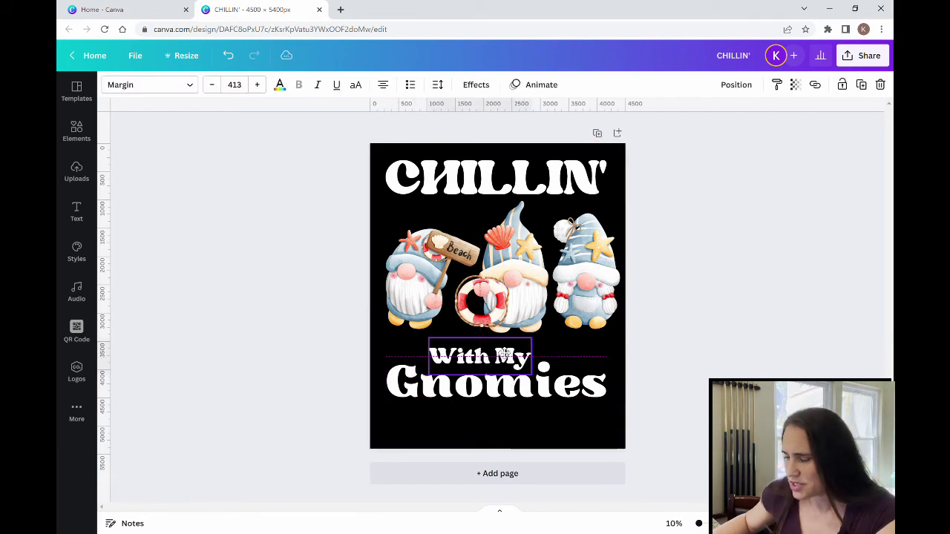
{"action": "left_click", "coordinate": [524, 454]}
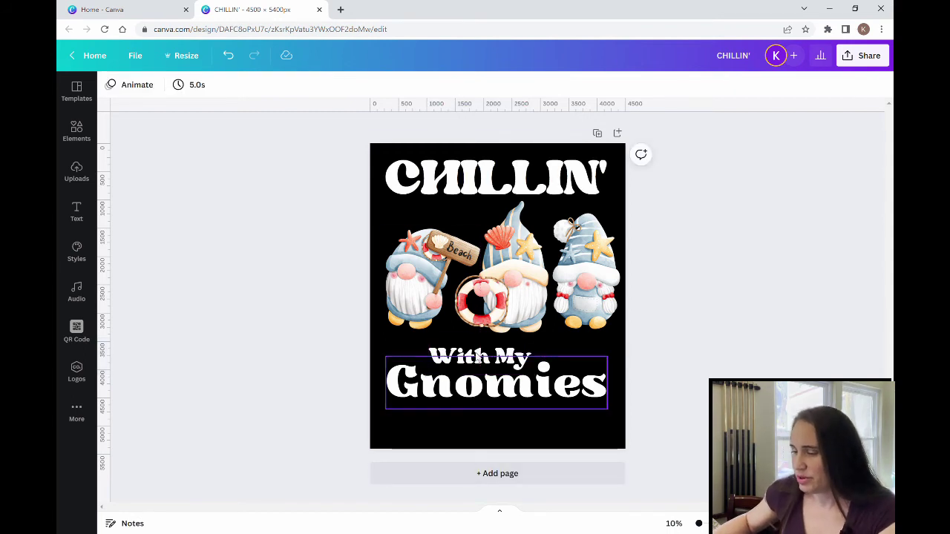
Enlarge the "With My" text until it fills the space between the G and the dot of the i in "Gnomies".
{"action": "left_click", "coordinate": [472, 348]}
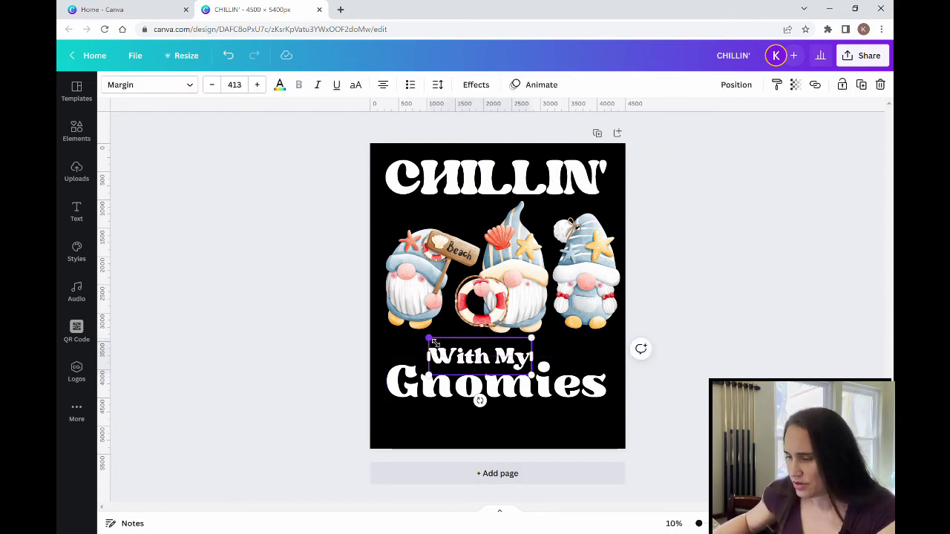
{"action": "left_click_drag", "start_coordinate": [428, 339], "coordinate": [421, 335]}
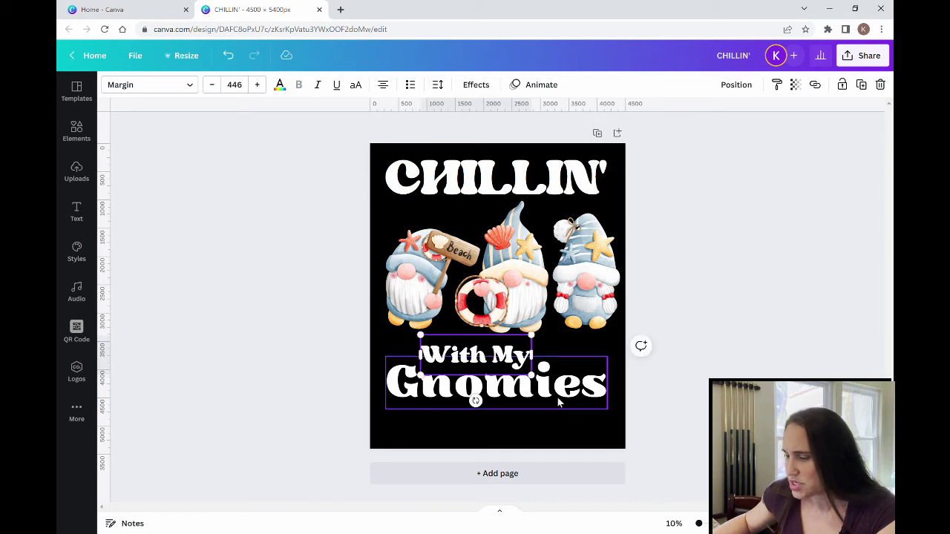
{"action": "left_click_drag", "start_coordinate": [531, 335], "coordinate": [551, 335]}
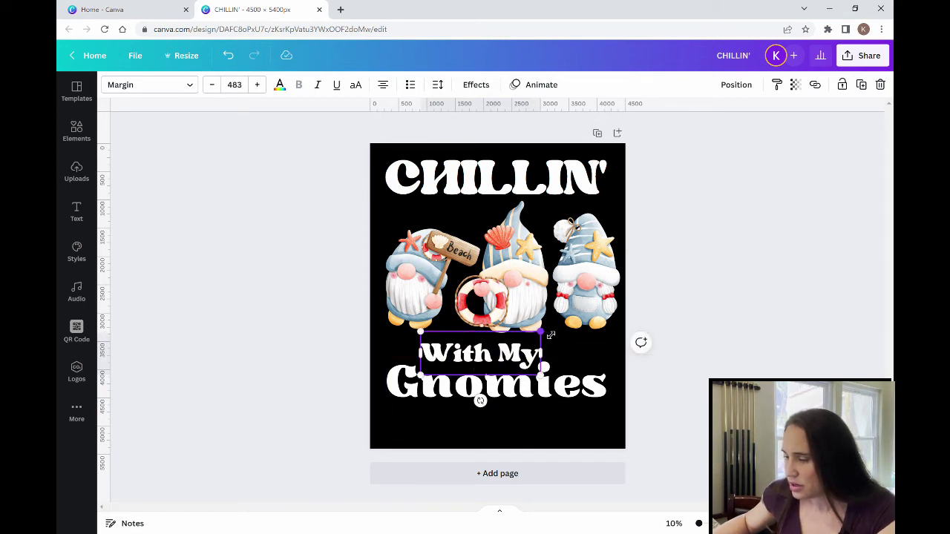
{"action": "left_click", "coordinate": [505, 511]}
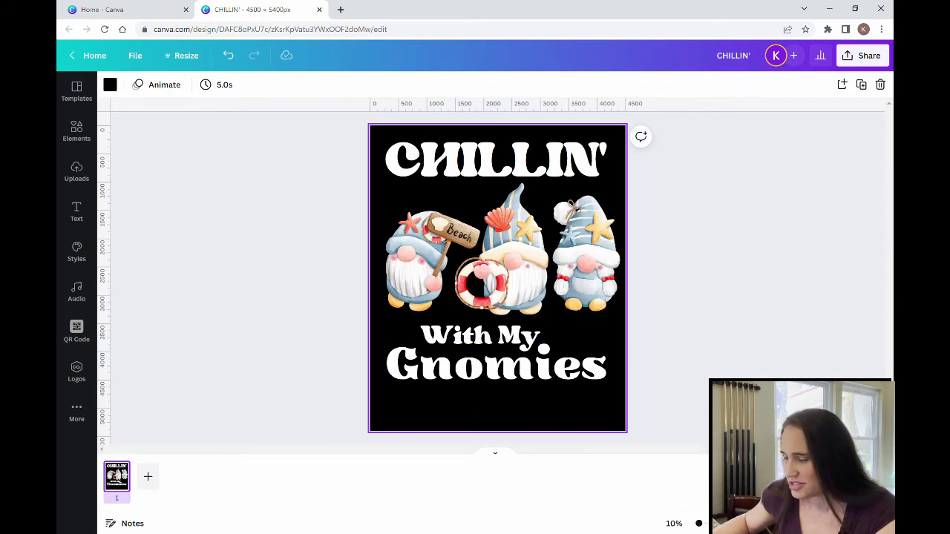
{"action": "left_click", "coordinate": [458, 336]}
{"action": "left_click_drag", "start_coordinate": [423, 362], "coordinate": [416, 368]}
{"action": "left_click", "coordinate": [537, 415]}
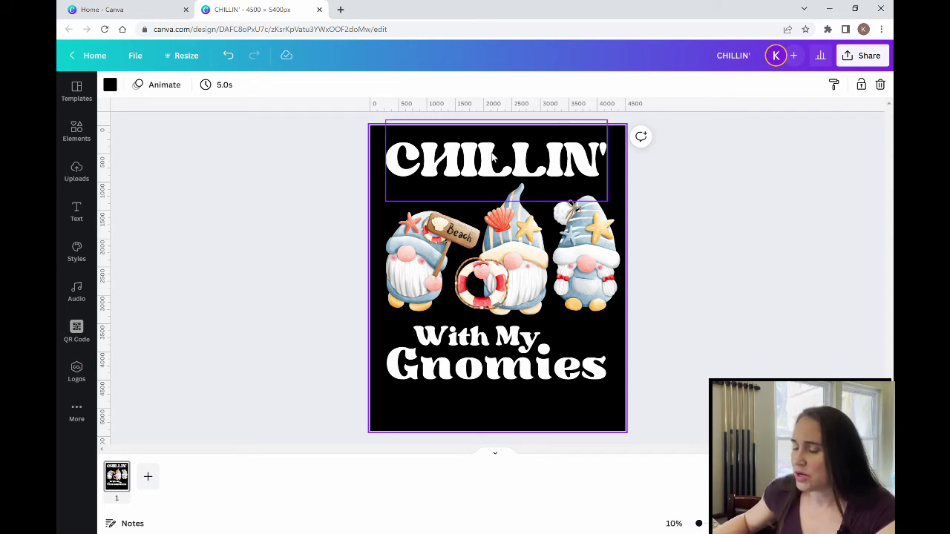
Apply the Curve text effect to "CHILLIN'" with a curve value of 35.
{"action": "left_click", "coordinate": [511, 161]}
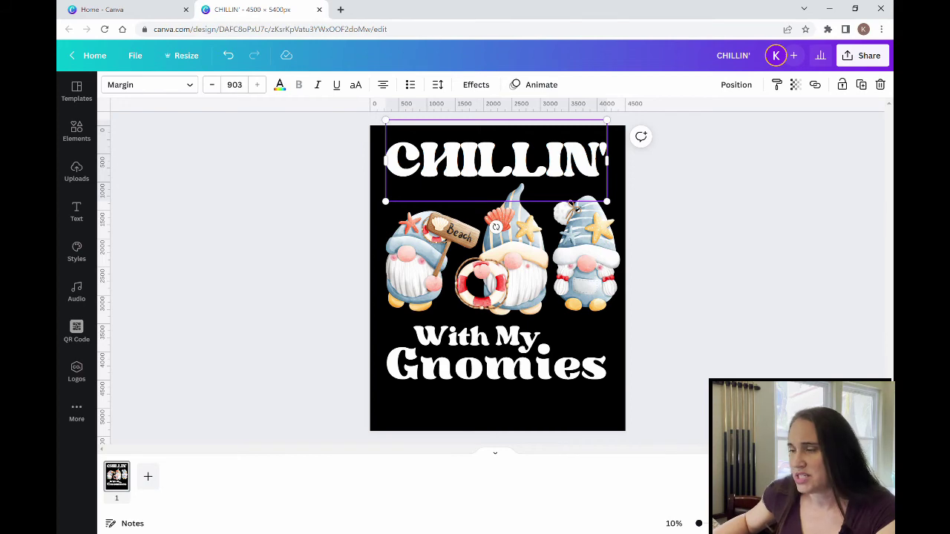
{"action": "left_click", "coordinate": [473, 85]}
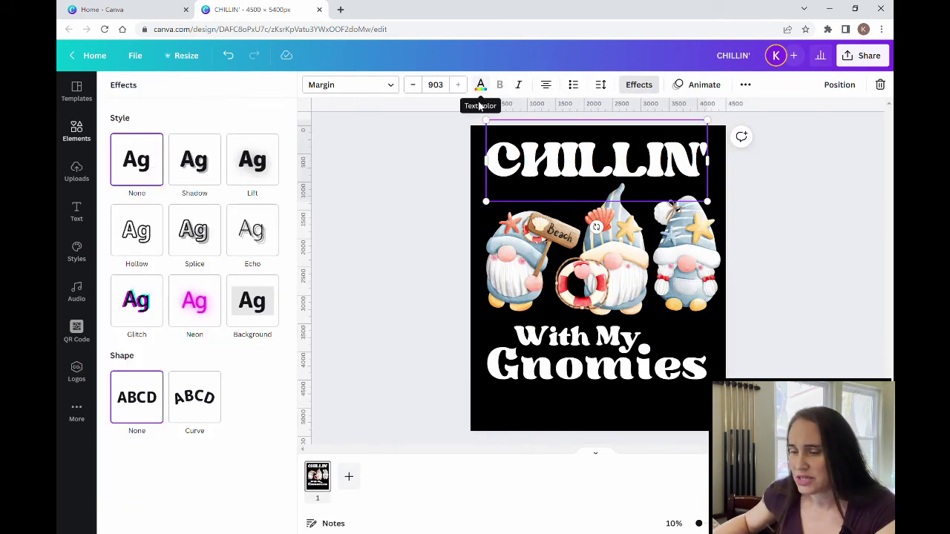
{"action": "left_click", "coordinate": [204, 409]}
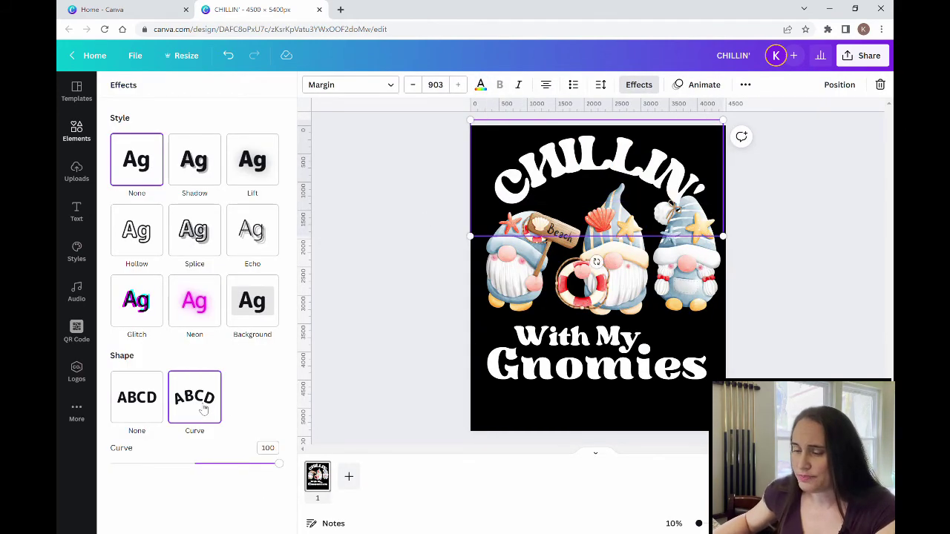
{"action": "left_click", "coordinate": [219, 466]}
{"action": "left_click_drag", "start_coordinate": [223, 466], "coordinate": [227, 470]}
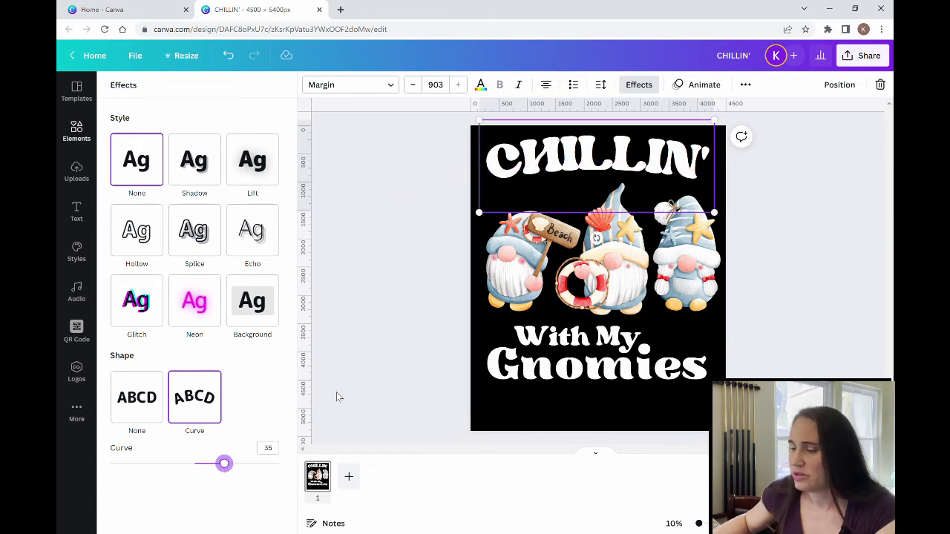
{"action": "left_click", "coordinate": [373, 368]}
{"action": "left_click", "coordinate": [747, 326]}
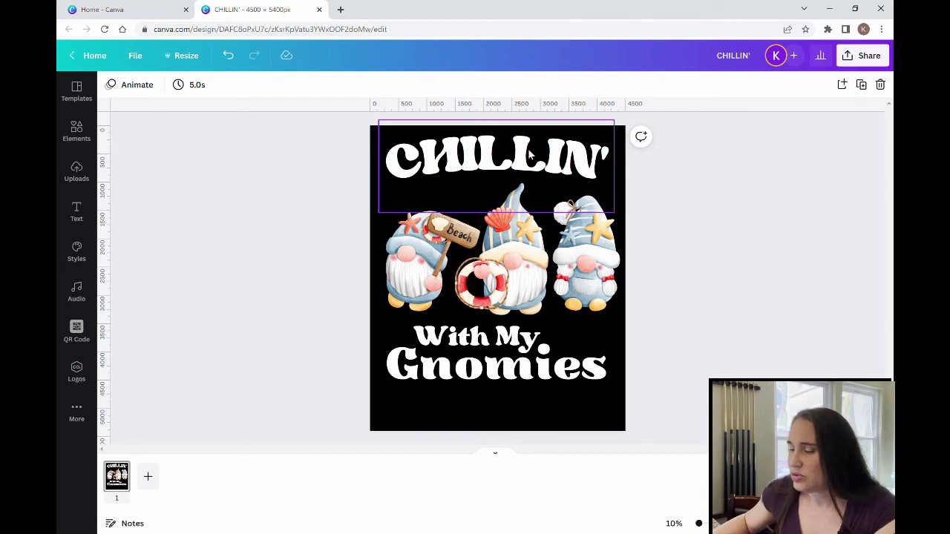
Set the letter spacing of the curved "CHILLIN'" text to 22, keeping it centred on the page.
{"action": "left_click_drag", "start_coordinate": [529, 154], "coordinate": [522, 154]}
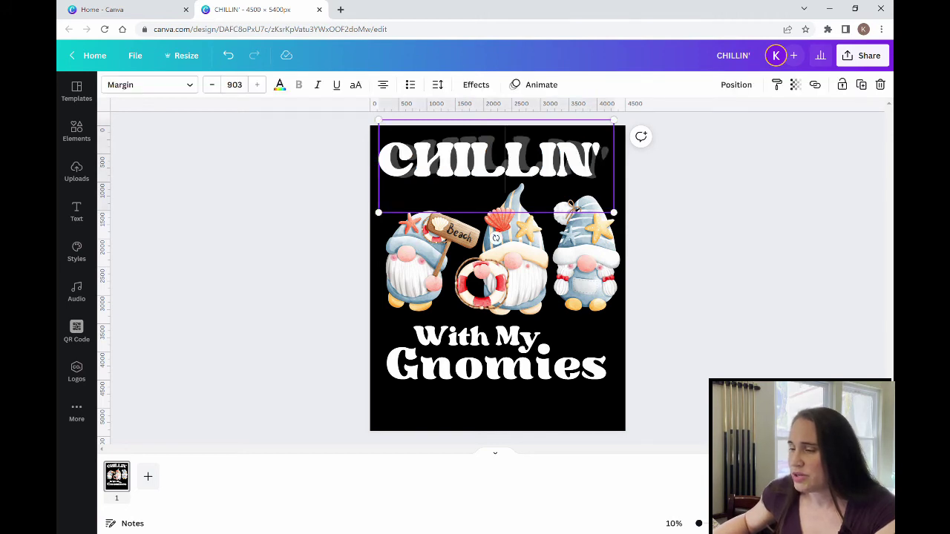
{"action": "left_click", "coordinate": [441, 86]}
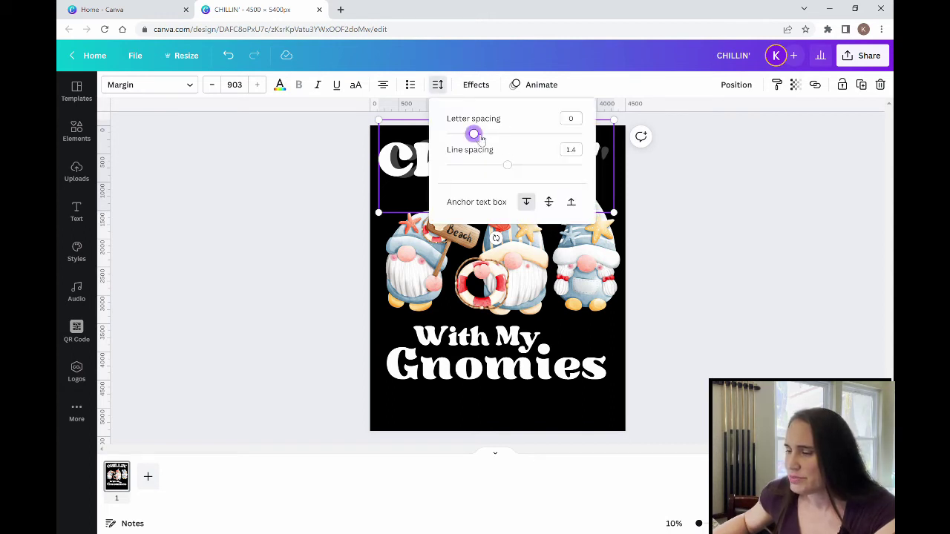
{"action": "left_click_drag", "start_coordinate": [481, 138], "coordinate": [482, 138]}
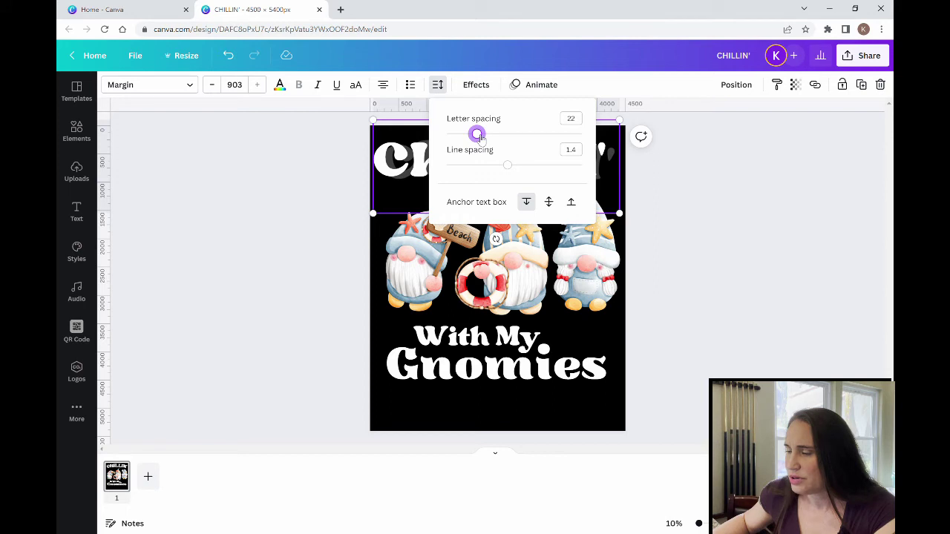
{"action": "left_click", "coordinate": [695, 239]}
{"action": "left_click", "coordinate": [714, 250]}
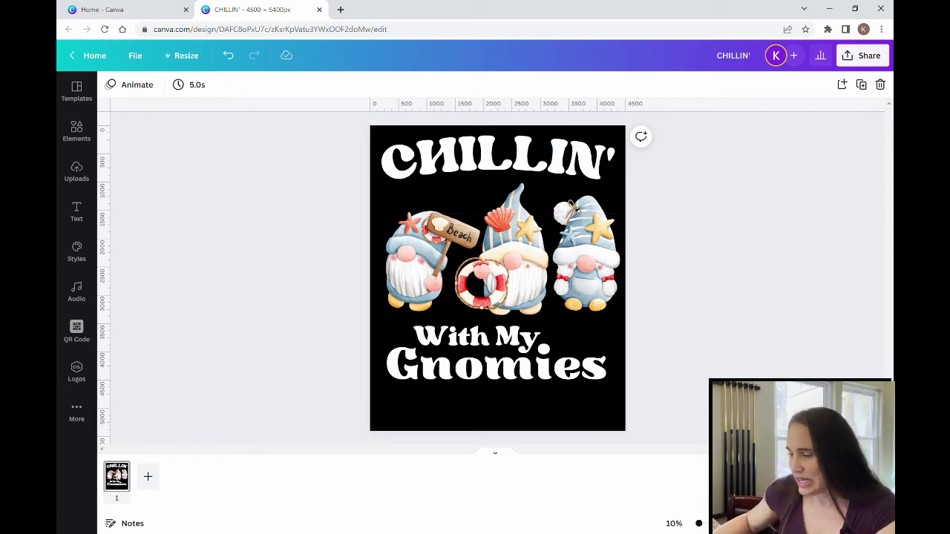
Set the letter spacing of the "Gnomies" text to -21.
{"action": "left_click", "coordinate": [490, 377]}
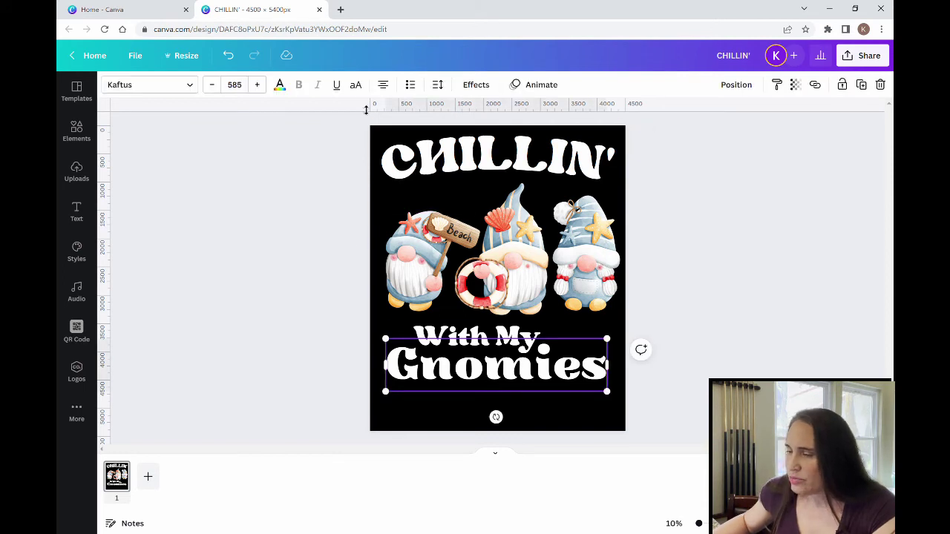
{"action": "left_click", "coordinate": [437, 85]}
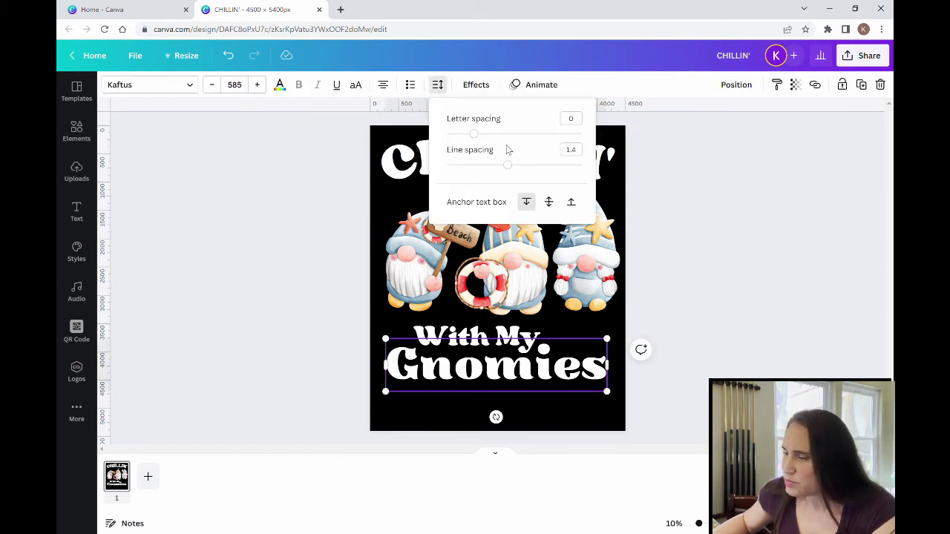
{"action": "left_click_drag", "start_coordinate": [476, 136], "coordinate": [472, 136]}
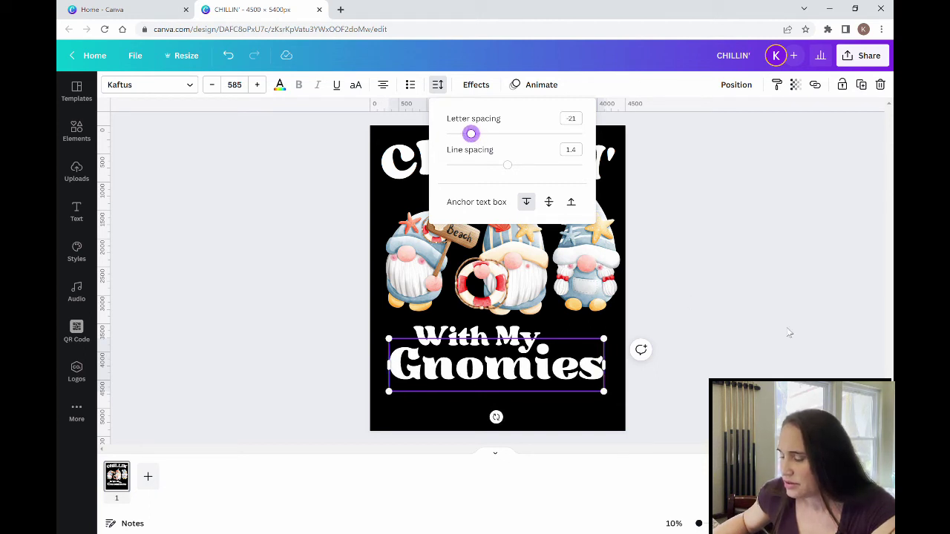
{"action": "key", "text": "Escape"}
{"action": "left_click", "coordinate": [590, 418]}
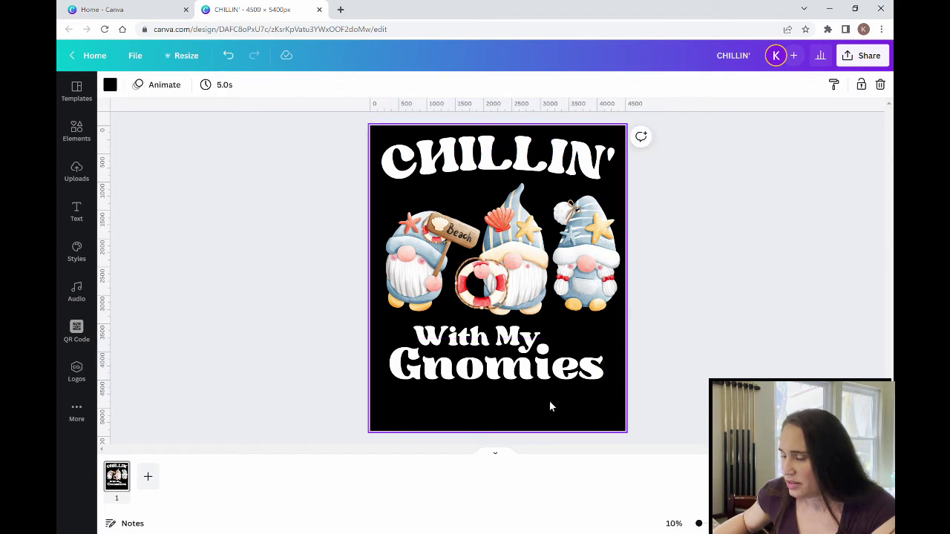
Enlarge the "Gnomies" text to font size 661 so it spans nearly the full page width.
{"action": "left_click", "coordinate": [587, 374]}
{"action": "left_click_drag", "start_coordinate": [609, 398], "coordinate": [624, 403]}
{"action": "left_click_drag", "start_coordinate": [394, 403], "coordinate": [382, 411]}
{"action": "left_click", "coordinate": [562, 429]}
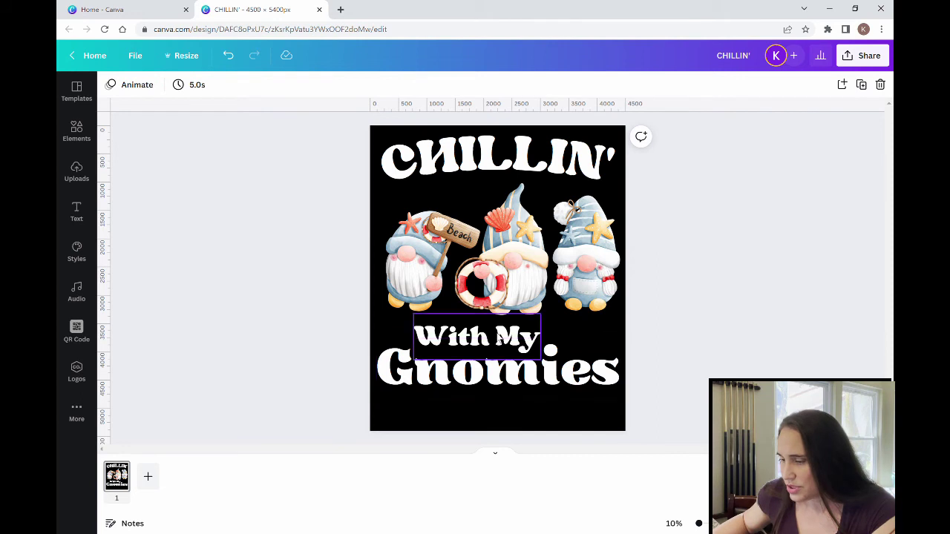
Enlarge "With My" to font size 555 and reposition it between the G and the dot of the i in "Gnomies".
{"action": "left_click", "coordinate": [499, 338]}
{"action": "left_click_drag", "start_coordinate": [414, 362], "coordinate": [402, 364]}
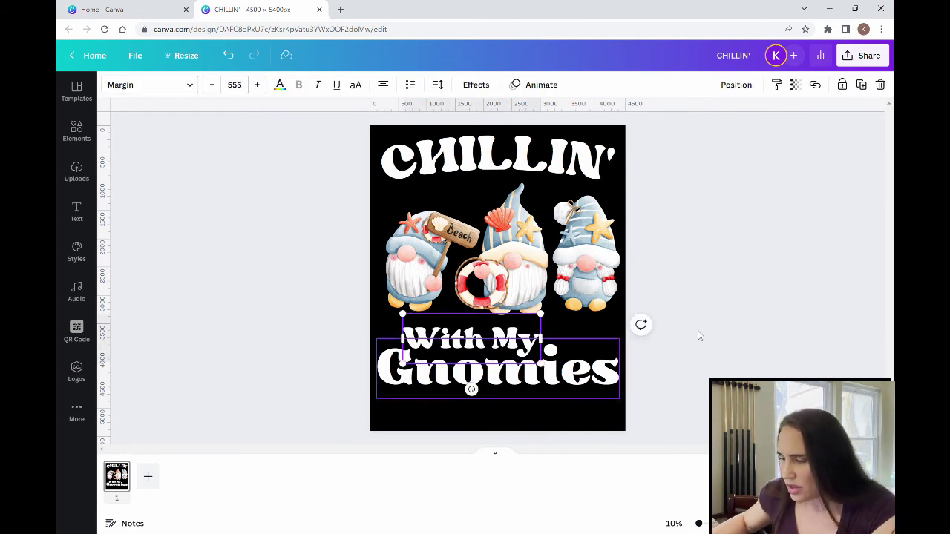
{"action": "left_click_drag", "start_coordinate": [438, 338], "coordinate": [448, 338]}
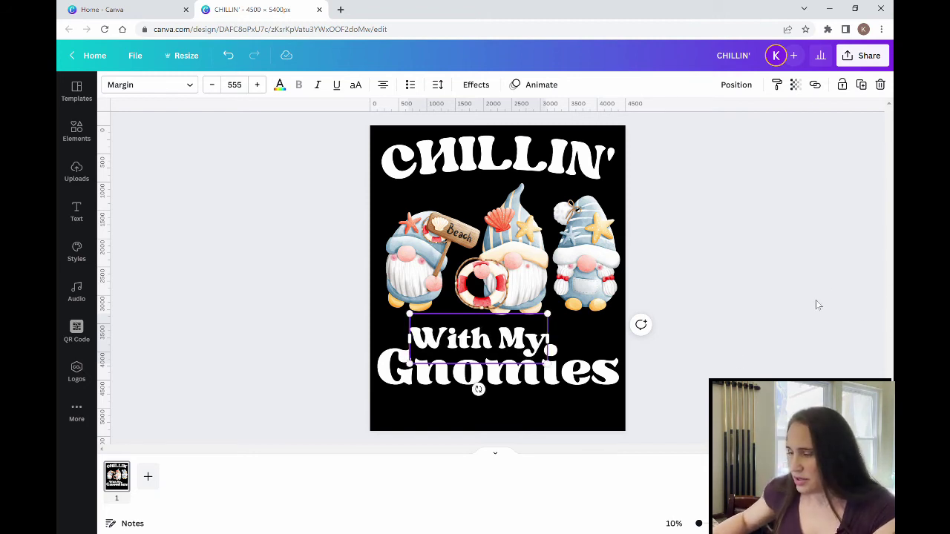
{"action": "left_click", "coordinate": [785, 332]}
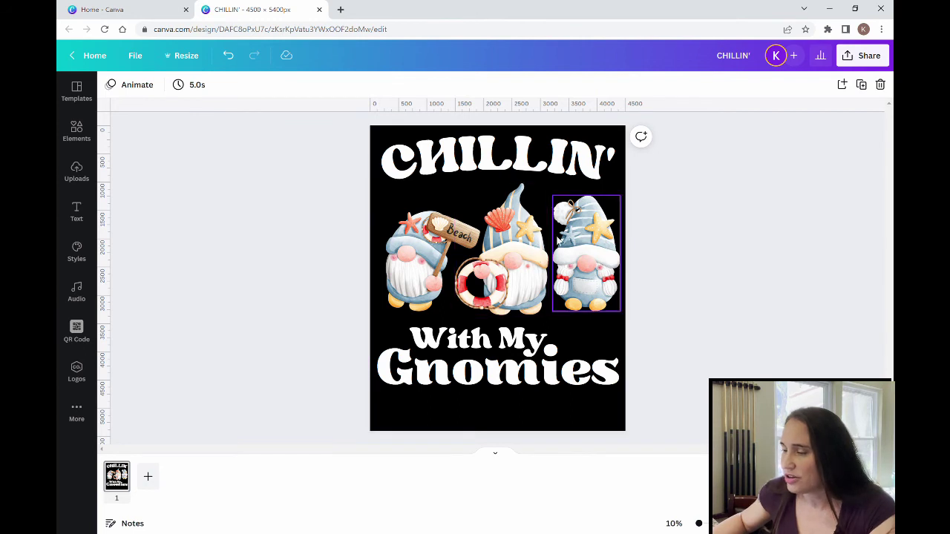
{"action": "double_click", "coordinate": [532, 276]}
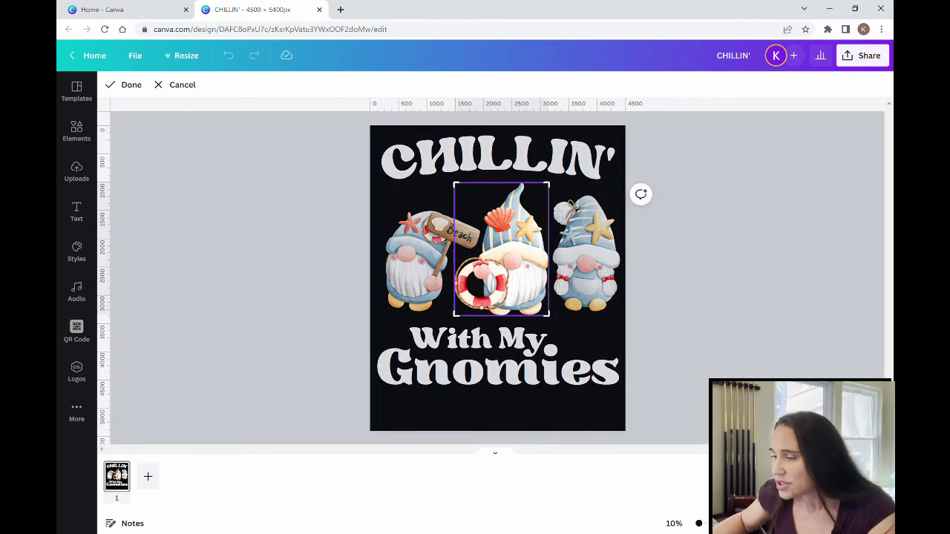
{"action": "key", "text": "Escape"}
{"action": "double_click", "coordinate": [504, 264]}
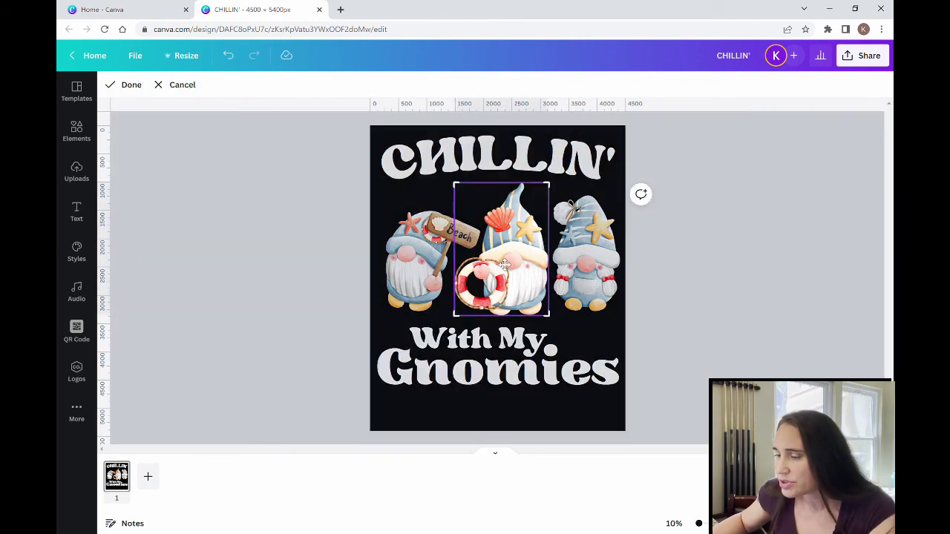
{"action": "key", "text": "Escape"}
Shift the middle gnome with the life ring slightly left towards the gnome holding the Beach sign, keeping it at its original height.
{"action": "left_click", "coordinate": [499, 252]}
{"action": "left_click_drag", "start_coordinate": [499, 252], "coordinate": [494, 256]}
{"action": "double_click", "coordinate": [496, 255]}
{"action": "left_click", "coordinate": [740, 340]}
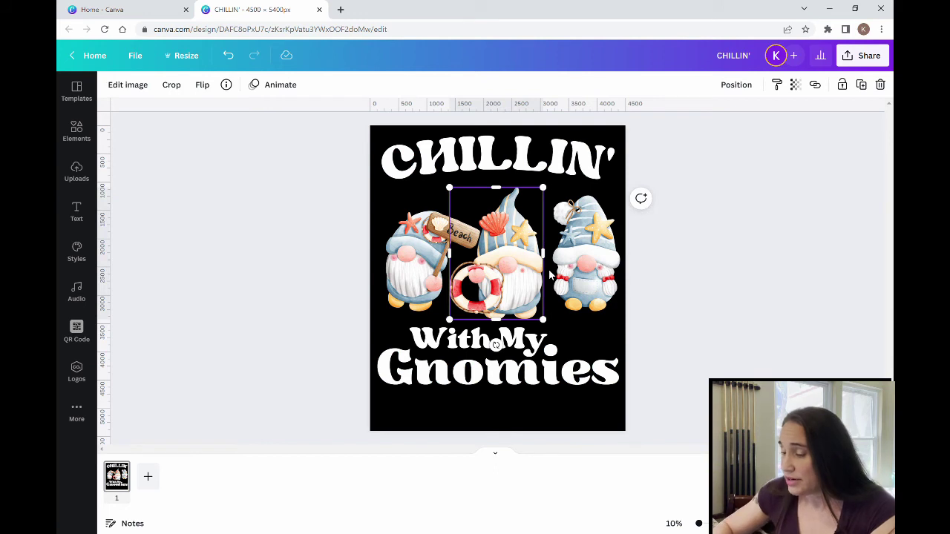
{"action": "key", "text": "Left"}
{"action": "key", "text": "Left"}
{"action": "key", "text": "Left"}
{"action": "key", "text": "Left"}
{"action": "key", "text": "Left"}
{"action": "key", "text": "Left"}
{"action": "key", "text": "Left"}
{"action": "key", "text": "Left"}
{"action": "key", "text": "Left"}
{"action": "key", "text": "Up"}
{"action": "key", "text": "Up"}
{"action": "key", "text": "Up"}
{"action": "key", "text": "Up"}
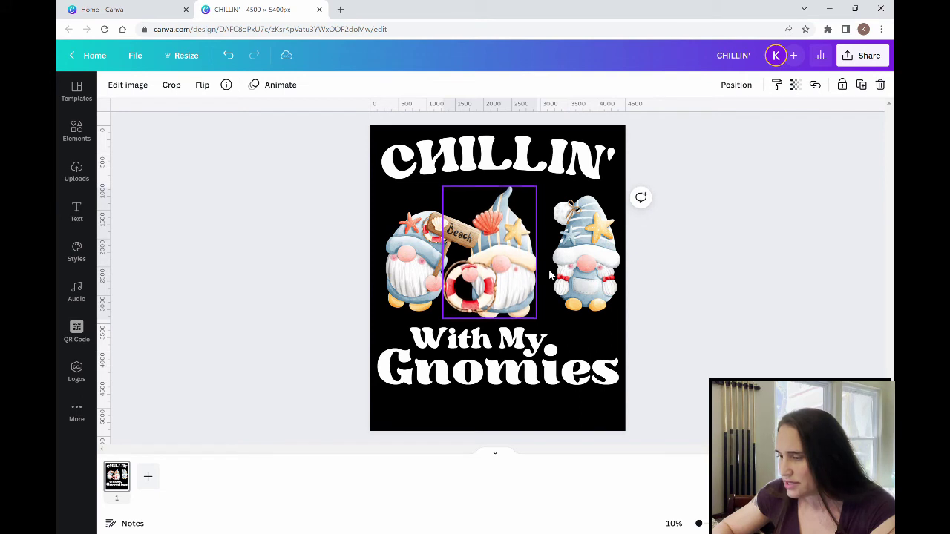
{"action": "key", "text": "Up"}
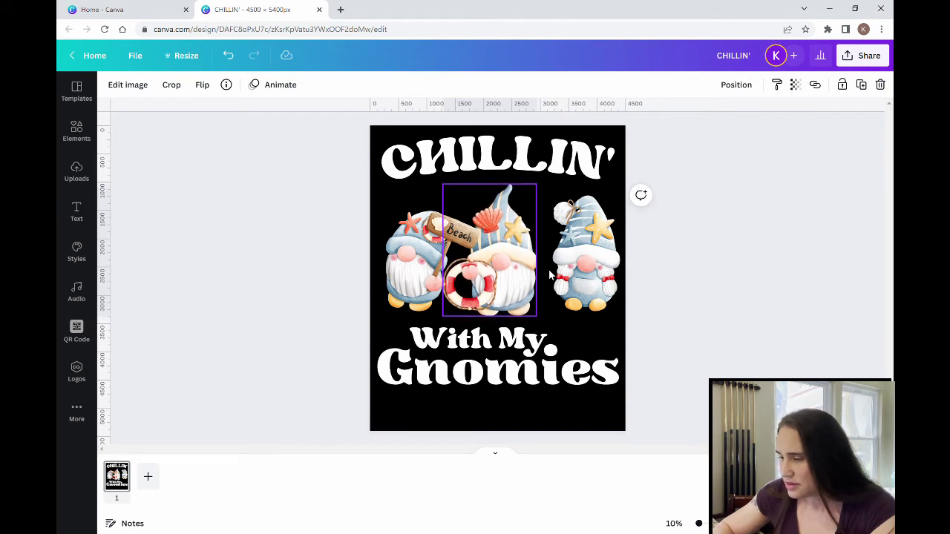
{"action": "key", "text": "shift+Right"}
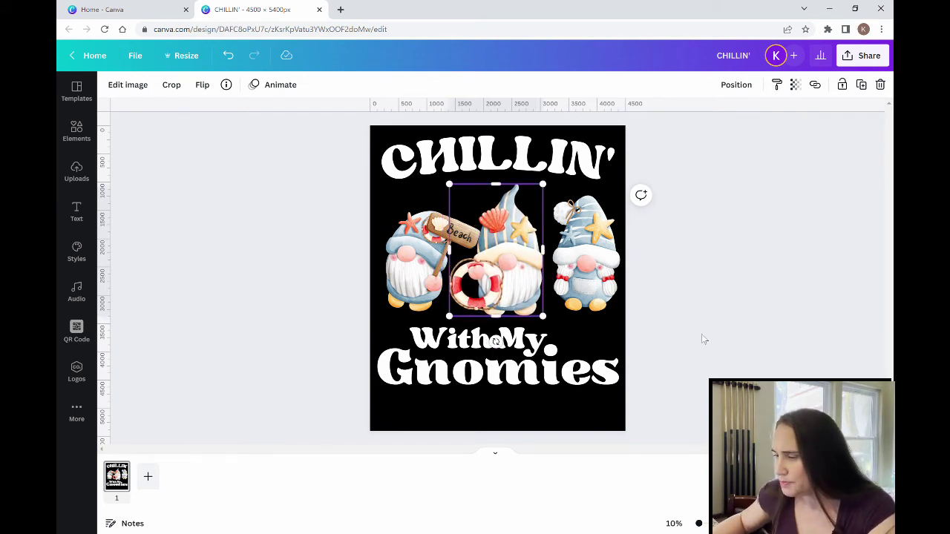
{"action": "left_click", "coordinate": [706, 342]}
Move the braided gnome down and closer to the middle one, and lower the Beach-sign gnome so all the feet line up.
{"action": "left_click", "coordinate": [577, 279]}
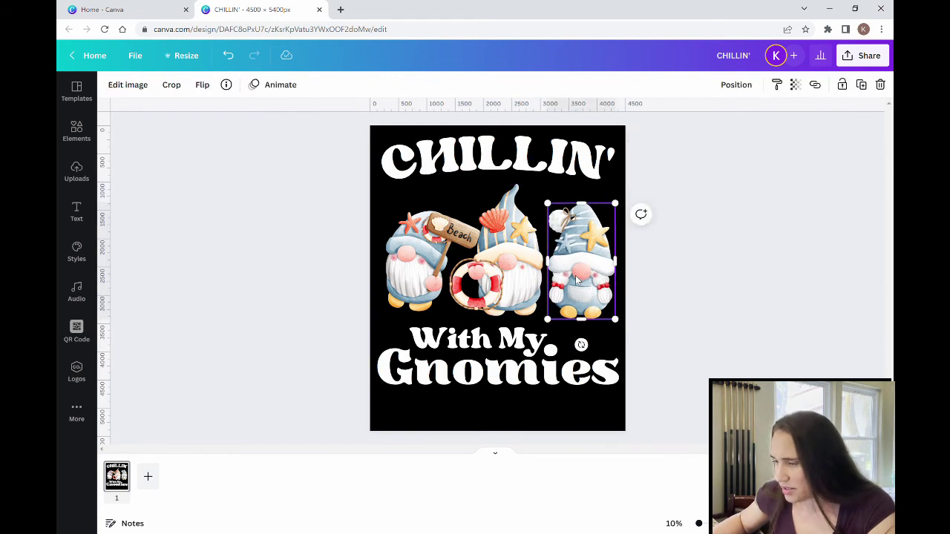
{"action": "double_click", "coordinate": [577, 280]}
{"action": "left_click", "coordinate": [667, 348]}
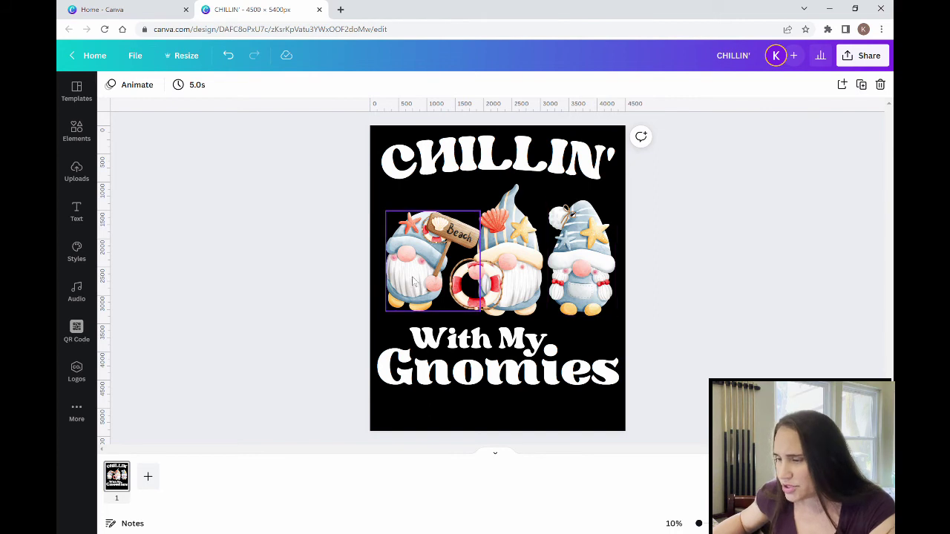
{"action": "left_click_drag", "start_coordinate": [405, 277], "coordinate": [405, 283]}
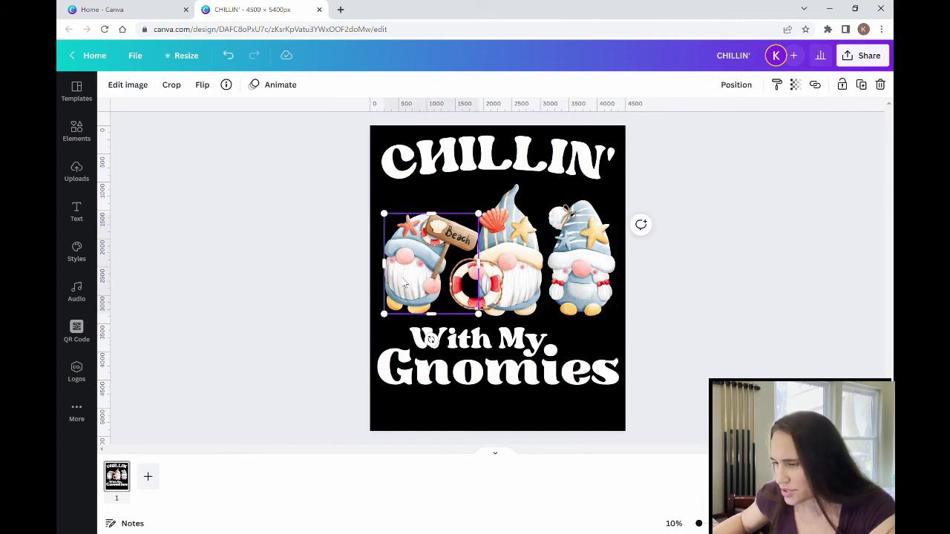
{"action": "left_click", "coordinate": [775, 354]}
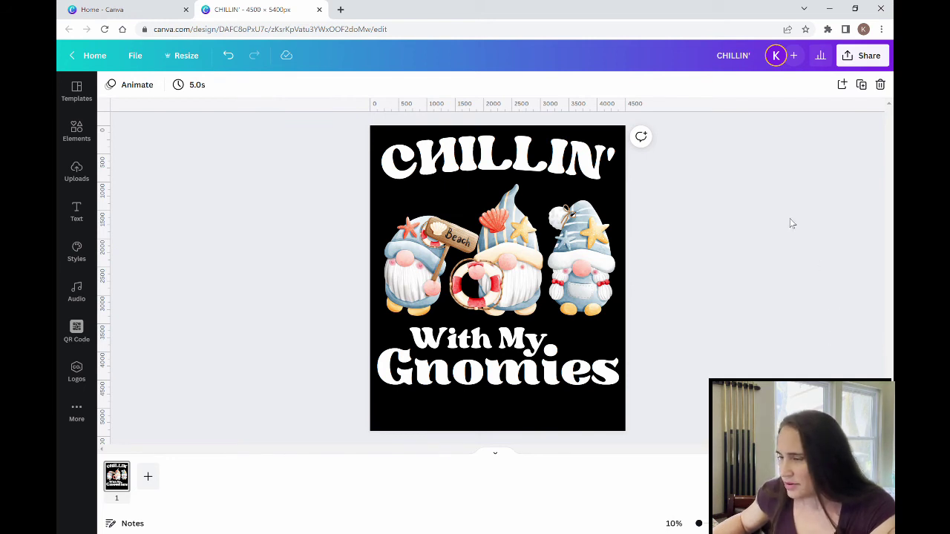
Try to resize the curved "CHILLIN'" text.
{"action": "left_click", "coordinate": [560, 153]}
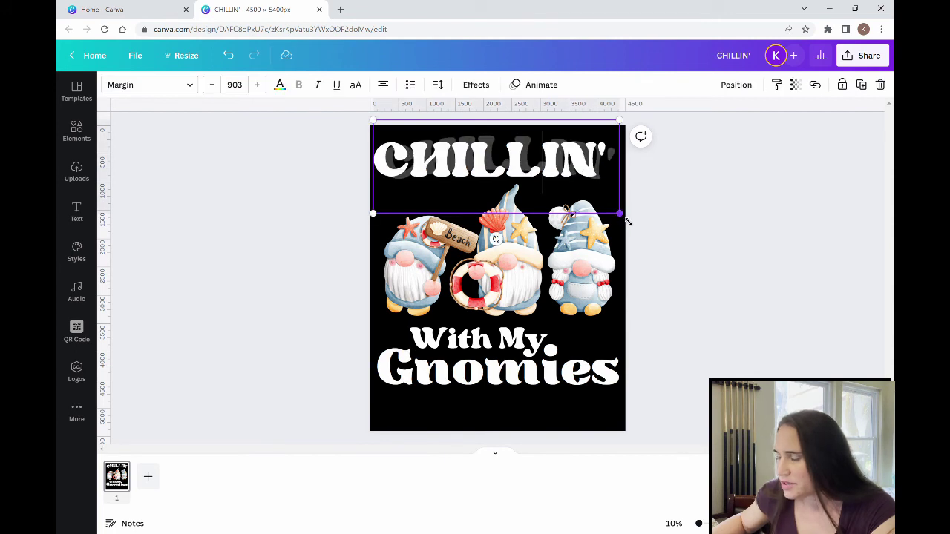
{"action": "left_click", "coordinate": [706, 246]}
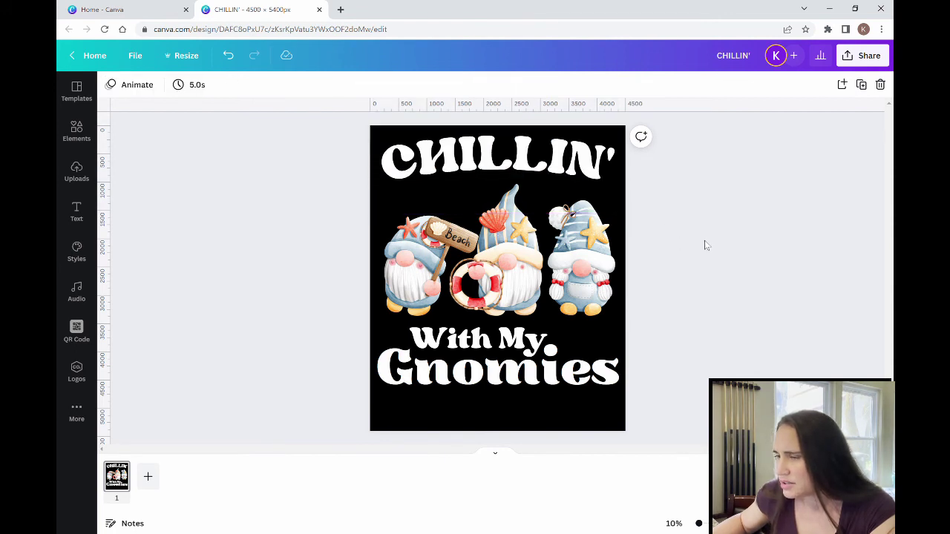
{"action": "left_click", "coordinate": [501, 144]}
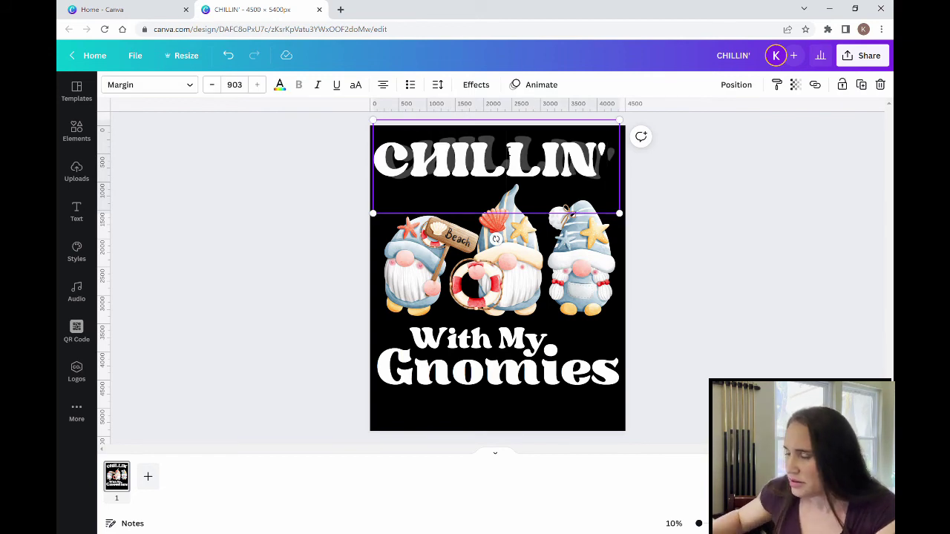
{"action": "left_click", "coordinate": [768, 206]}
{"action": "left_click_drag", "start_coordinate": [620, 186], "coordinate": [616, 182]}
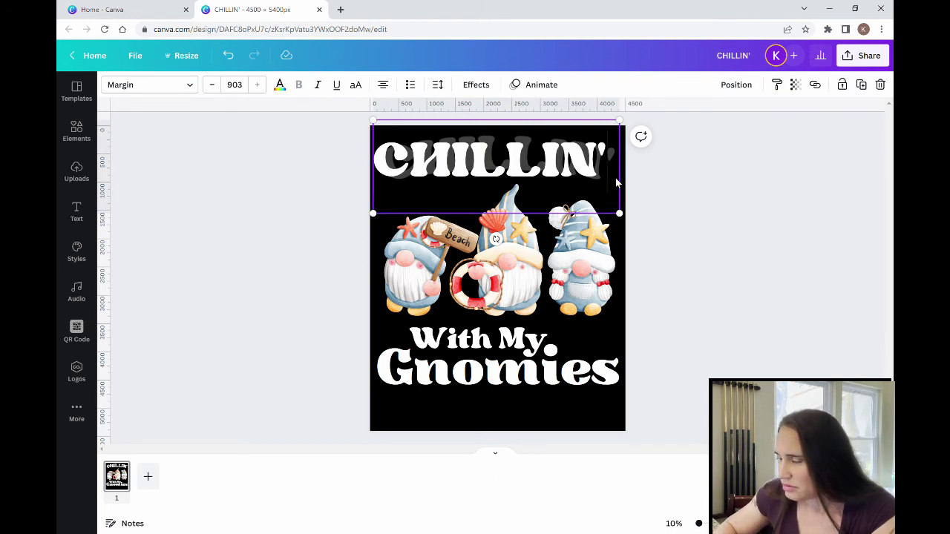
{"action": "left_click_drag", "start_coordinate": [616, 182], "coordinate": [624, 182]}
{"action": "left_click", "coordinate": [683, 141]}
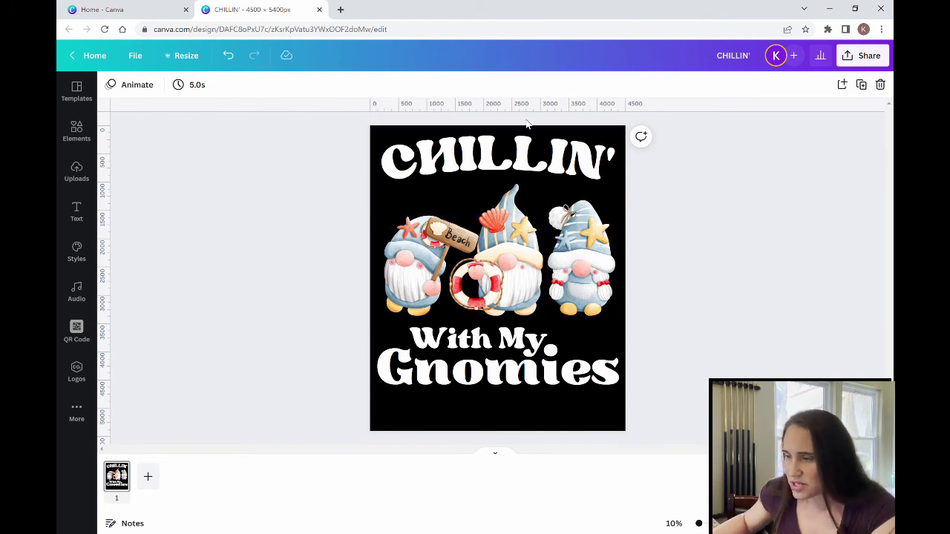
Recolour "CHILLIN'" with the light grey-blue photo colour taken from the life-ring gnome.
{"action": "left_click", "coordinate": [521, 165]}
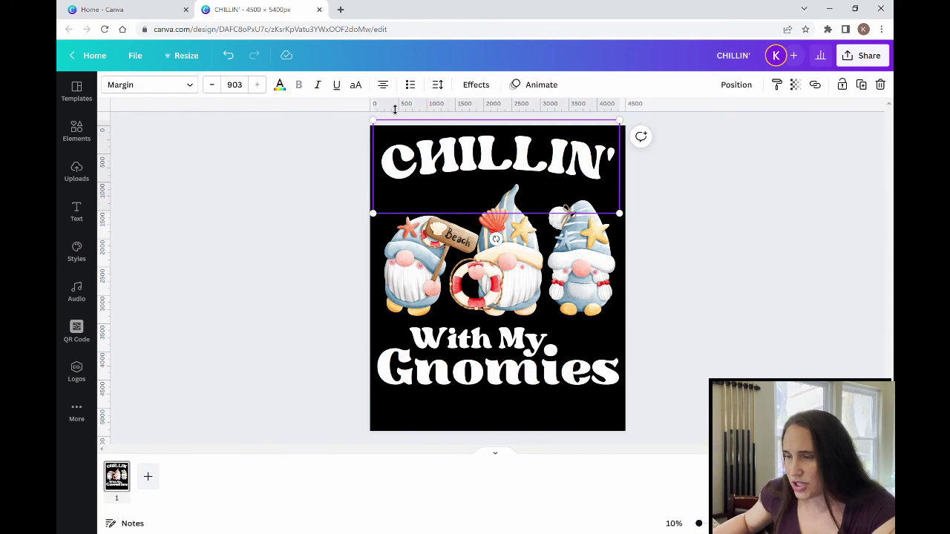
{"action": "left_click", "coordinate": [279, 86]}
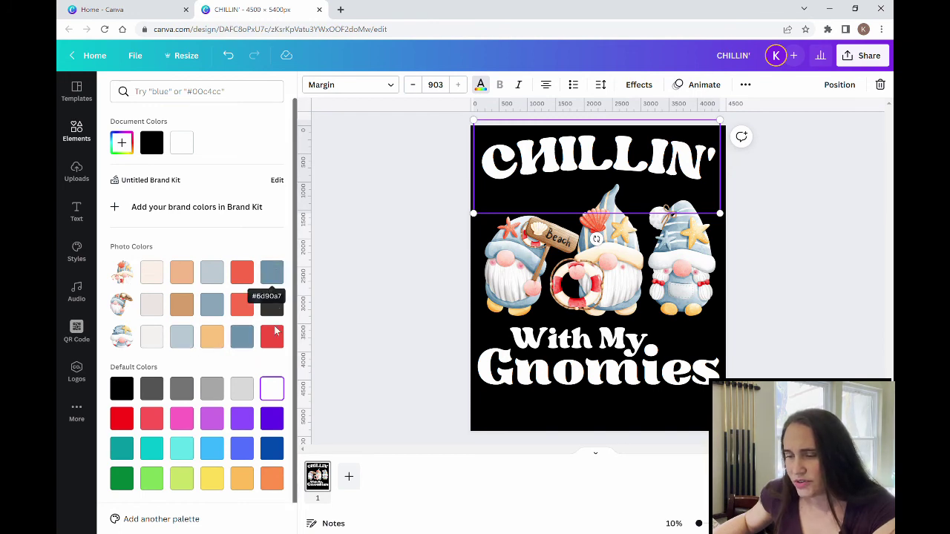
{"action": "left_click", "coordinate": [215, 274]}
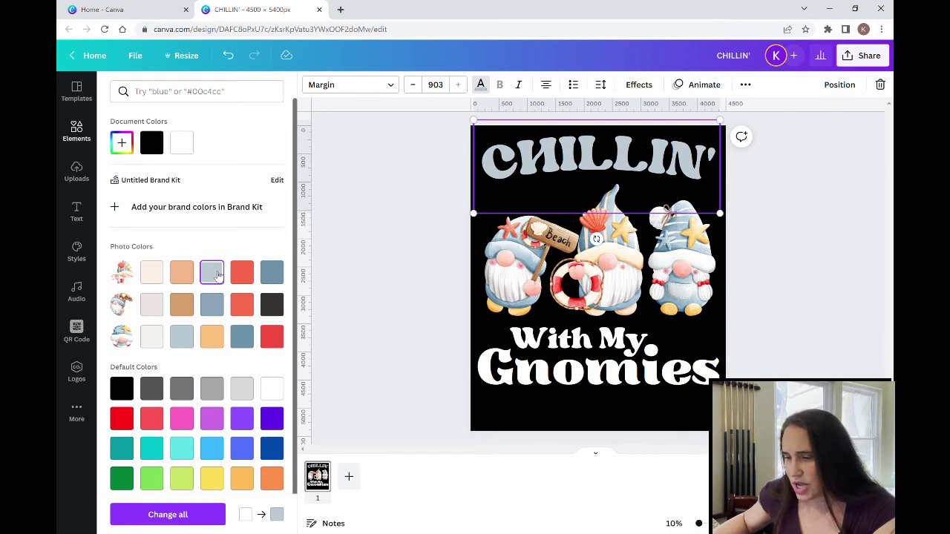
{"action": "key", "text": "Escape"}
{"action": "left_click", "coordinate": [730, 327]}
Recolour "With My" with the light orange photo colour taken from the braided gnome.
{"action": "left_click", "coordinate": [507, 338]}
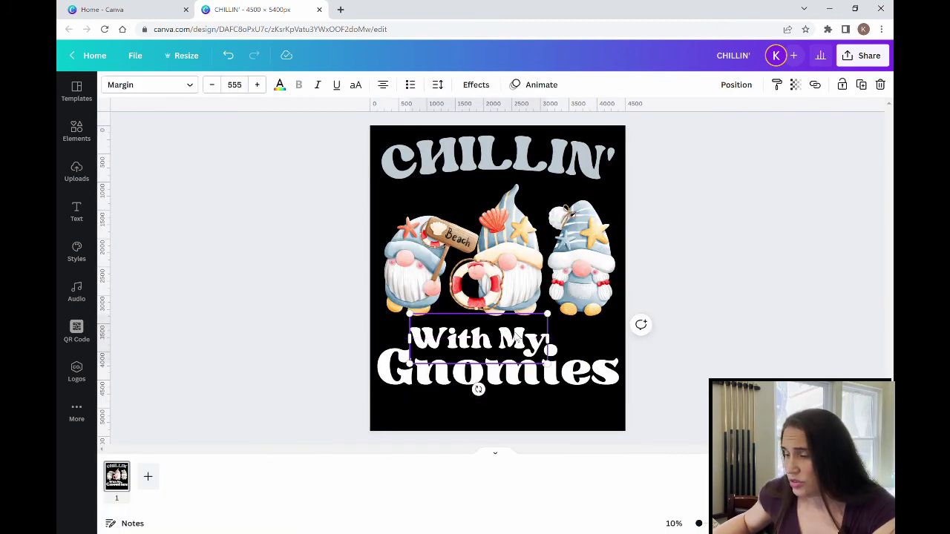
{"action": "left_click", "coordinate": [279, 84]}
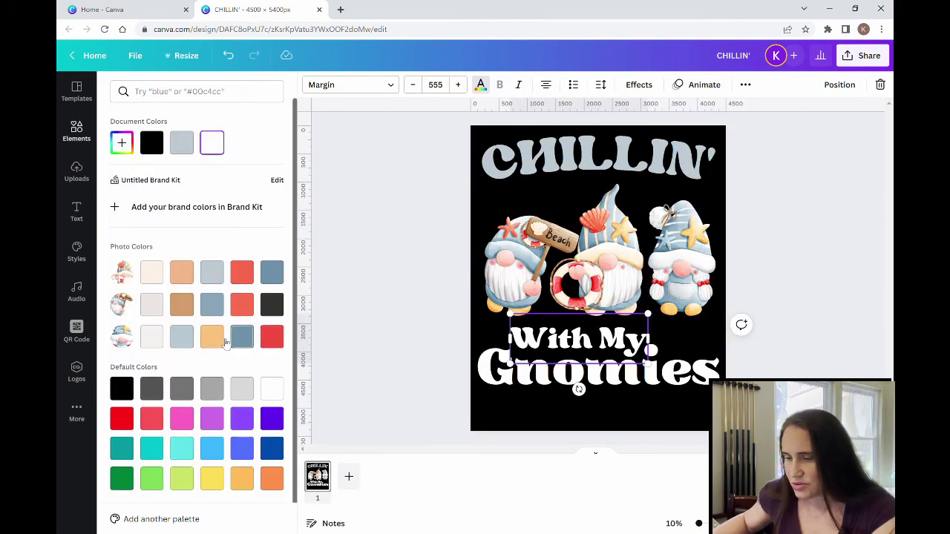
{"action": "left_click", "coordinate": [213, 339]}
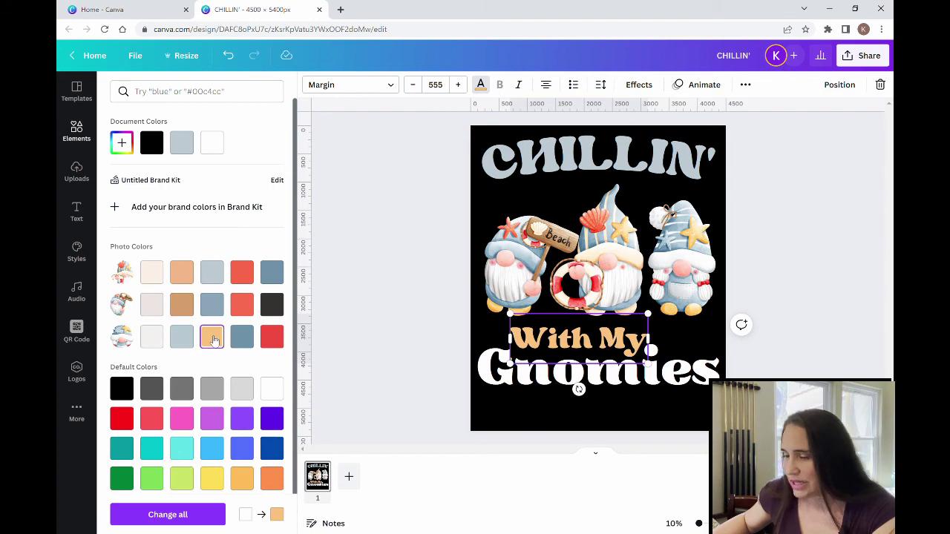
Try several blue photo colours on "Gnomies" and settle on the medium grey-blue from the Beach-sign gnome.
{"action": "left_click", "coordinate": [501, 391]}
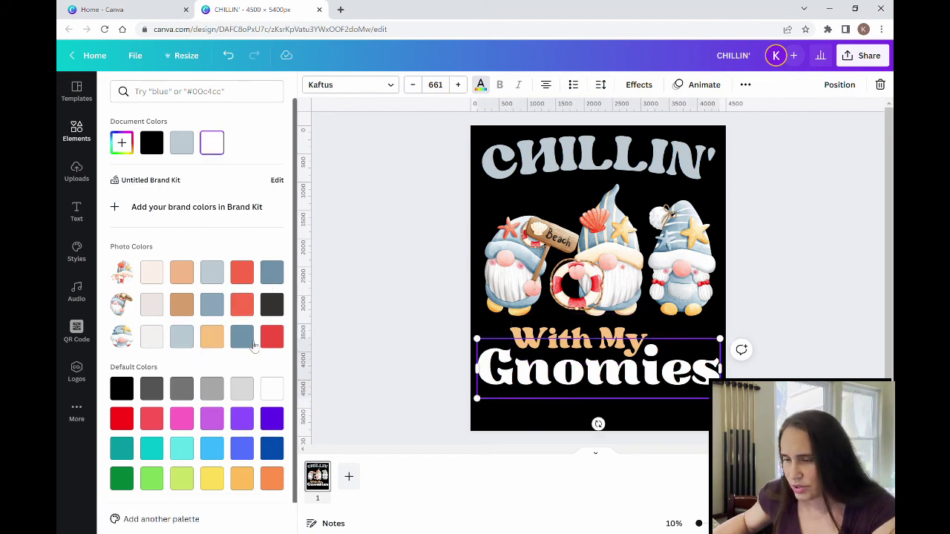
{"action": "left_click", "coordinate": [252, 343]}
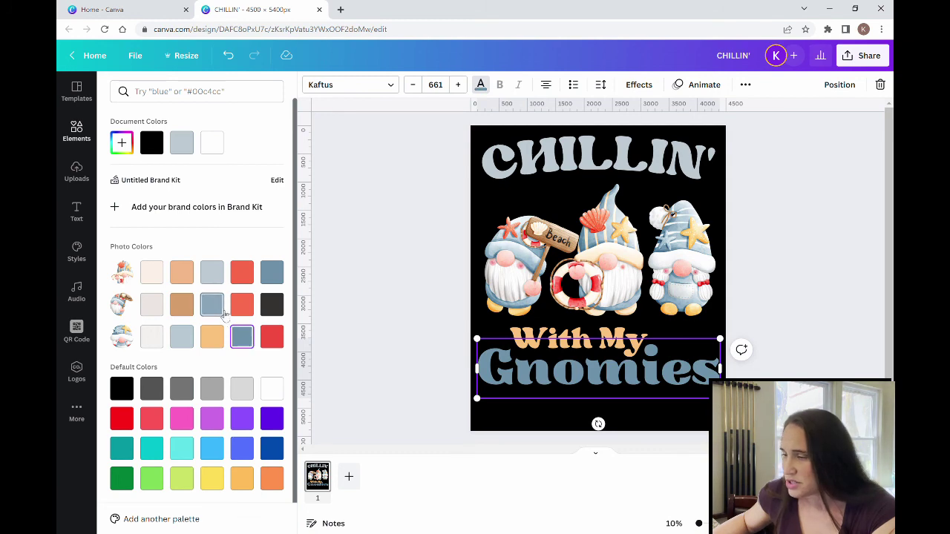
{"action": "left_click", "coordinate": [222, 312]}
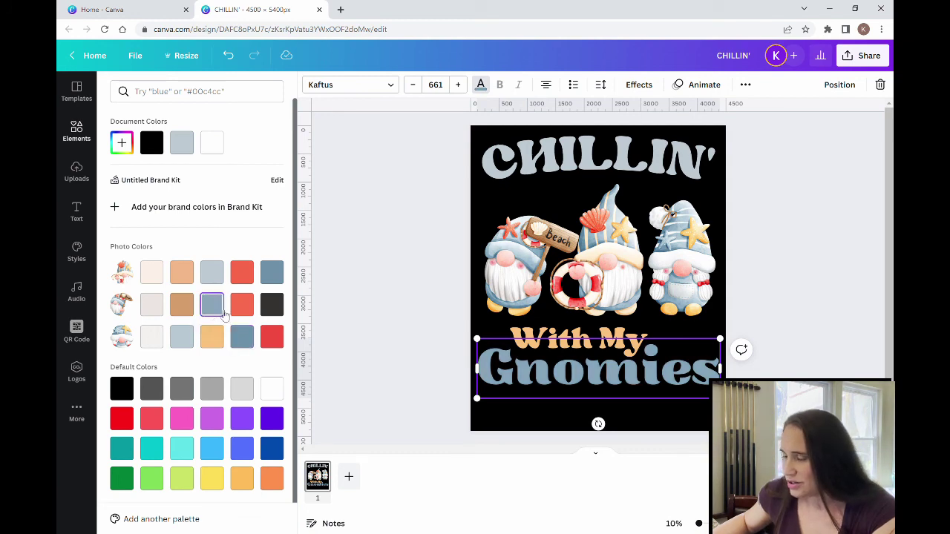
{"action": "left_click", "coordinate": [271, 272]}
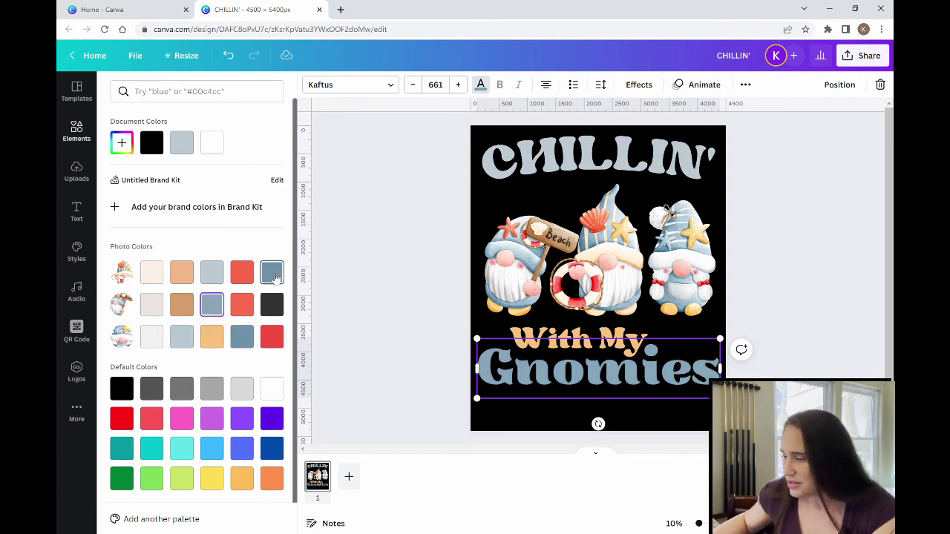
{"action": "left_click", "coordinate": [212, 304]}
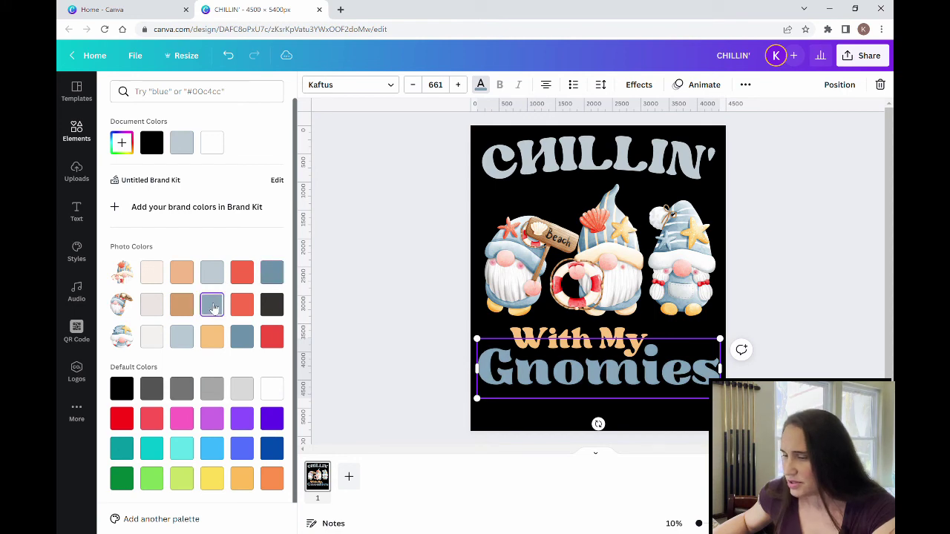
{"action": "left_click", "coordinate": [185, 338]}
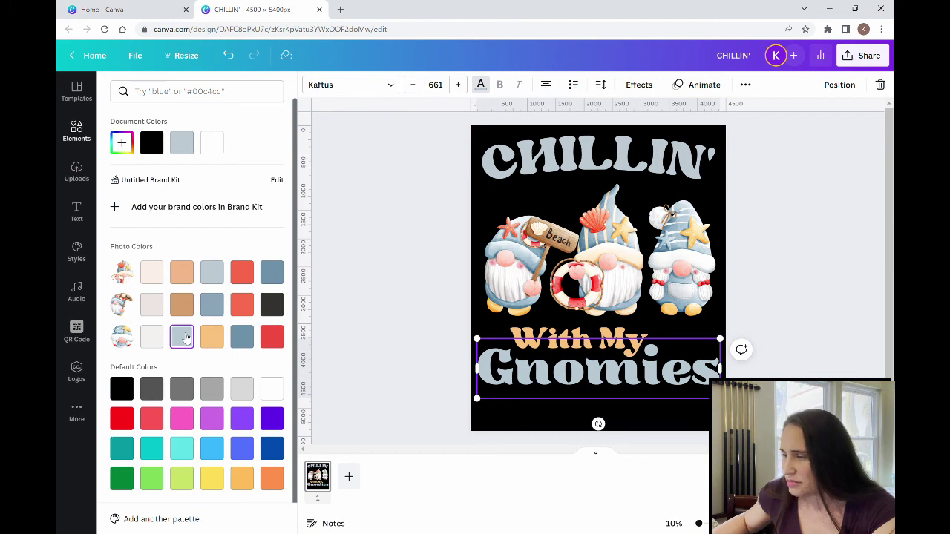
{"action": "left_click", "coordinate": [210, 312]}
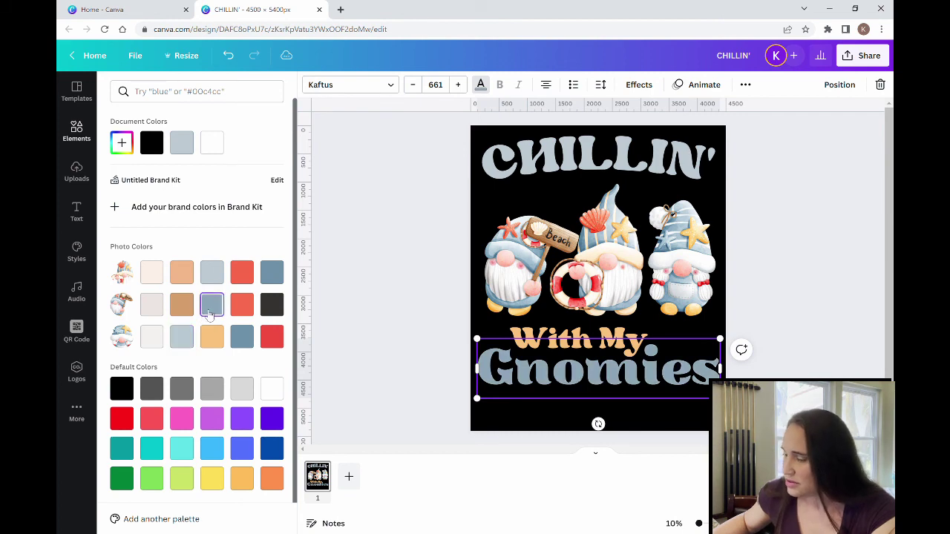
{"action": "left_click", "coordinate": [820, 328]}
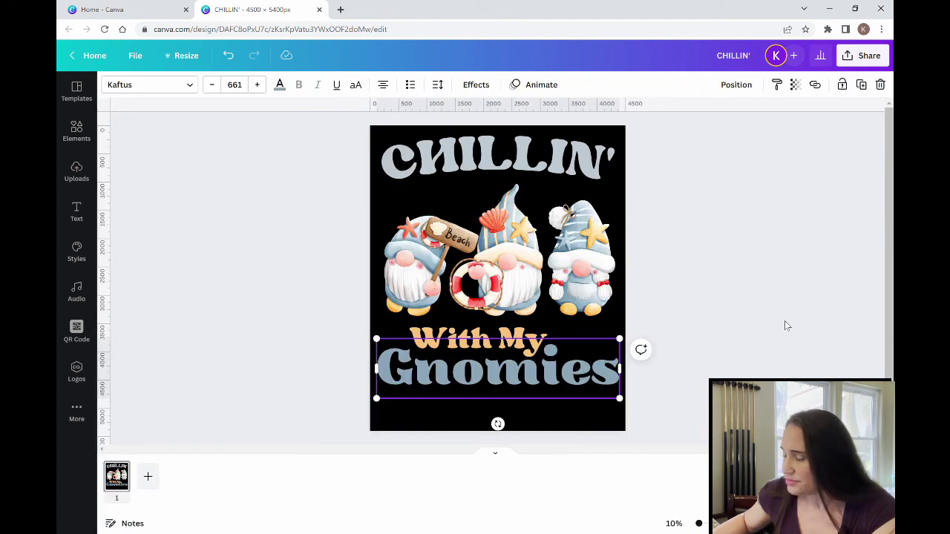